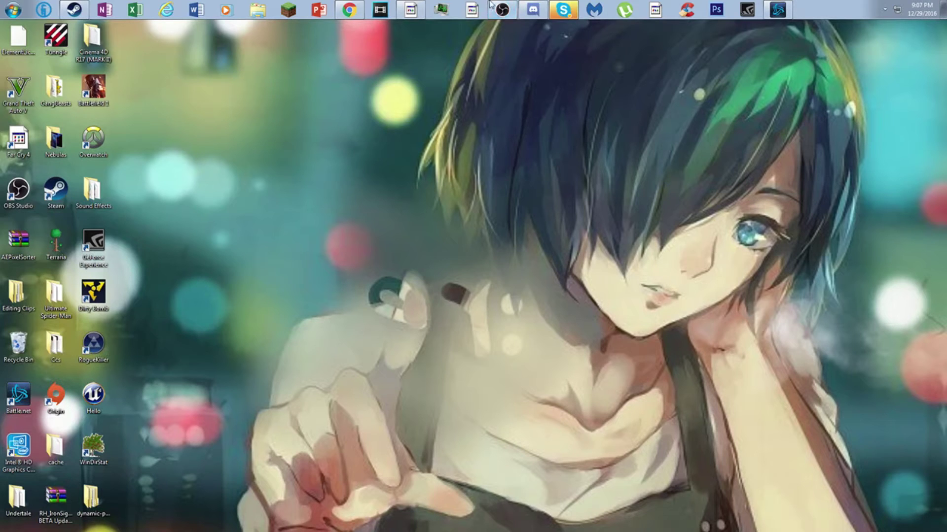
# Restore the Chrome window showing the Gmail message with the IMG_0253.mp4 attachment
pyautogui.click(347, 8)
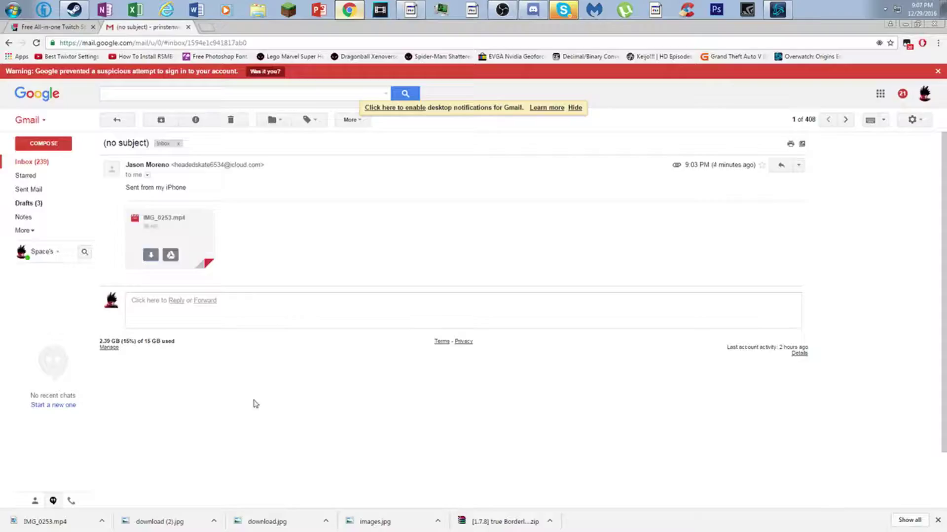
# Play IMG_0253.mp4 from the downloads bar in a taller player window centred on screen
pyautogui.click(45, 522)
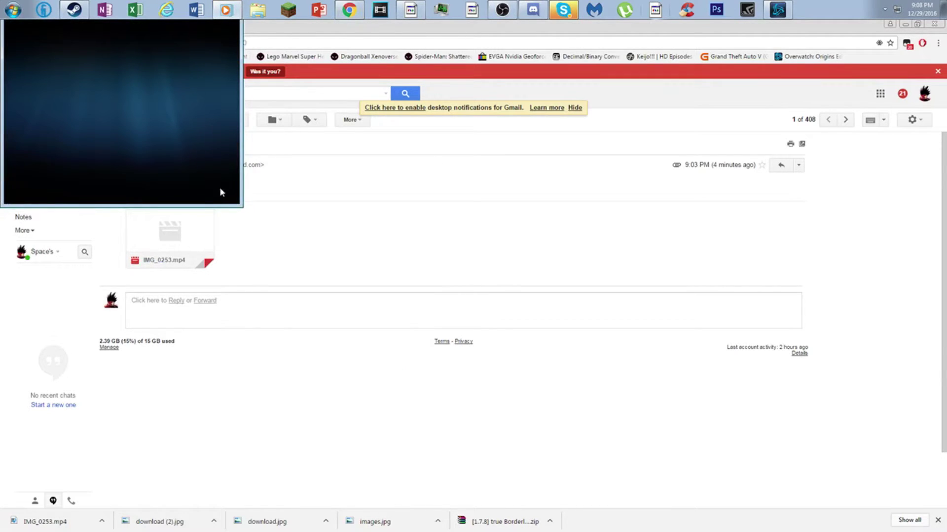
pyautogui.moveTo(179, 201); pyautogui.dragTo(220, 251)
pyautogui.moveTo(168, 41); pyautogui.dragTo(463, 64)
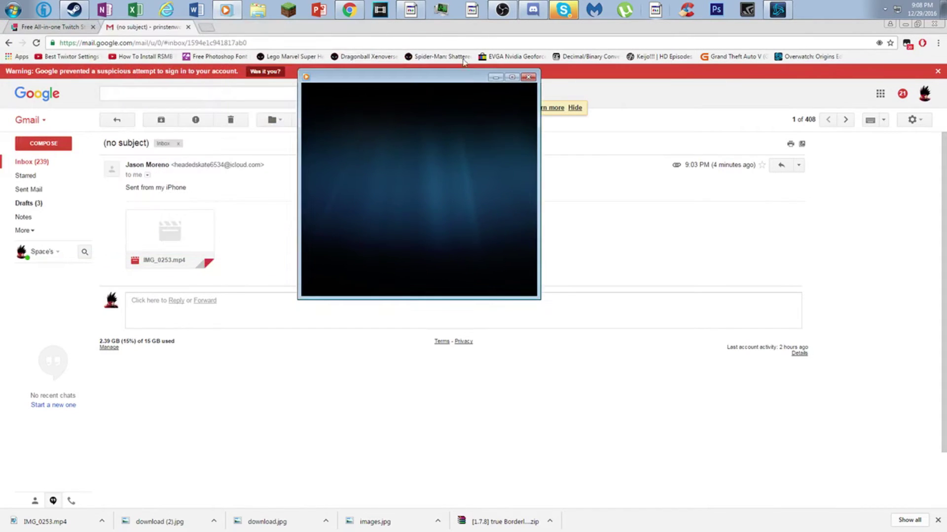
# Create Comp 1 at 1280×720, 30 fps with a 0:04:38:07 duration in After Effects
pyautogui.click(411, 10)
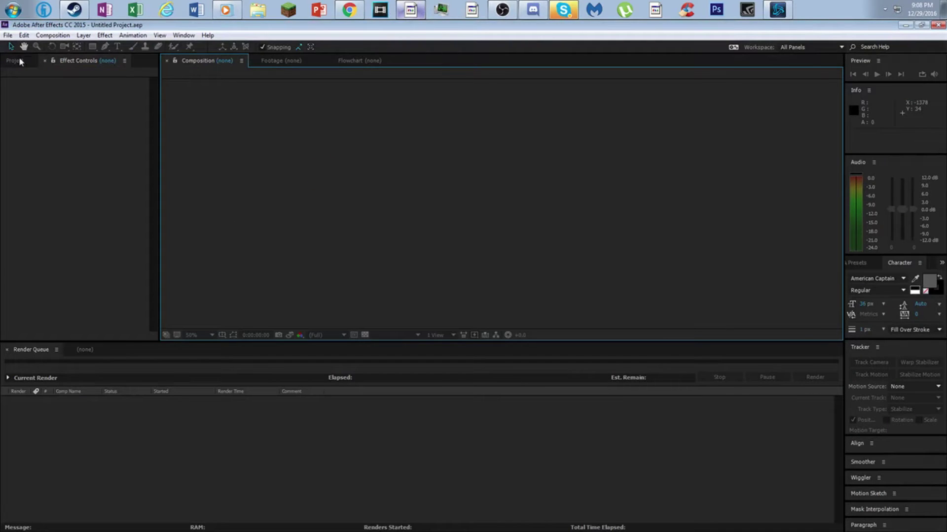
pyautogui.click(17, 61)
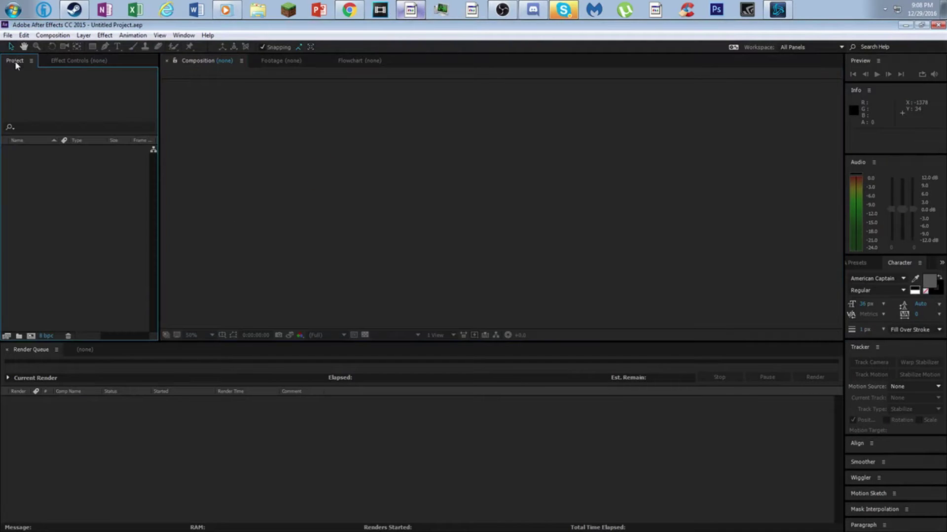
pyautogui.click(31, 336)
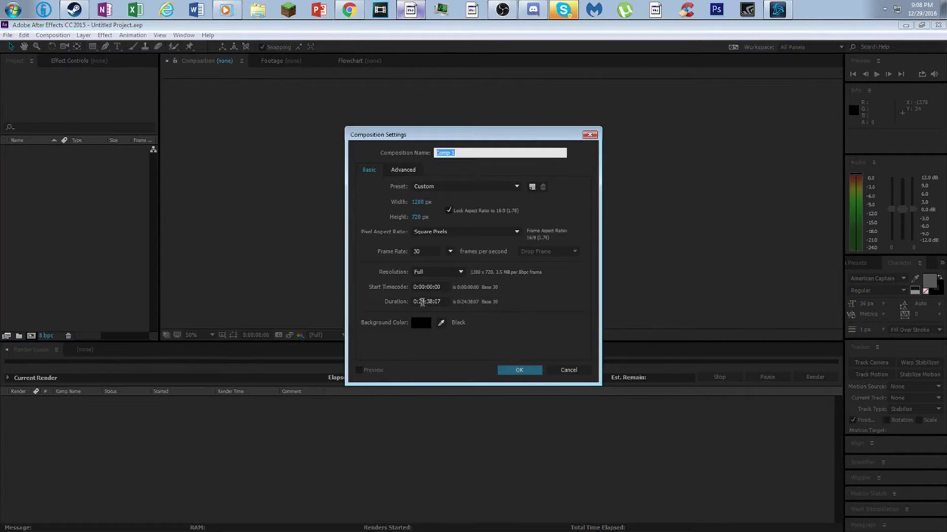
pyautogui.click(425, 302)
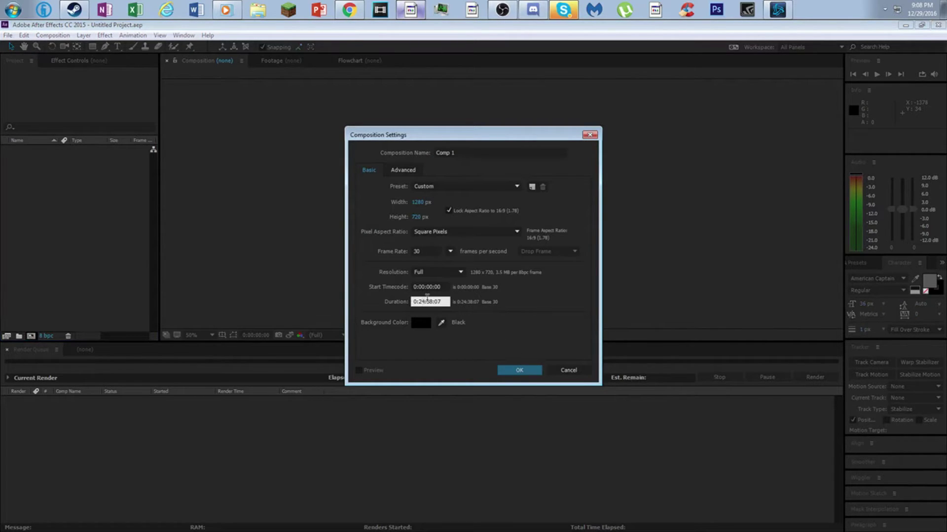
pyautogui.press('BackSpace')
pyautogui.write('0')
pyautogui.click(518, 371)
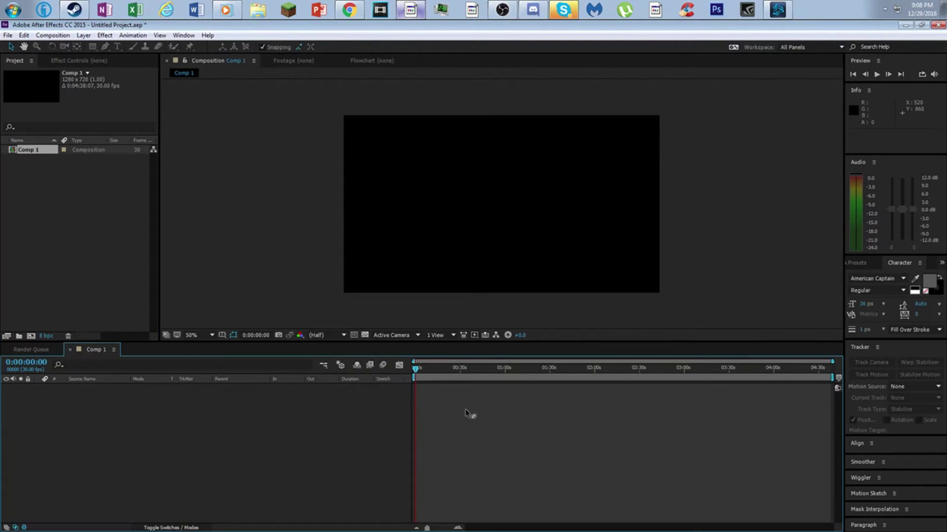
# Add a new text layer in the viewer containing the letter 'A'
pyautogui.moveTo(417, 369); pyautogui.dragTo(413, 404)
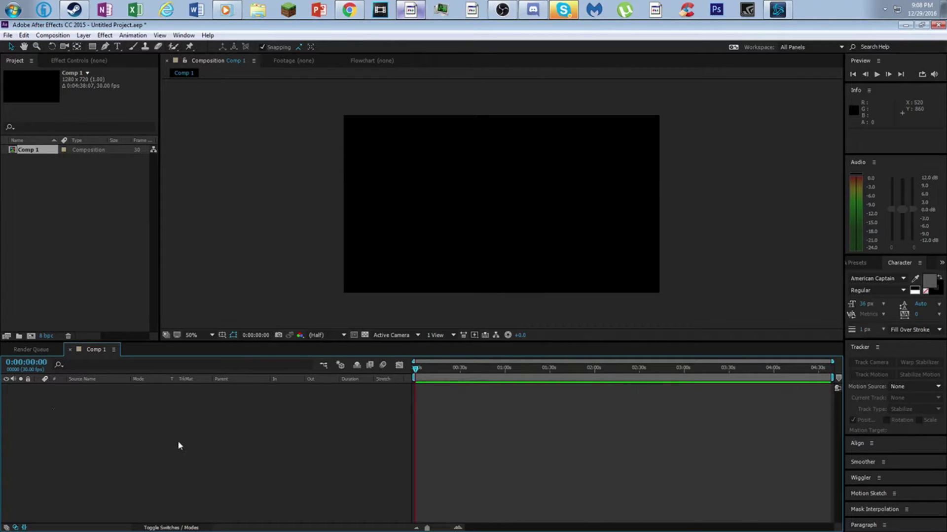
pyautogui.rightClick(476, 246)
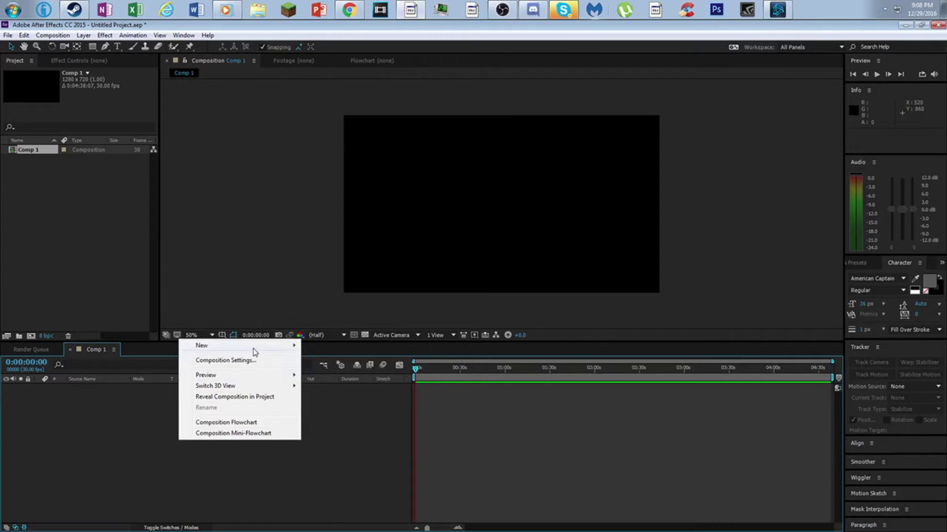
pyautogui.moveTo(252, 347)
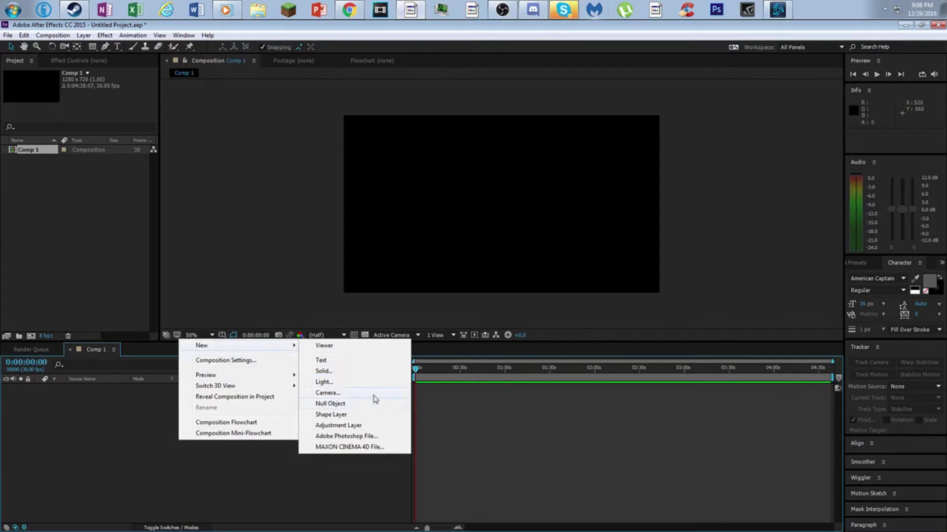
pyautogui.click(352, 360)
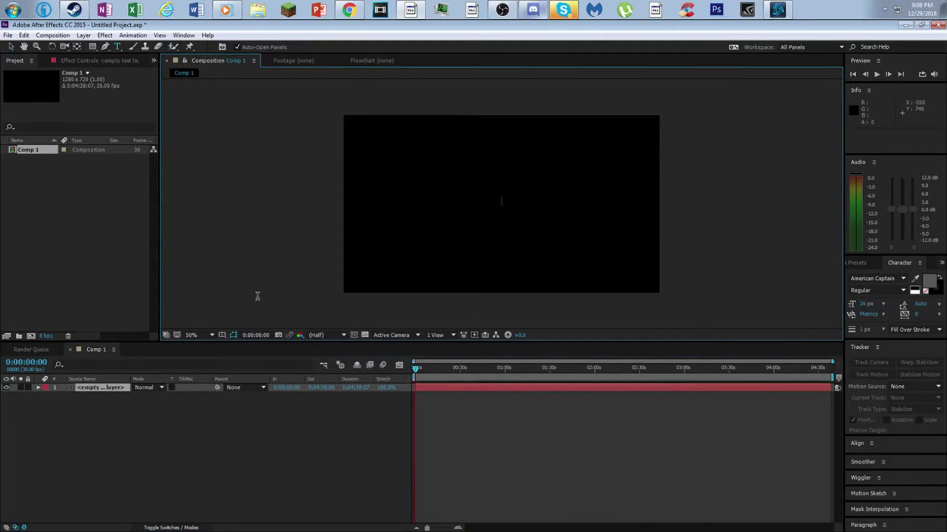
pyautogui.write('A')
pyautogui.click(335, 434)
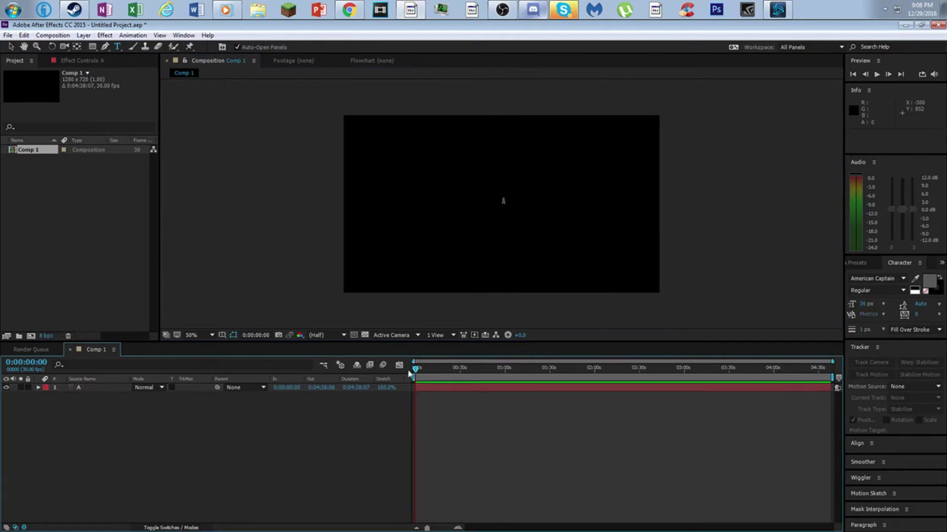
# Scale the A layer to 574% and move it above the frame to 340,-31
pyautogui.click(38, 388)
pyautogui.click(47, 404)
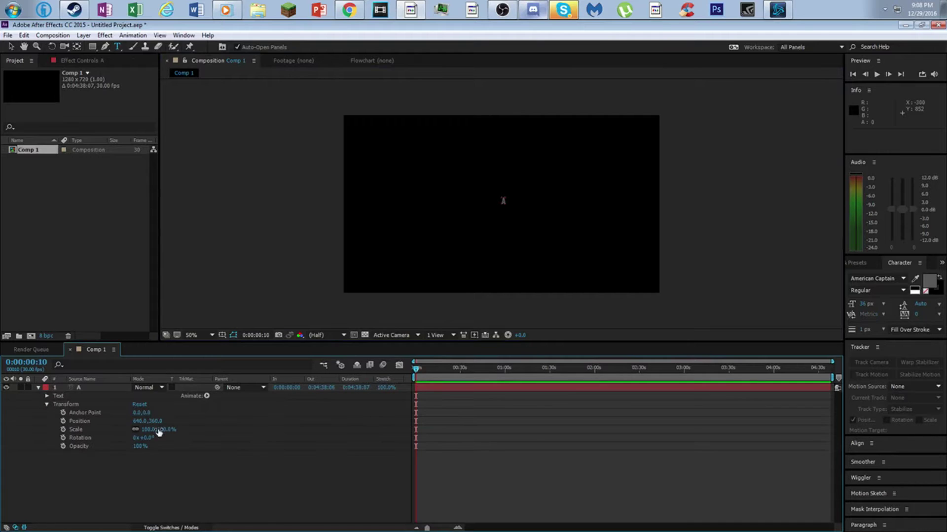
pyautogui.moveTo(153, 430); pyautogui.dragTo(363, 406)
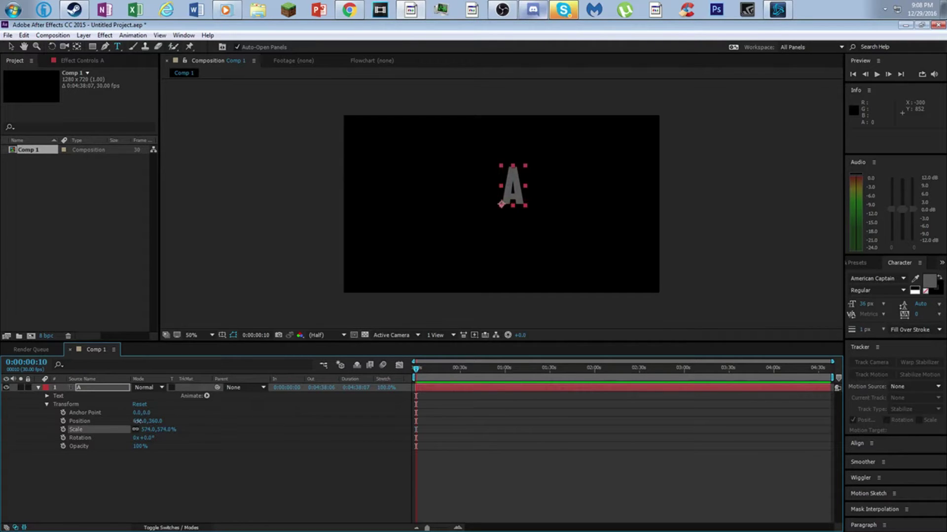
pyautogui.moveTo(134, 423); pyautogui.dragTo(887, 434)
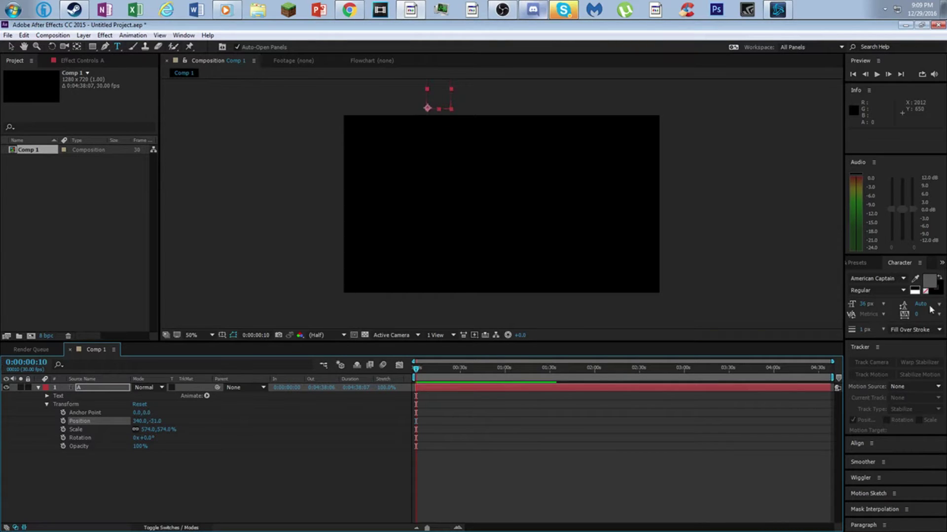
# Cut the A layer around six seconds and end the work area near seven seconds
pyautogui.moveTo(415, 371); pyautogui.dragTo(409, 371)
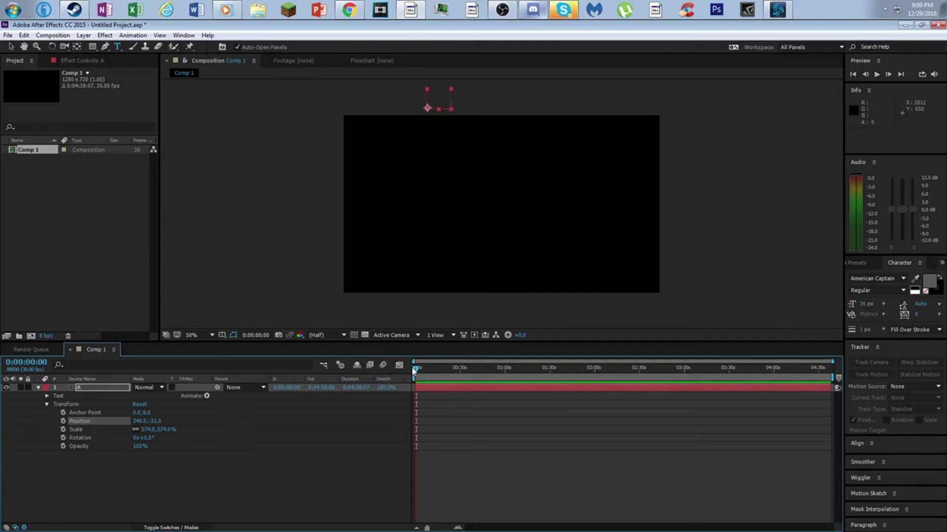
pyautogui.moveTo(413, 371); pyautogui.dragTo(425, 373)
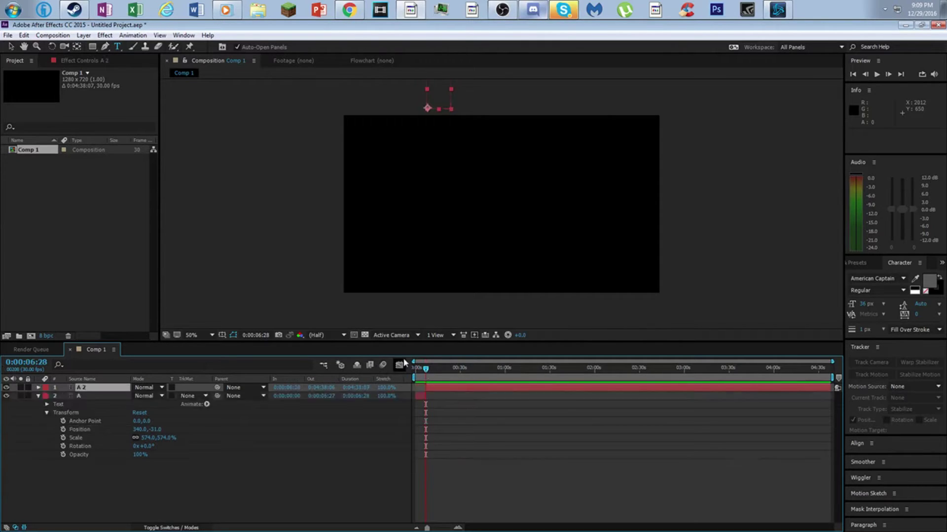
pyautogui.hotkey('alt', ']')
pyautogui.click(630, 422)
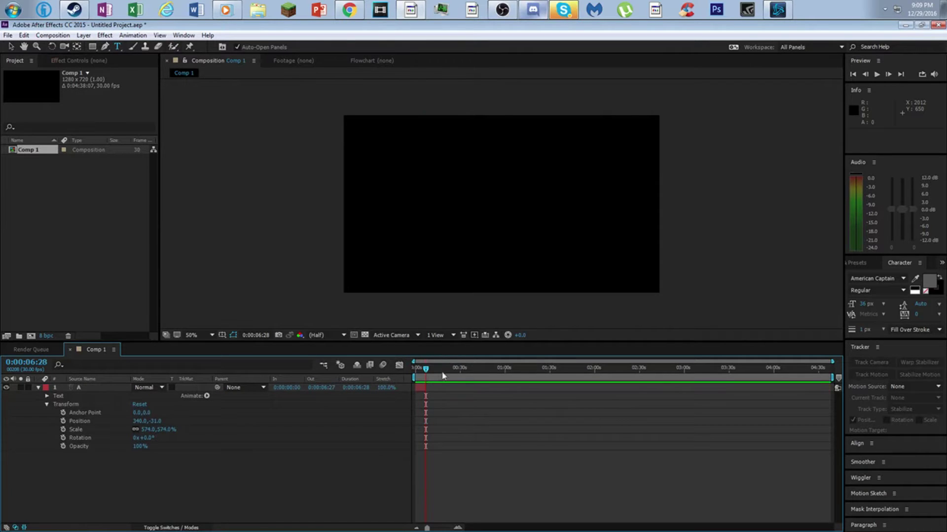
pyautogui.moveTo(831, 377); pyautogui.dragTo(427, 377)
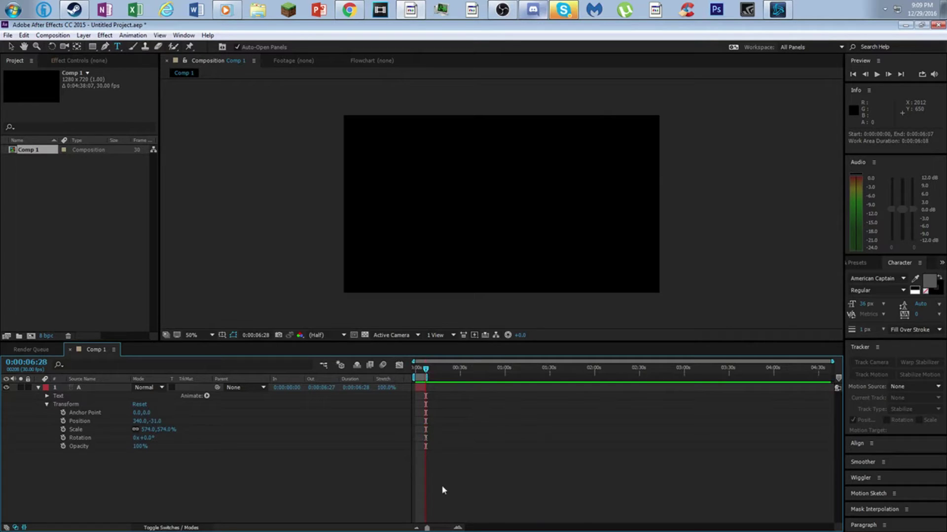
pyautogui.click(457, 527)
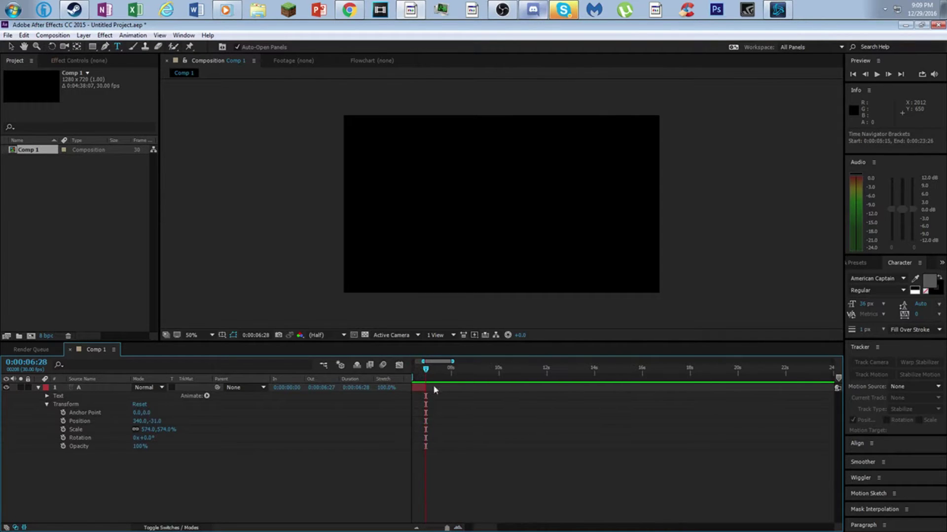
pyautogui.moveTo(425, 377); pyautogui.dragTo(582, 389)
pyautogui.press('Home')
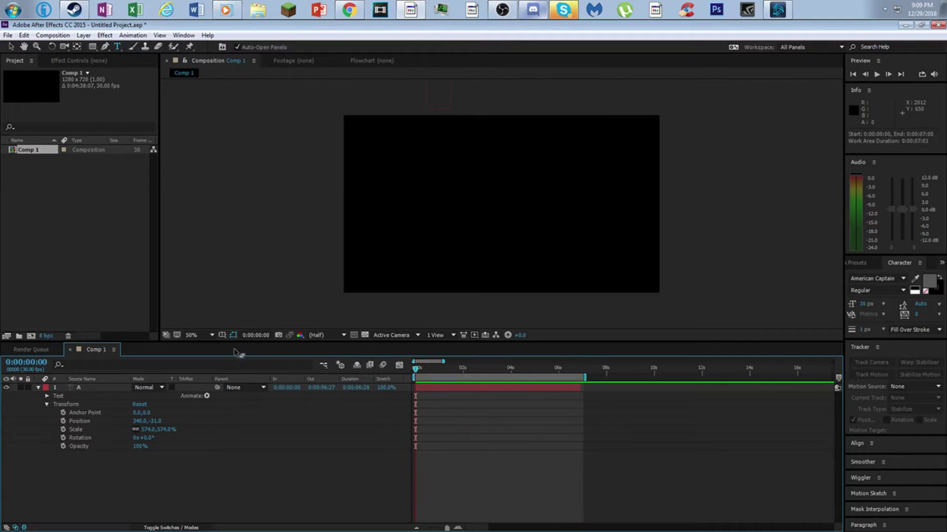
# Add a new text layer containing the letter 'D'
pyautogui.rightClick(202, 481)
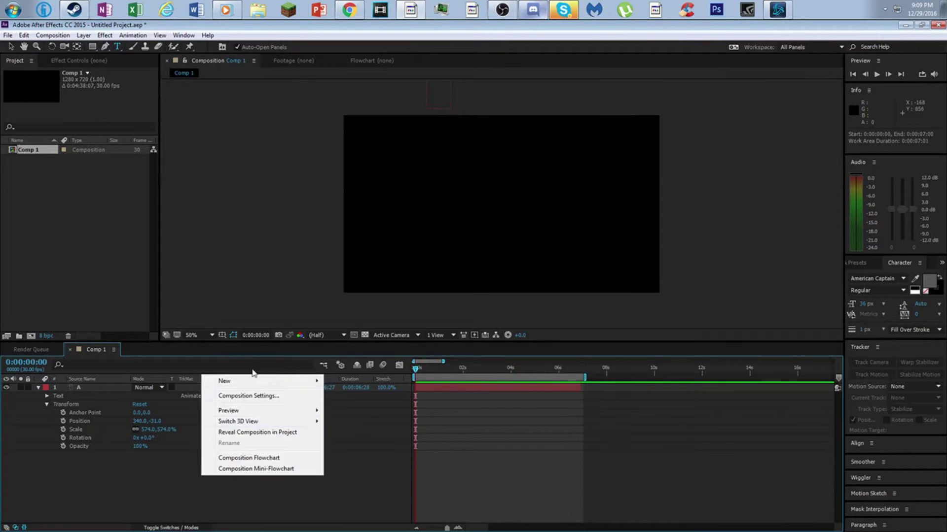
pyautogui.moveTo(256, 380)
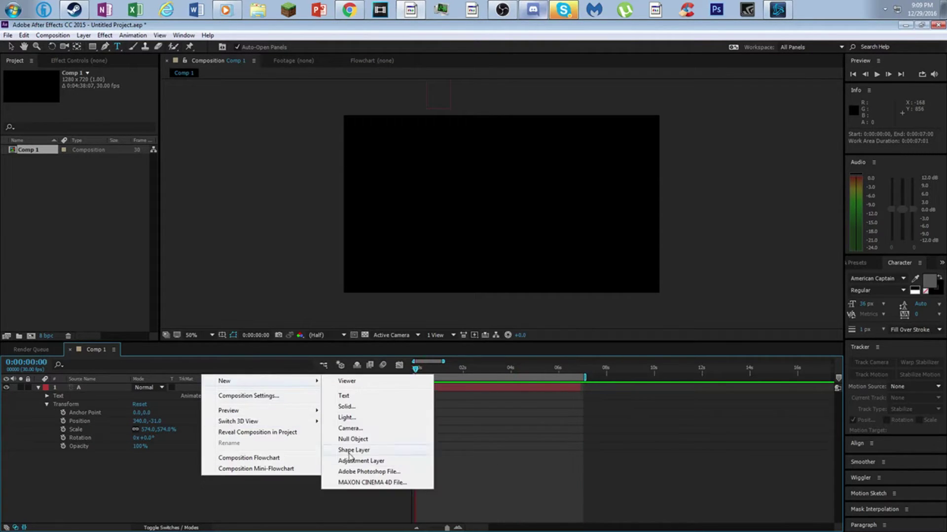
pyautogui.click(344, 396)
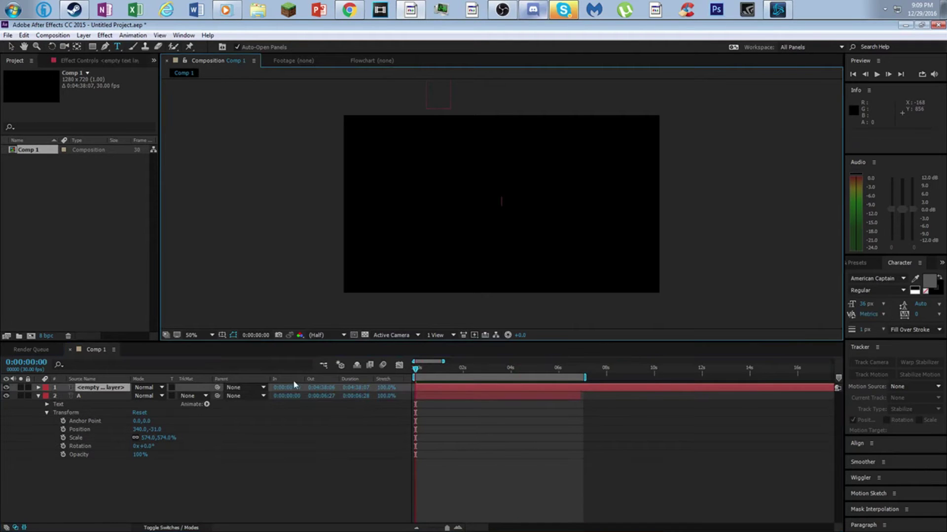
pyautogui.write('D')
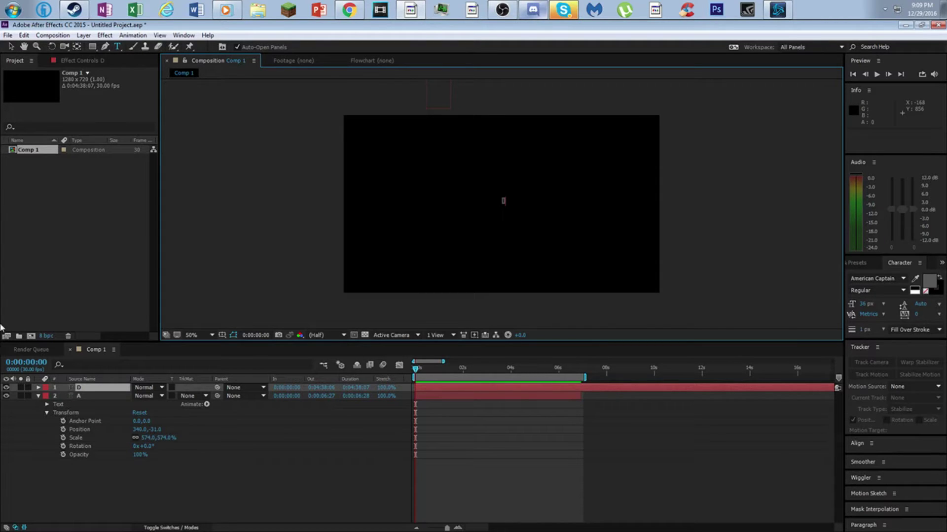
pyautogui.click(109, 388)
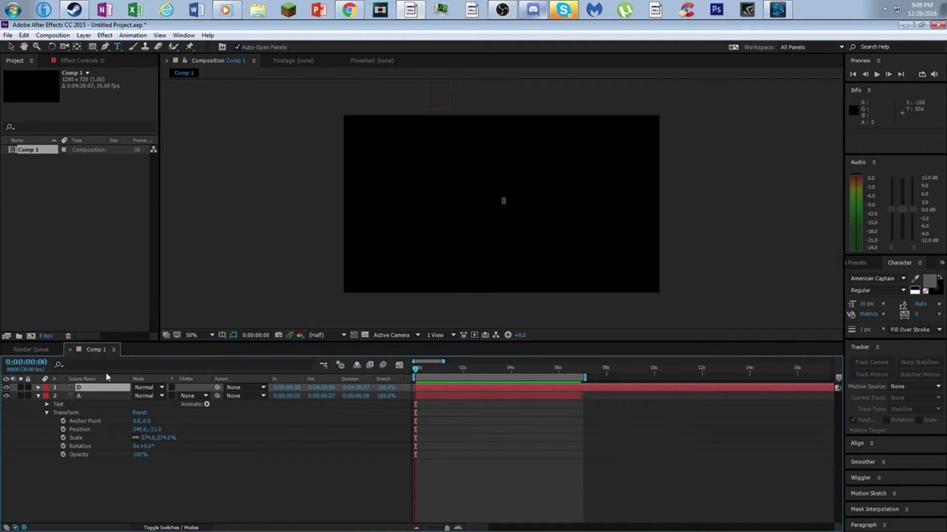
# Scale the D layer to 574% and raise it above the frame to 640,-57
pyautogui.click(94, 391)
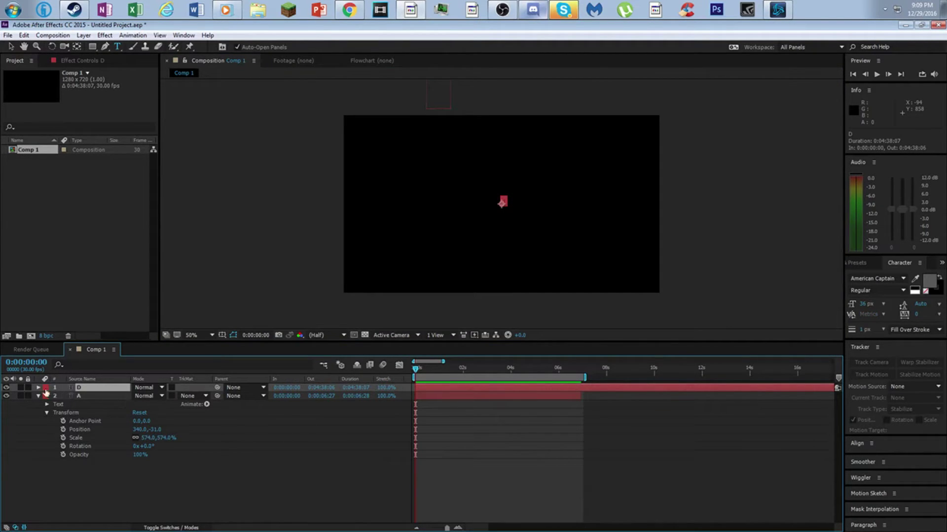
pyautogui.click(39, 388)
pyautogui.click(46, 405)
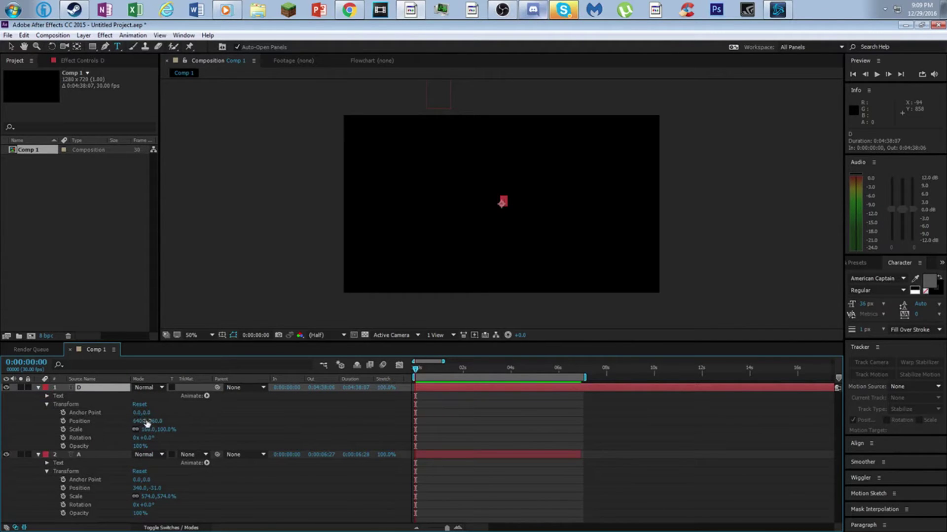
pyautogui.click(147, 428)
pyautogui.write('574')
pyautogui.click(257, 428)
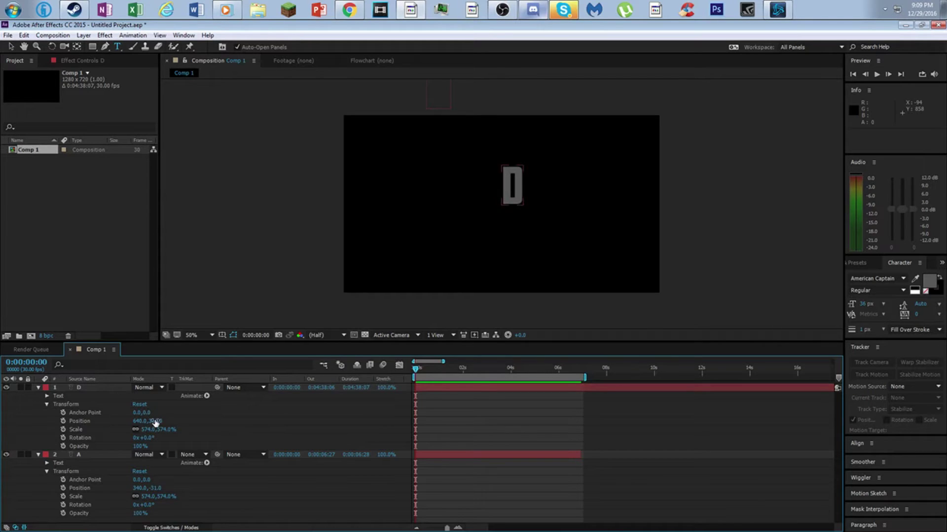
pyautogui.moveTo(157, 421); pyautogui.dragTo(83, 421)
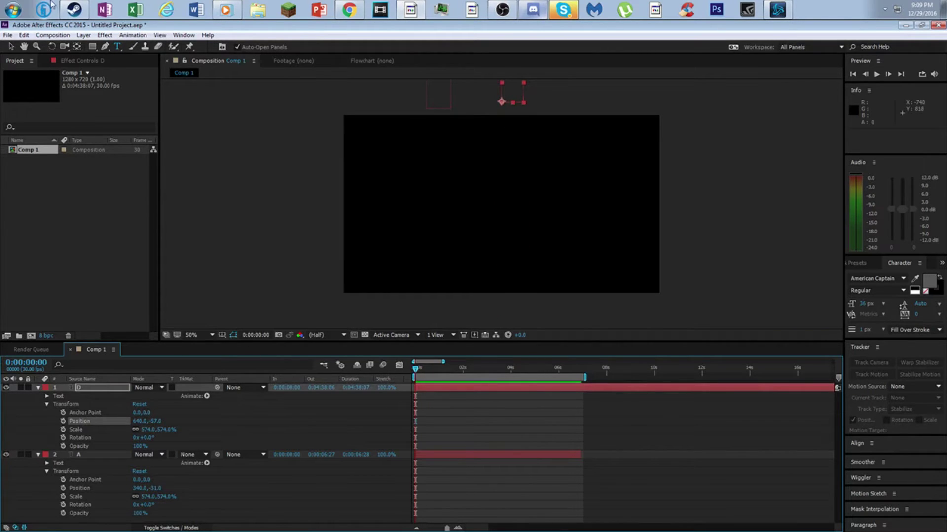
pyautogui.click(84, 35)
# Add another text layer containing the letter 'D' via the Layer menu
pyautogui.moveTo(129, 46)
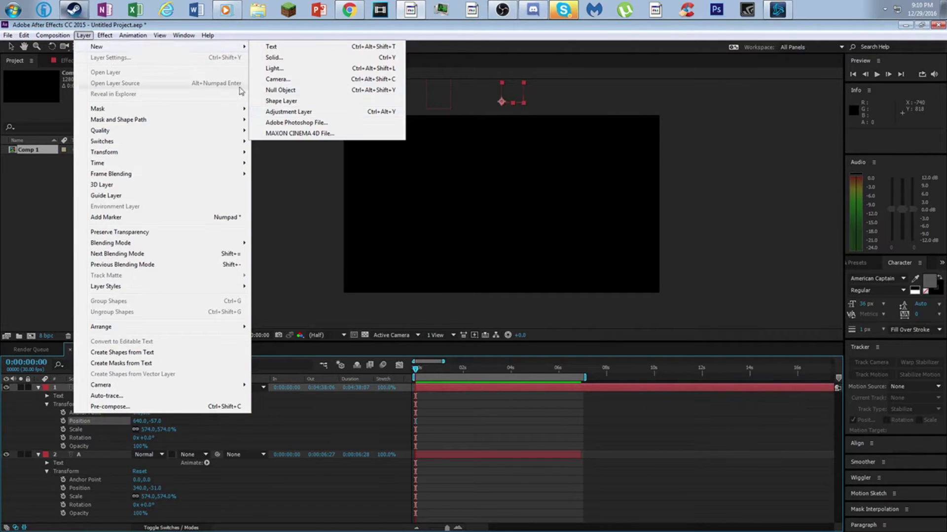
pyautogui.click(296, 47)
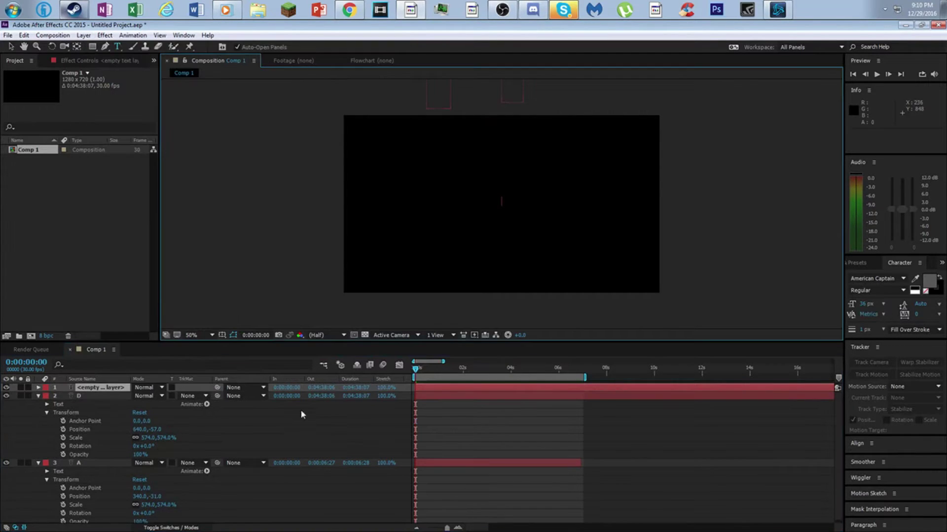
pyautogui.write('D 2')
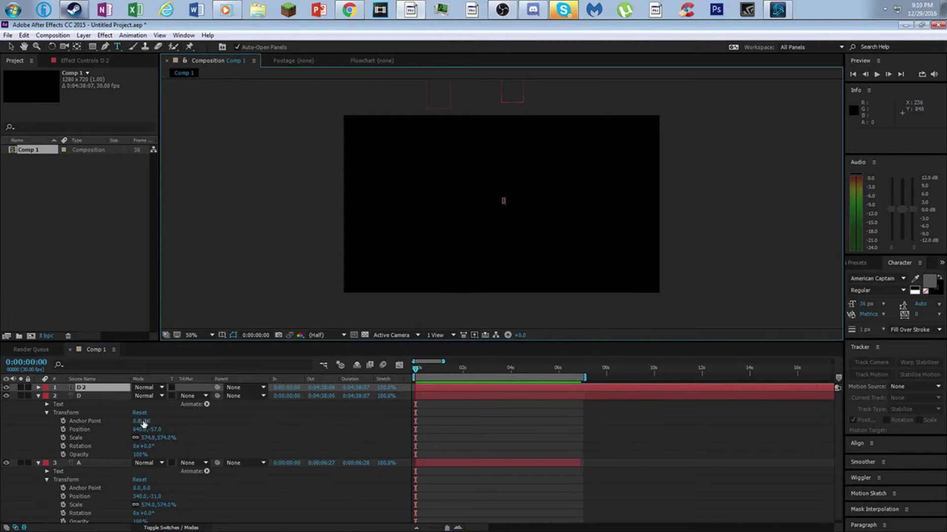
# Scale D 2 to 574% and place it right of the first D at 878,-20
pyautogui.click(38, 387)
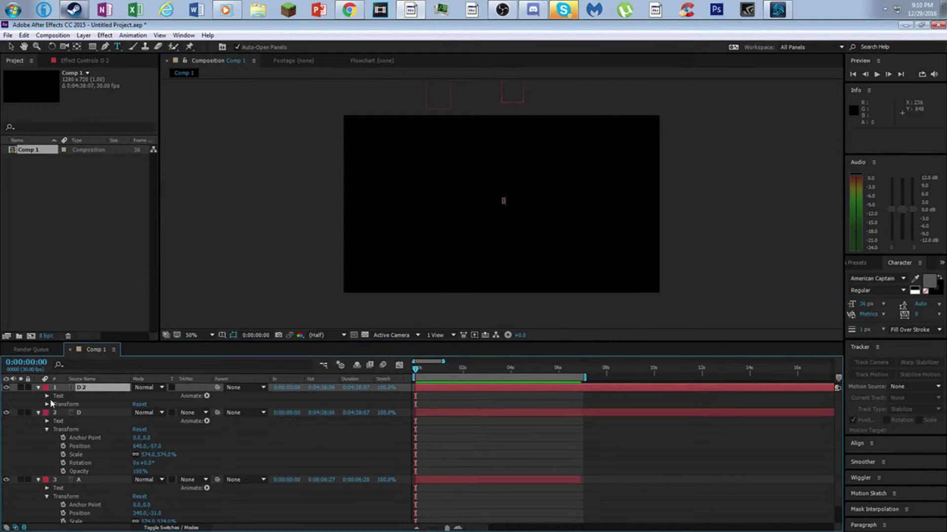
pyautogui.click(50, 406)
pyautogui.click(47, 404)
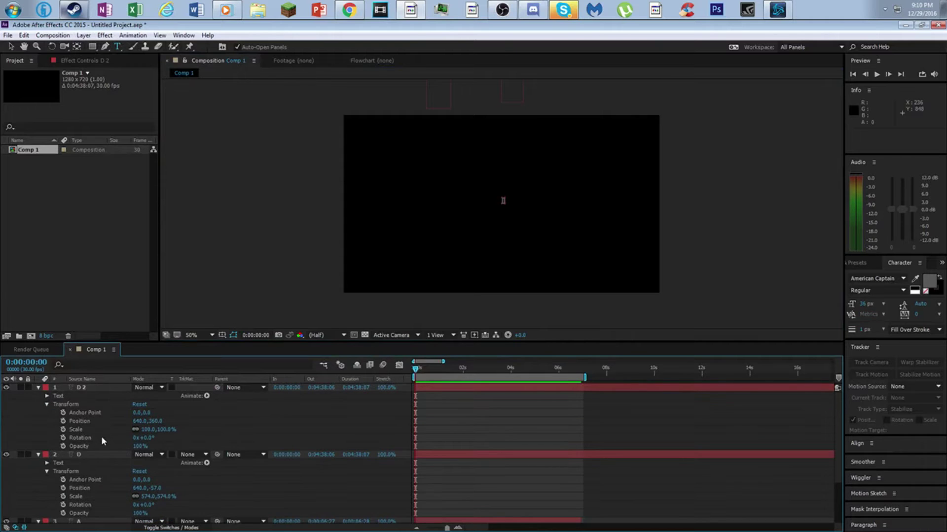
pyautogui.click(145, 426)
pyautogui.write('574')
pyautogui.press('Return')
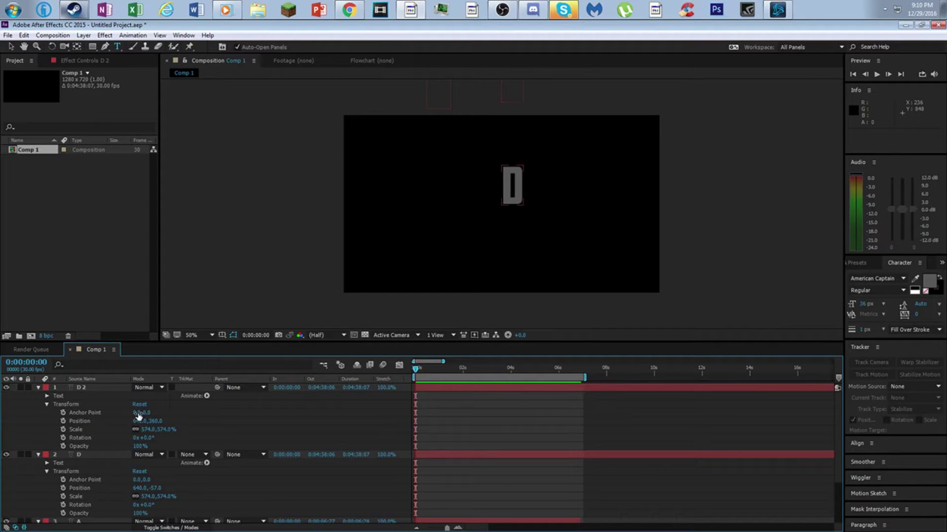
pyautogui.moveTo(140, 422); pyautogui.dragTo(258, 422)
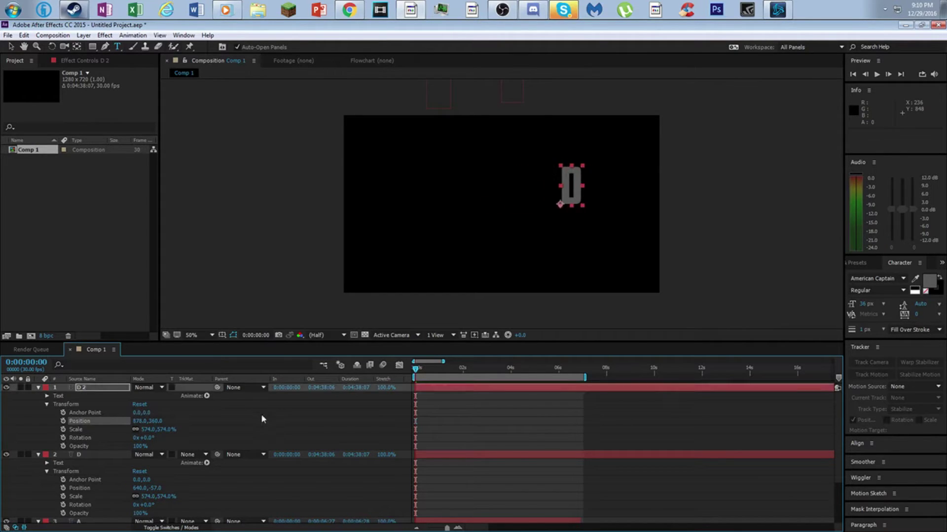
pyautogui.moveTo(157, 422); pyautogui.dragTo(437, 526)
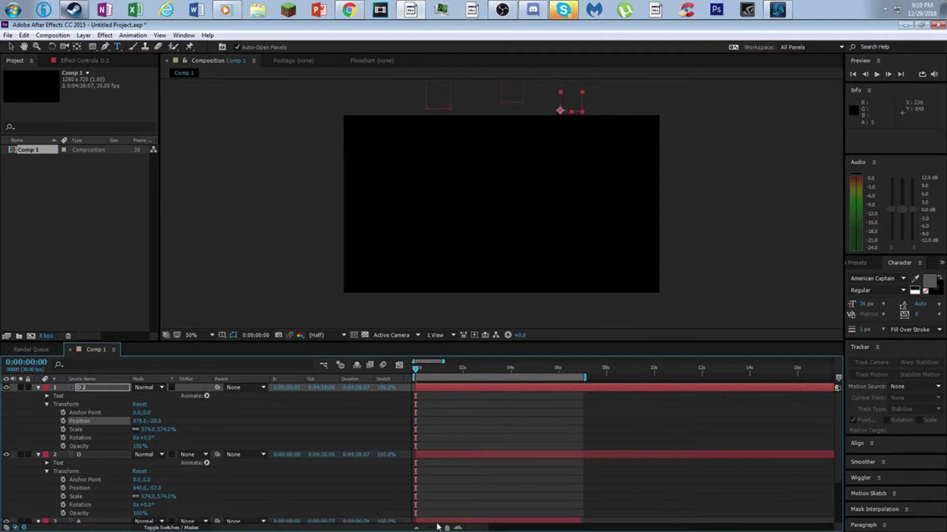
# Trim both D layers at 0:00:07:02, deleting the later parts, then reopen the IMG_0253.mp4 video
pyautogui.press('space')
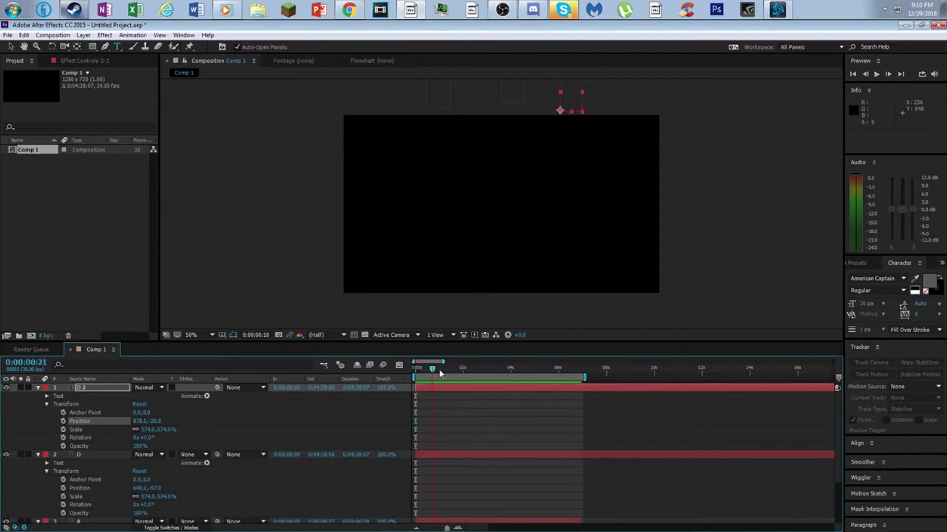
pyautogui.click(607, 369)
pyautogui.press('space')
pyautogui.hotkey('alt', ']')
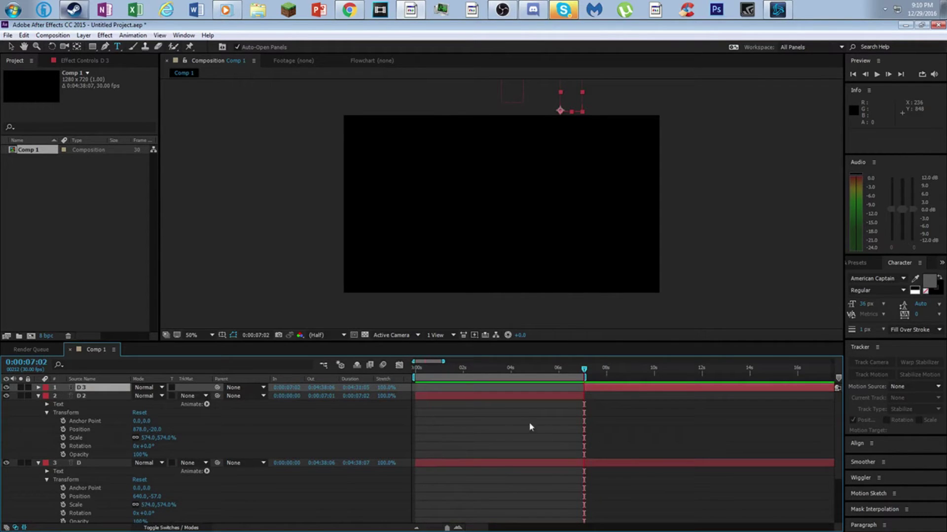
pyautogui.press('F2')
pyautogui.click(586, 455)
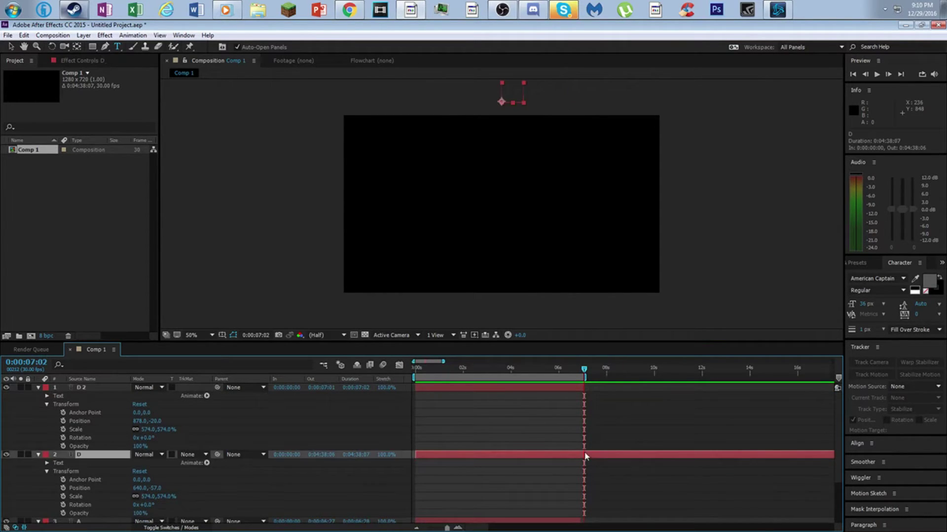
pyautogui.hotkey('alt', ']')
pyautogui.press('F2')
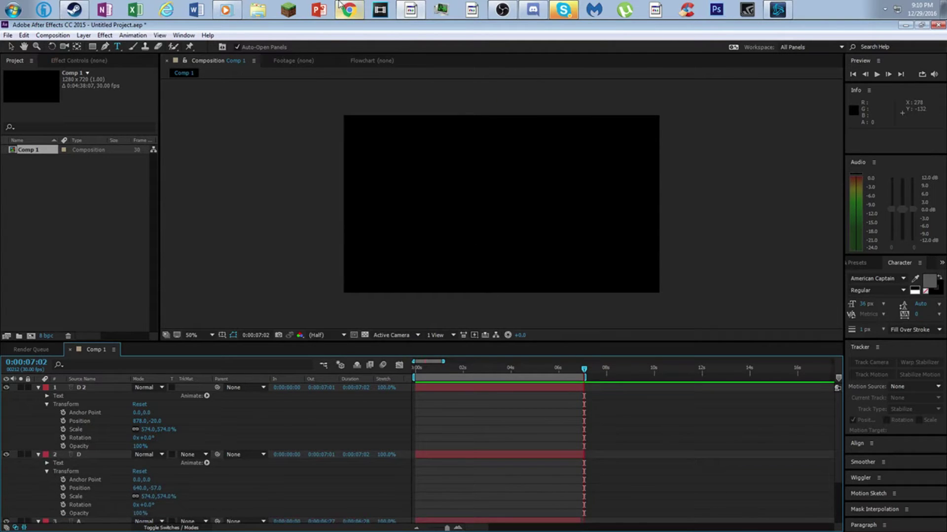
pyautogui.click(349, 9)
pyautogui.click(57, 521)
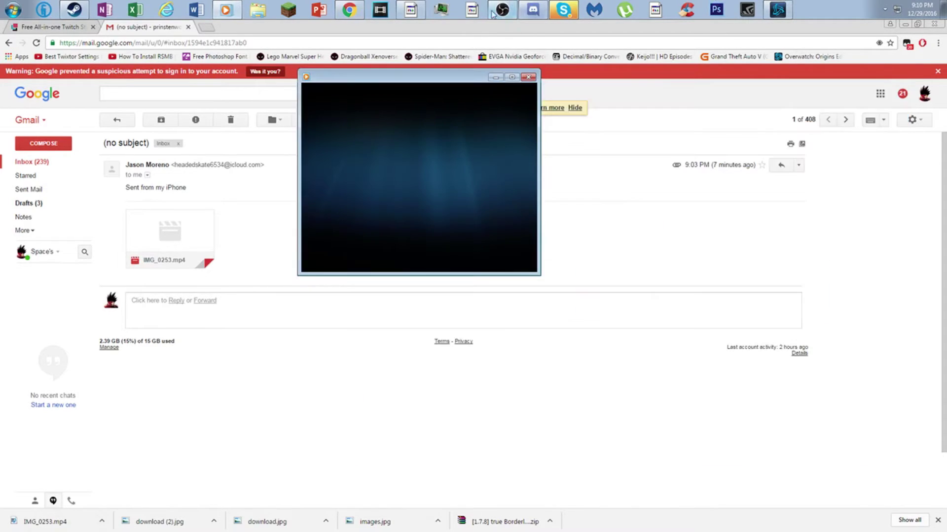
# Switch from OBS back to the After Effects project showing Comp 1
pyautogui.click(397, 9)
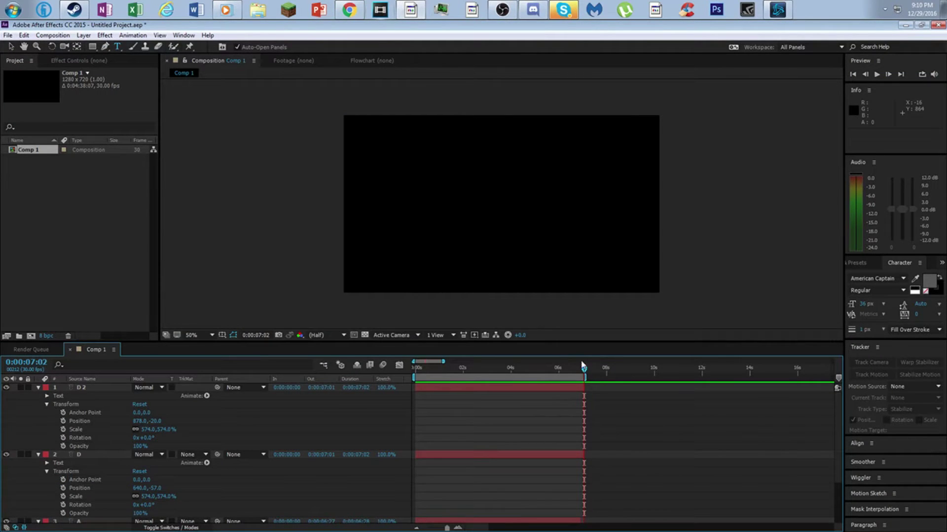
# At 0:00, select the A layer and enable its Position stopwatch at 340,-31
pyautogui.moveTo(583, 370); pyautogui.dragTo(414, 370)
pyautogui.click(428, 388)
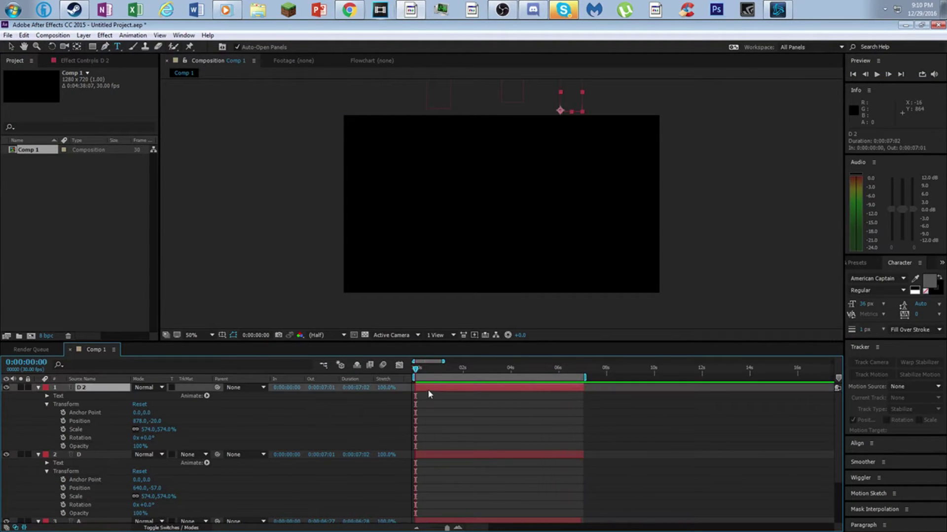
pyautogui.click(430, 521)
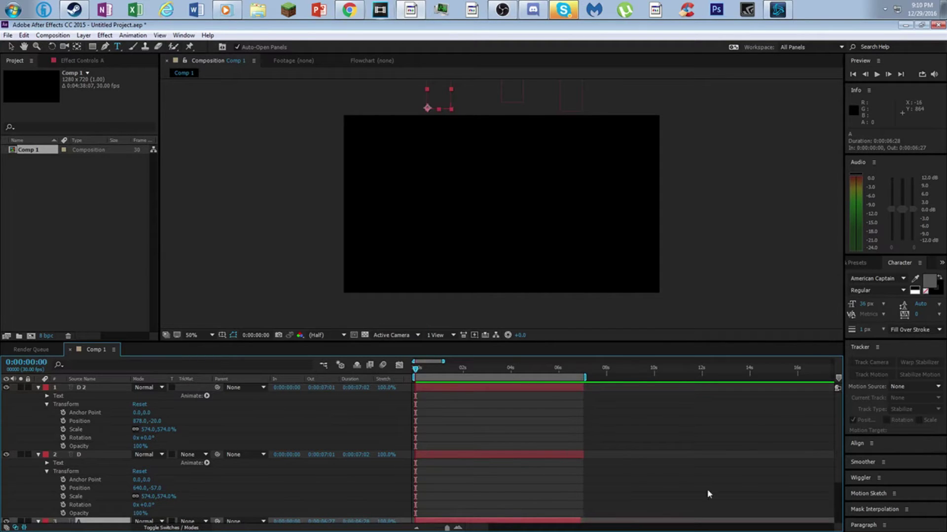
pyautogui.click(39, 455)
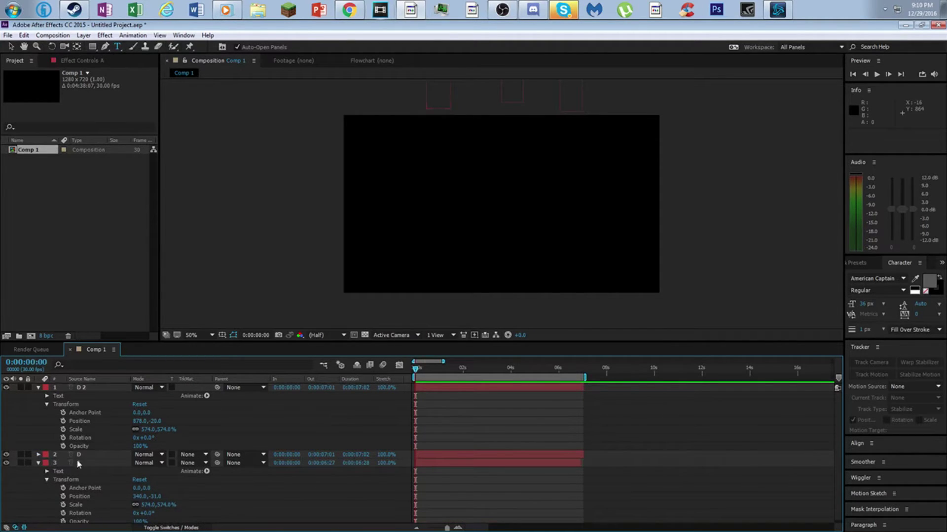
pyautogui.click(63, 496)
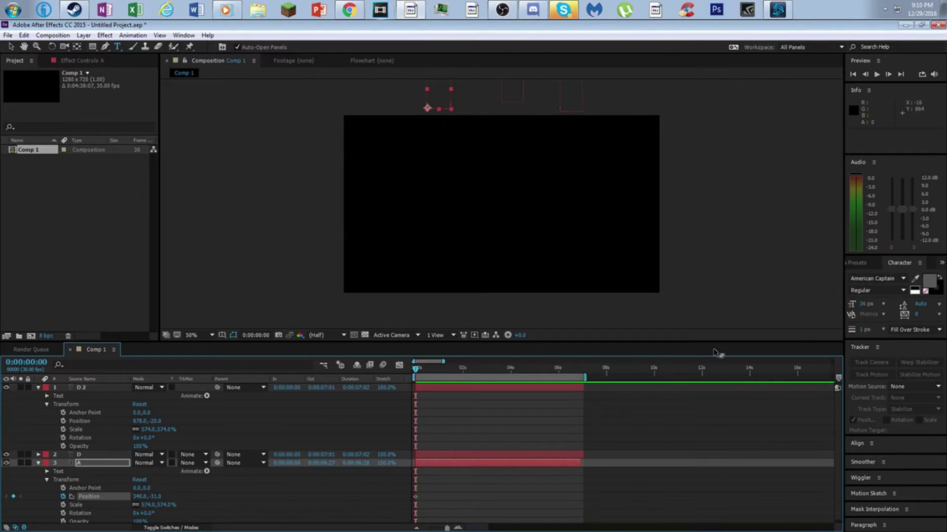
# Keyframe the A dropping to Y 449 at frame 10, then bouncing to 434 at frame 15
pyautogui.click(888, 74)
pyautogui.click(888, 75)
pyautogui.click(888, 75)
pyautogui.click(888, 75)
pyautogui.click(888, 75)
pyautogui.click(888, 75)
pyautogui.click(888, 74)
pyautogui.click(888, 75)
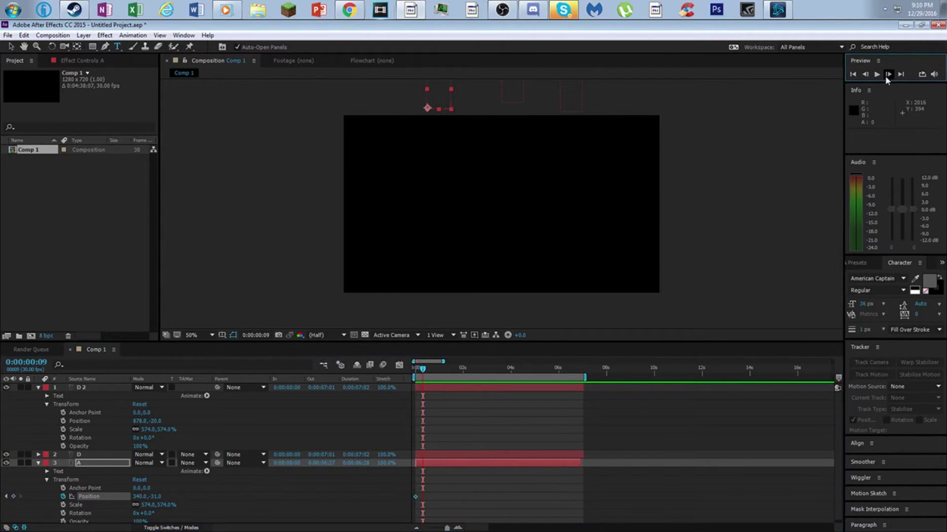
pyautogui.click(888, 74)
pyautogui.moveTo(158, 496); pyautogui.dragTo(445, 447)
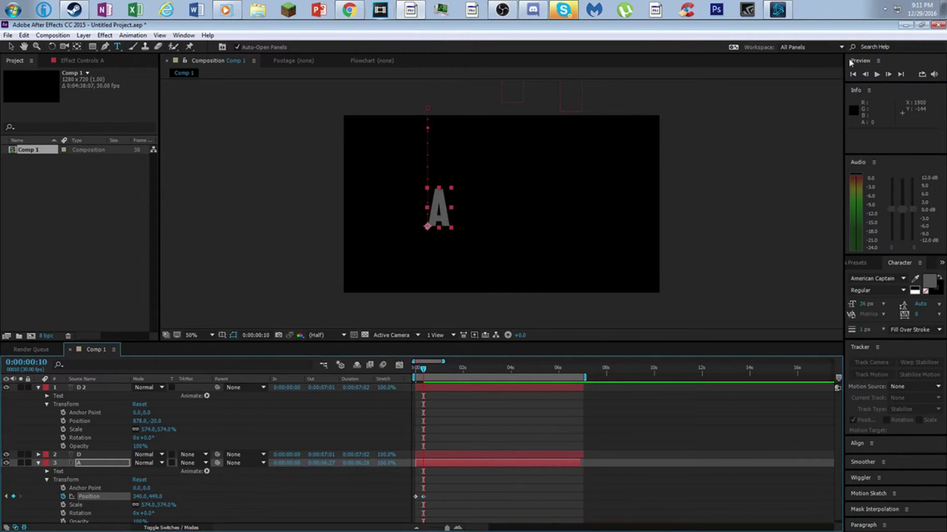
pyautogui.click(888, 75)
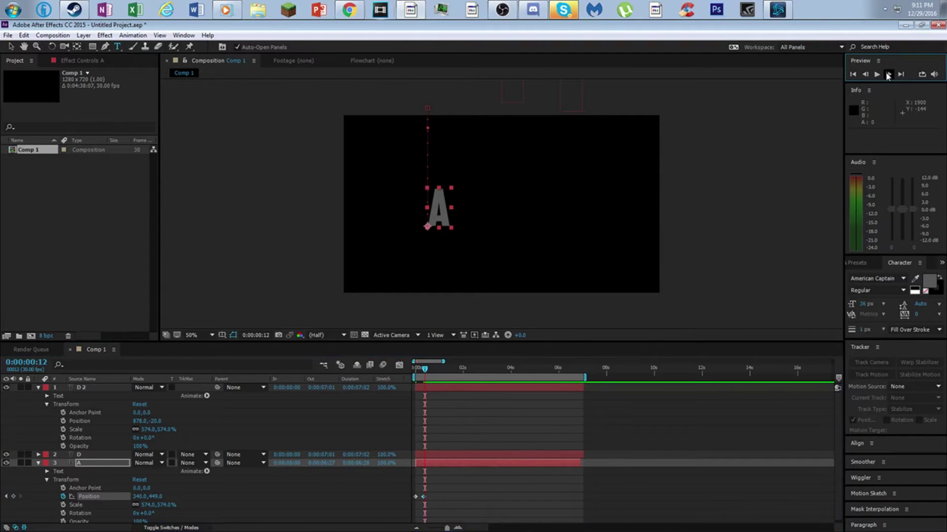
pyautogui.click(888, 75)
pyautogui.click(887, 75)
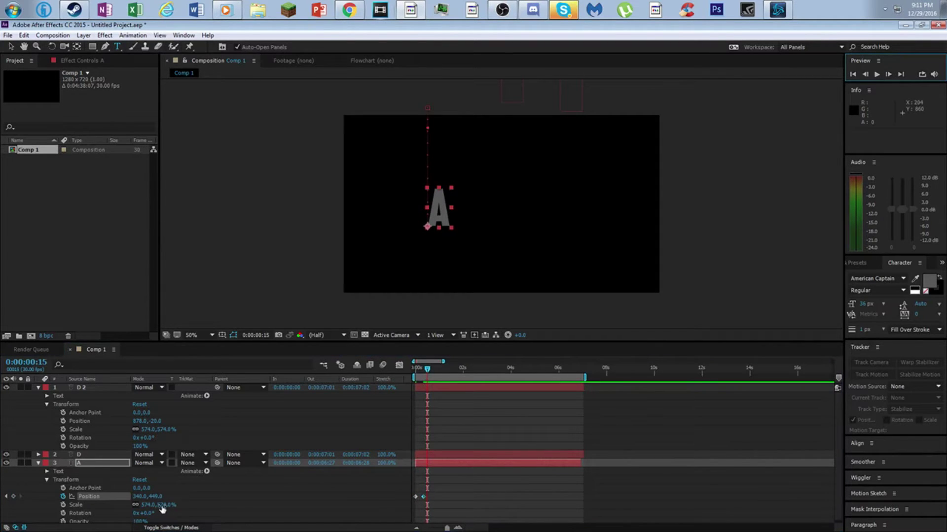
pyautogui.moveTo(155, 496); pyautogui.dragTo(141, 500)
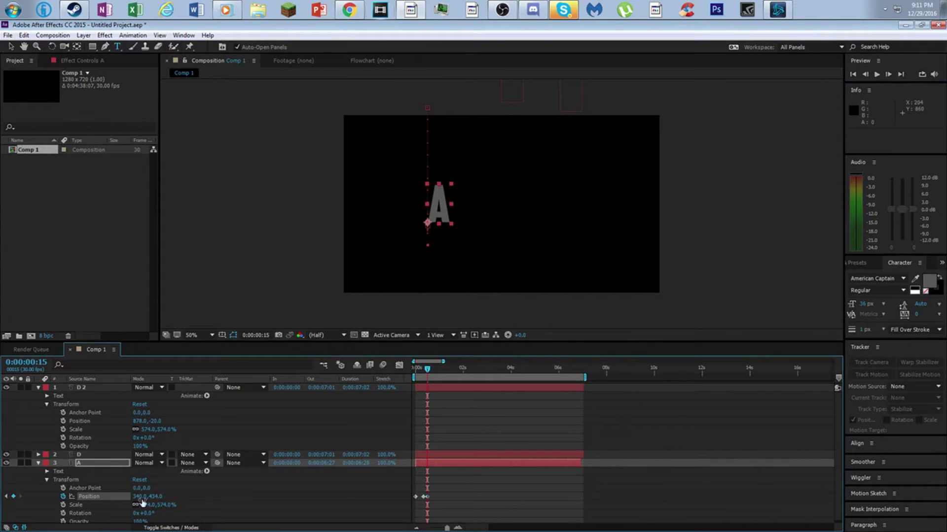
# Rewind to the first frame and preview the A's falling entrance
pyautogui.click(11, 48)
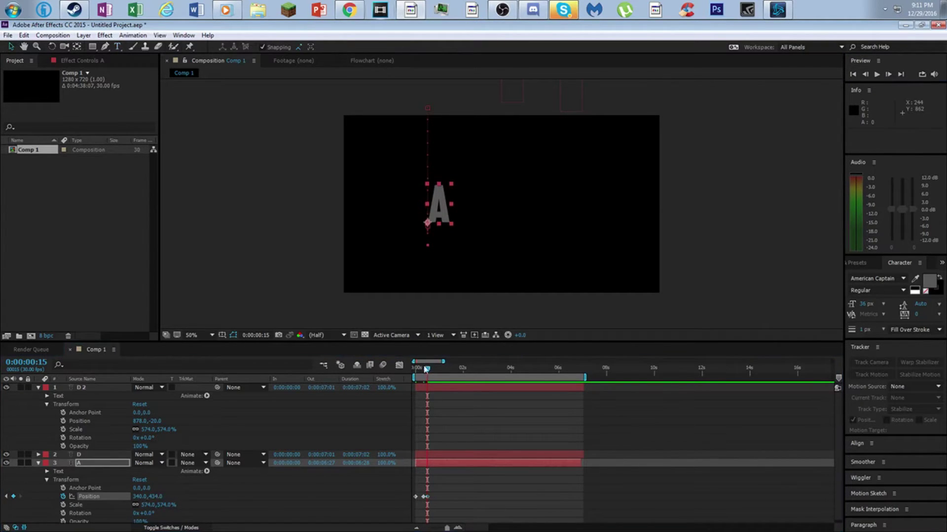
pyautogui.moveTo(426, 368); pyautogui.dragTo(415, 369)
pyautogui.click(870, 73)
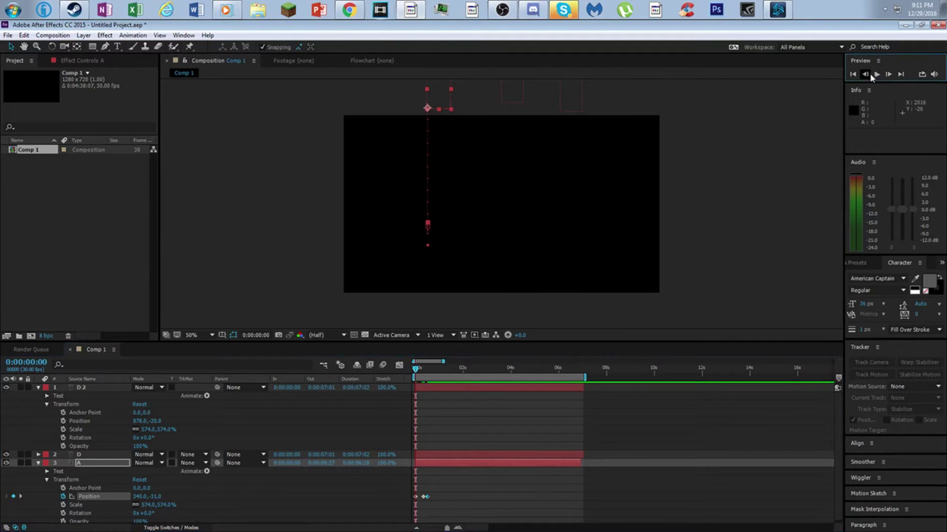
pyautogui.click(877, 73)
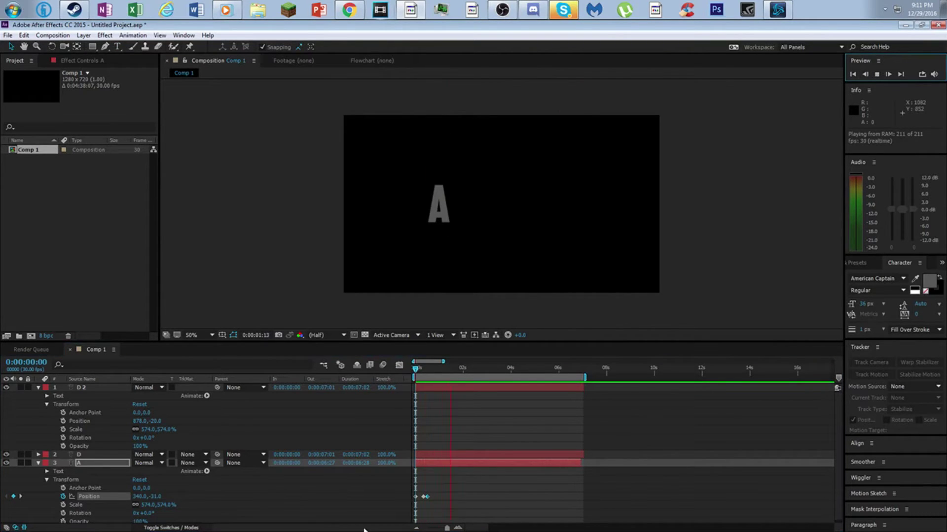
pyautogui.click(471, 379)
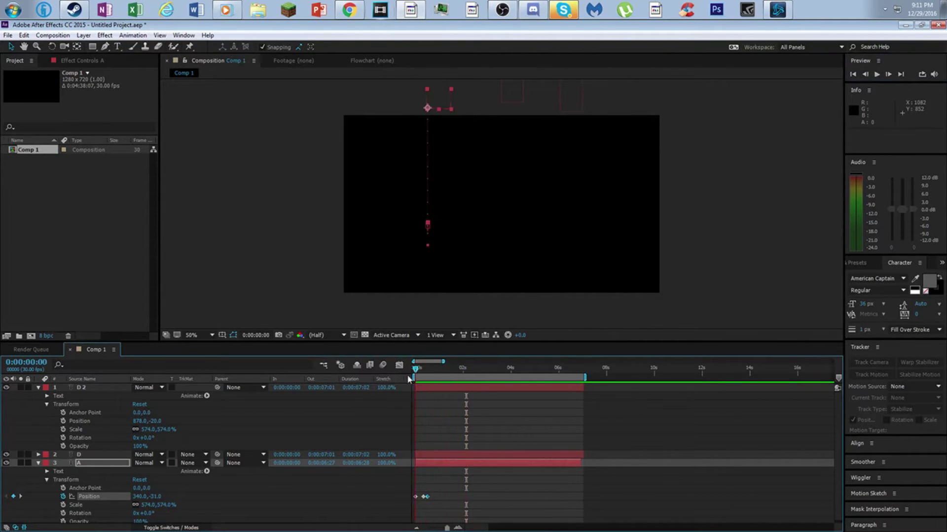
pyautogui.moveTo(471, 380); pyautogui.dragTo(408, 411)
pyautogui.click(425, 390)
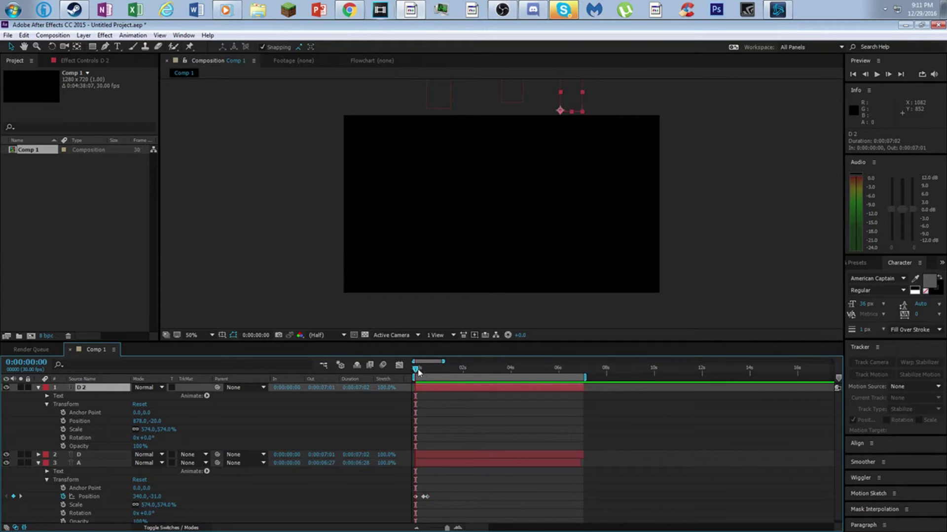
# Enable D 2's Position stopwatch at the start and advance to frame 19
pyautogui.moveTo(418, 370); pyautogui.dragTo(426, 370)
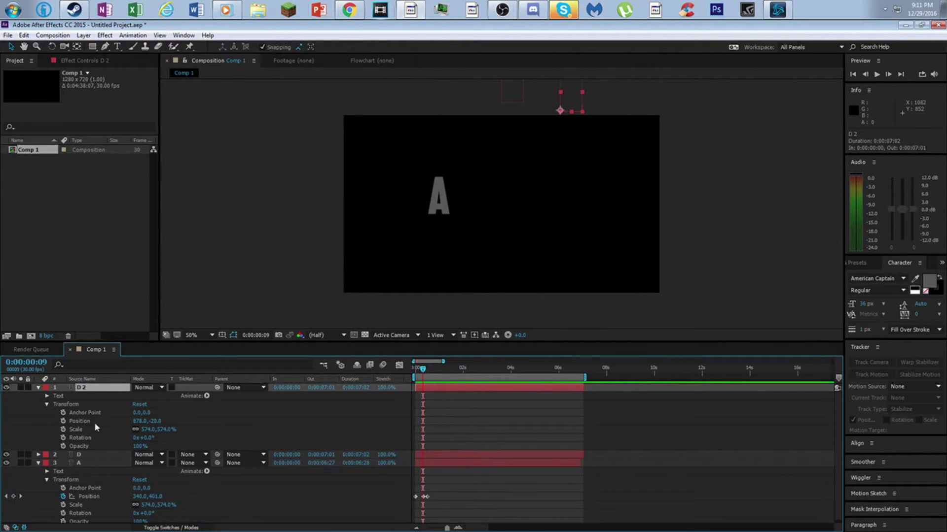
pyautogui.click(63, 421)
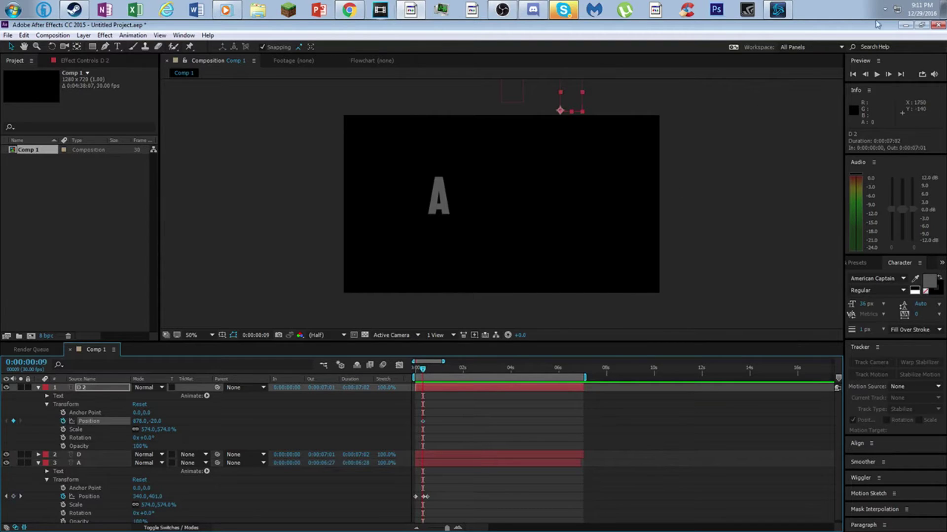
pyautogui.click(889, 74)
pyautogui.click(889, 74)
pyautogui.click(889, 73)
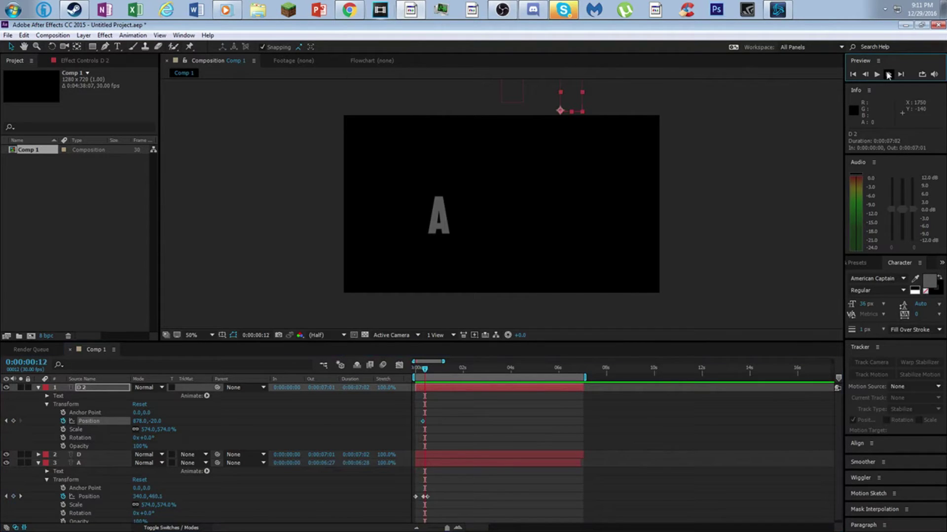
pyautogui.click(888, 74)
pyautogui.click(888, 75)
pyautogui.click(888, 75)
pyautogui.click(888, 74)
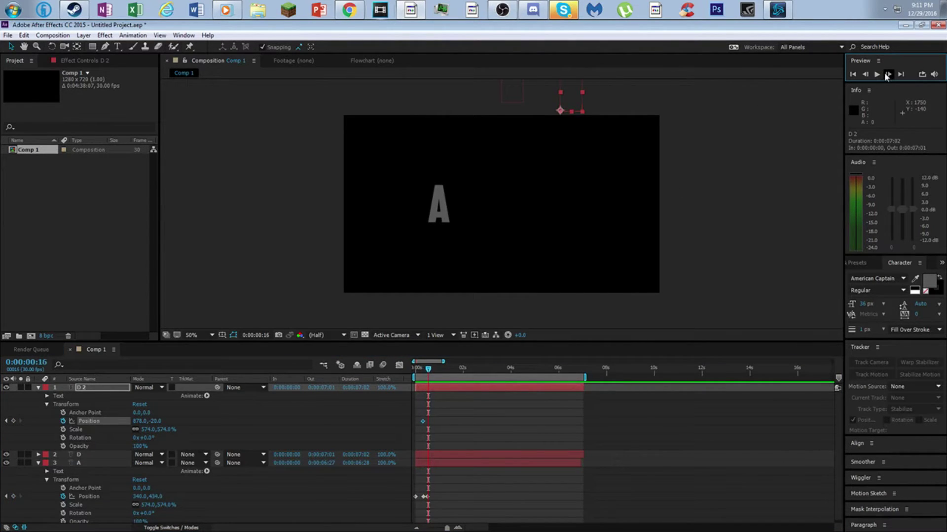
pyautogui.click(888, 74)
pyautogui.click(887, 74)
pyautogui.click(886, 74)
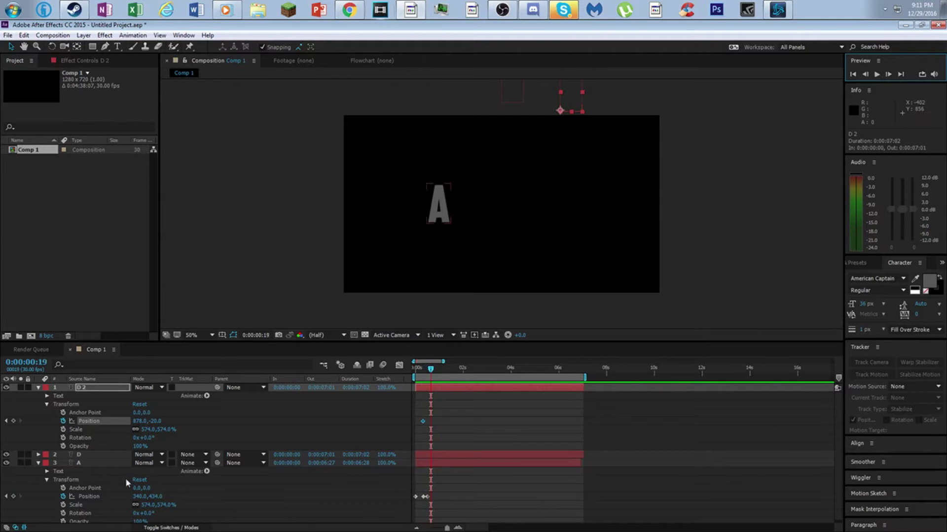
# Drop D 2 to 878,439 at frame 19, then bounce it up to 416 at frame 24
pyautogui.click(152, 421)
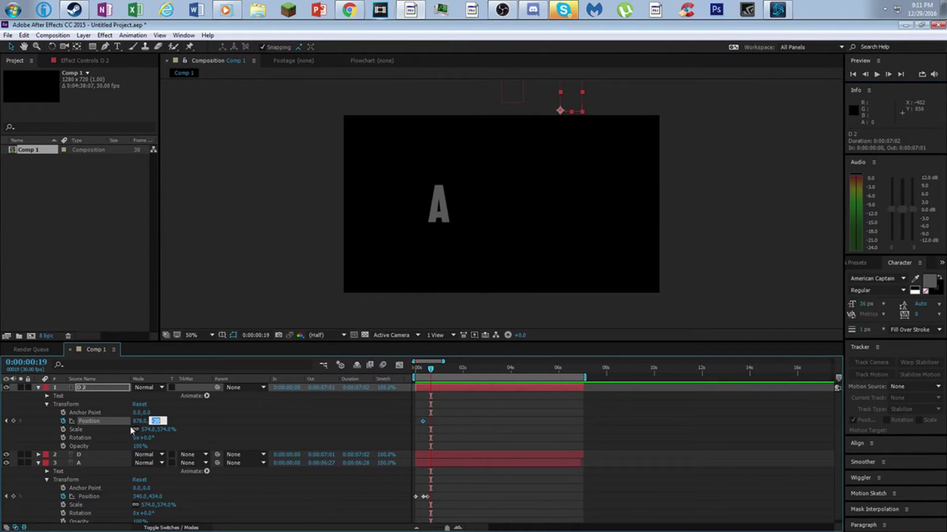
pyautogui.click(202, 428)
pyautogui.moveTo(154, 422); pyautogui.dragTo(390, 405)
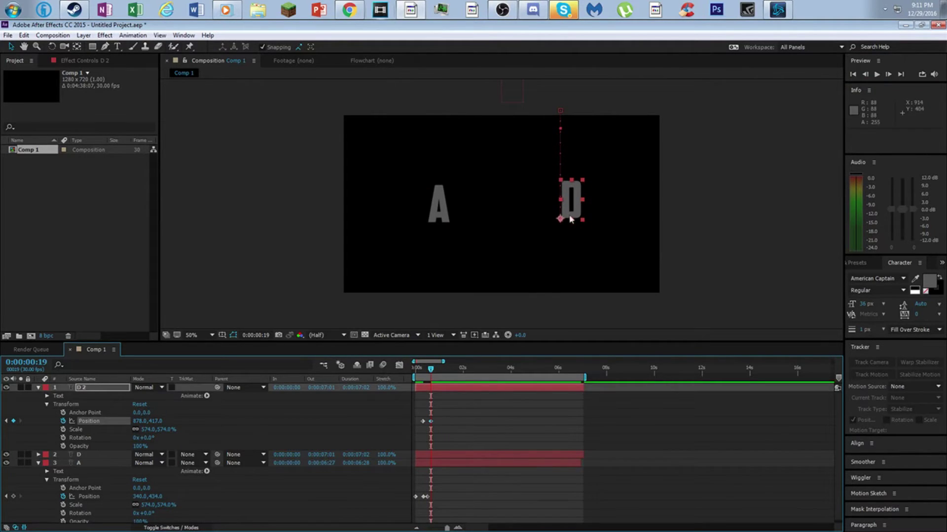
pyautogui.moveTo(155, 422); pyautogui.dragTo(165, 421)
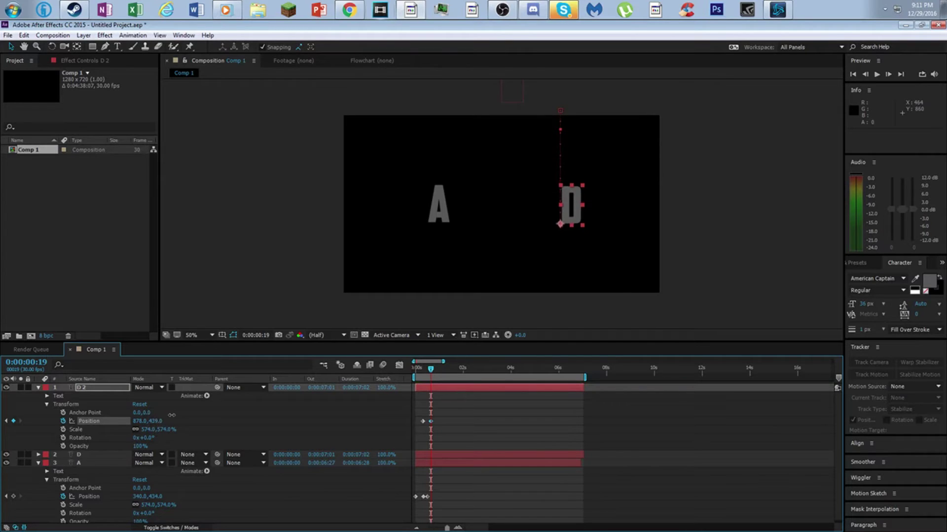
pyautogui.click(888, 74)
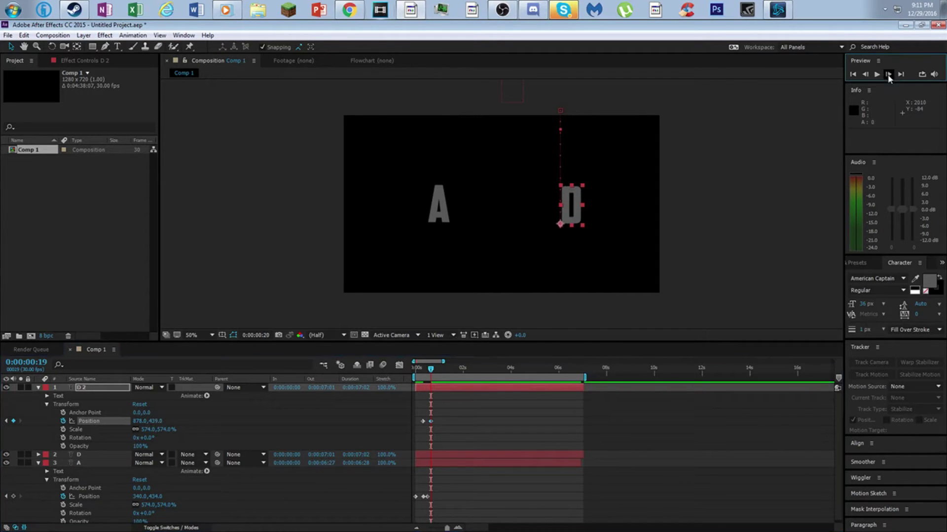
pyautogui.click(888, 74)
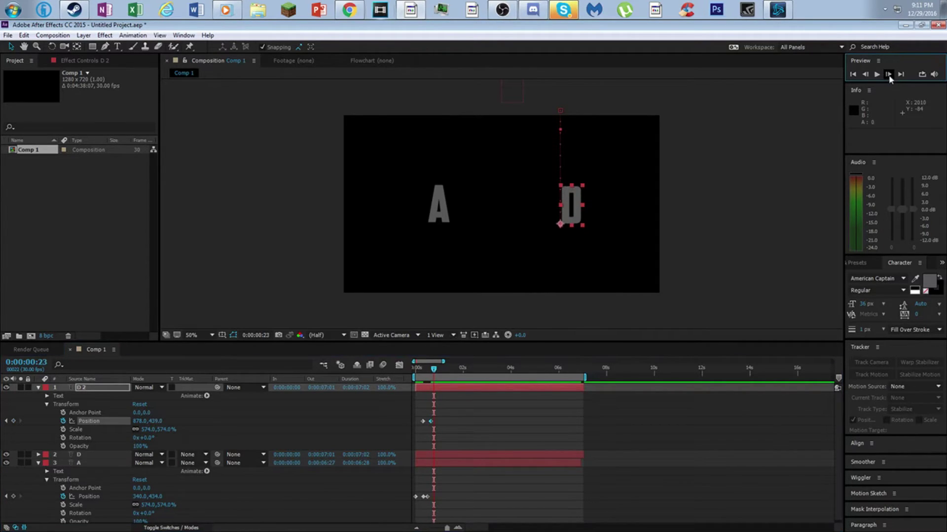
pyautogui.click(888, 74)
pyautogui.moveTo(159, 421); pyautogui.dragTo(147, 422)
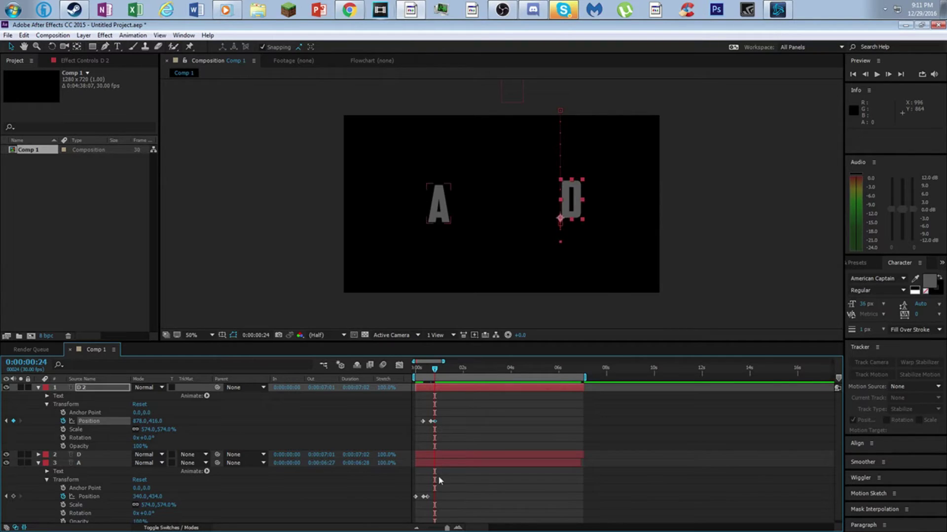
pyautogui.moveTo(438, 475); pyautogui.dragTo(421, 507)
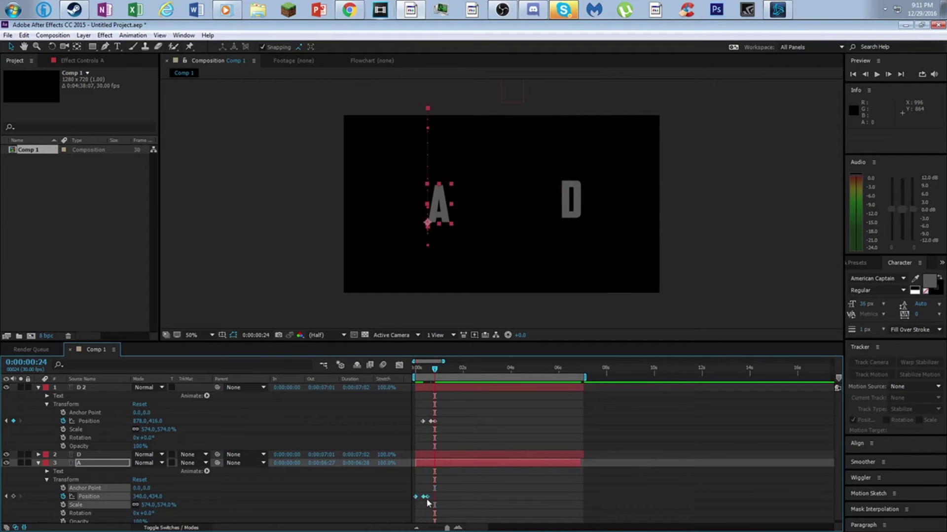
pyautogui.rightClick(426, 498)
# Apply Keyframe Assistant > Easy Ease to A's and D 2's position keyframes, then rewind to 0:00
pyautogui.moveTo(454, 493)
pyautogui.click(567, 425)
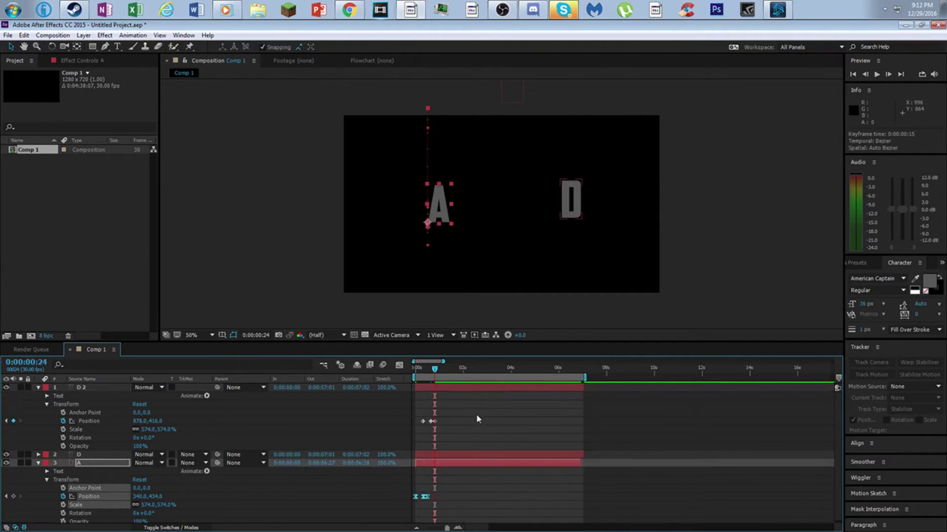
pyautogui.moveTo(477, 416); pyautogui.dragTo(416, 424)
pyautogui.rightClick(425, 422)
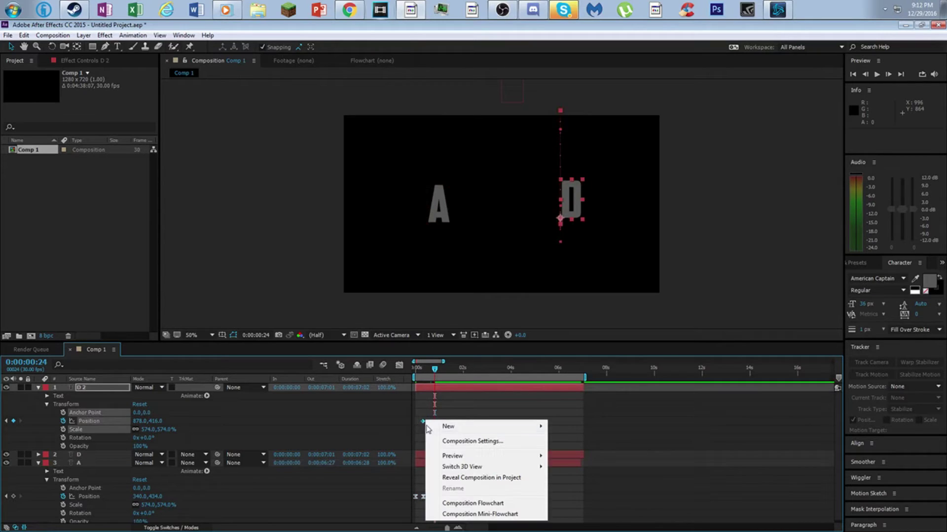
pyautogui.rightClick(423, 423)
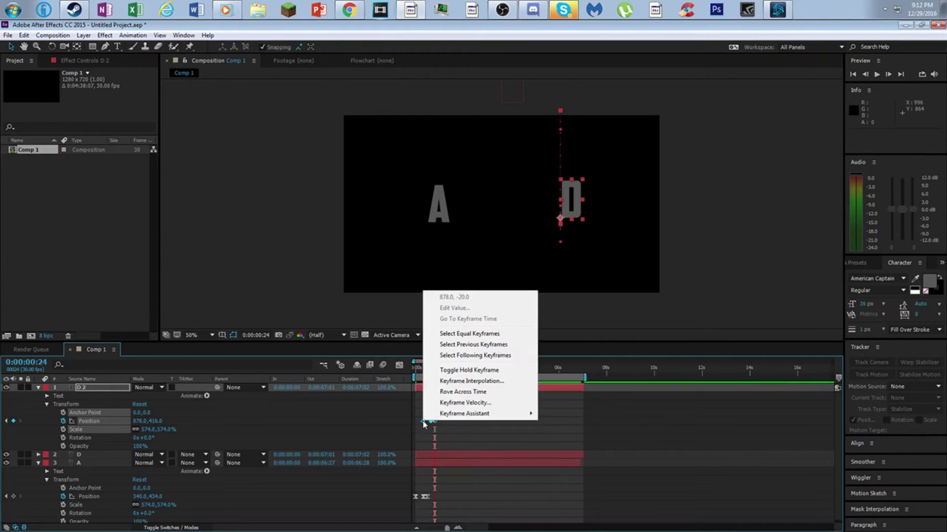
pyautogui.moveTo(451, 416)
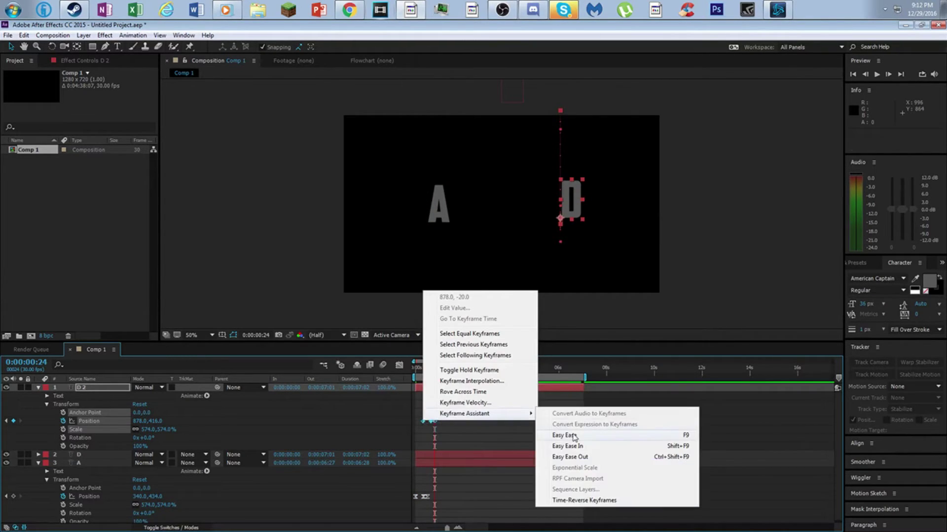
pyautogui.click(575, 438)
pyautogui.moveTo(434, 368); pyautogui.dragTo(407, 388)
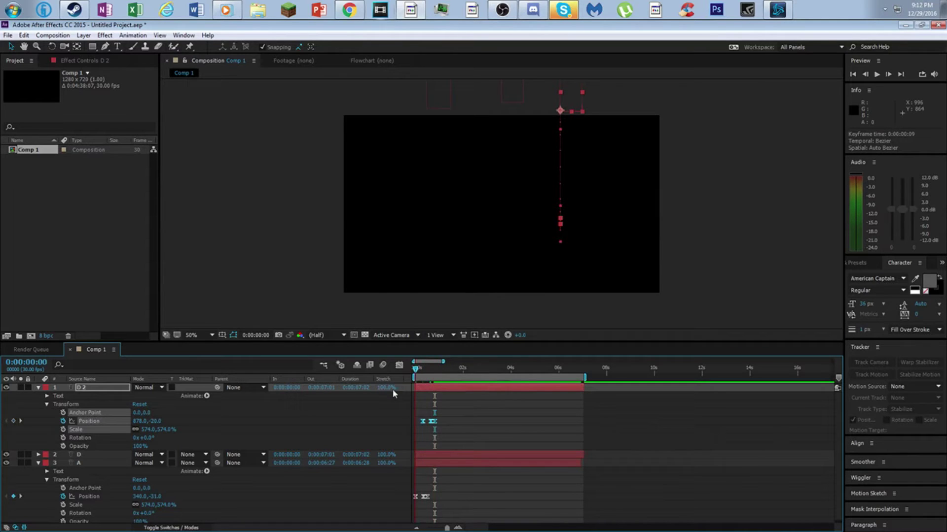
pyautogui.click(459, 528)
# Zoom the timeline to single frames and use Separate Dimensions on the A and D 2 Position properties
pyautogui.click(461, 528)
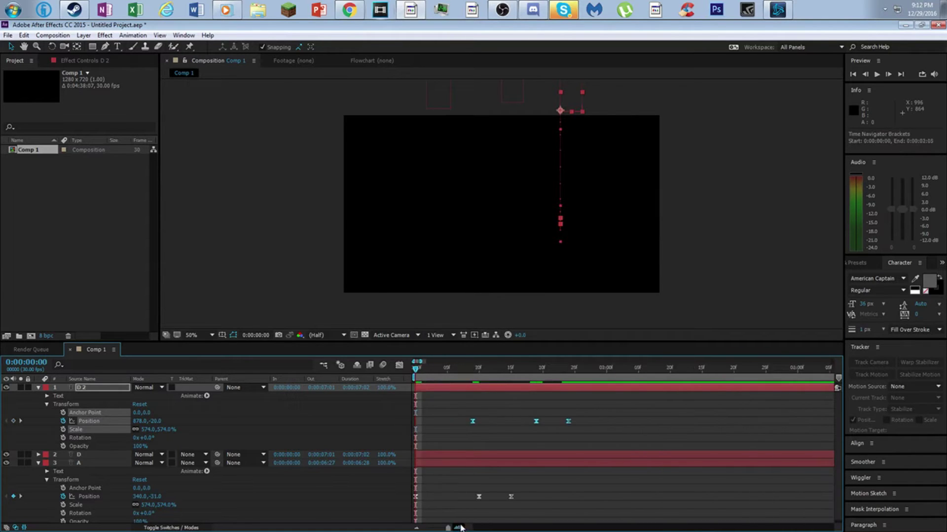
pyautogui.click(461, 528)
pyautogui.click(415, 497)
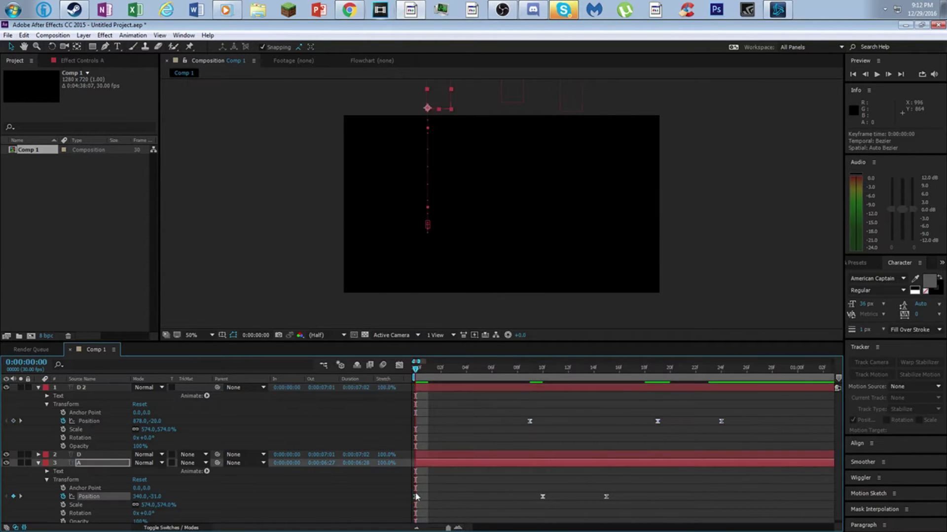
pyautogui.click(400, 365)
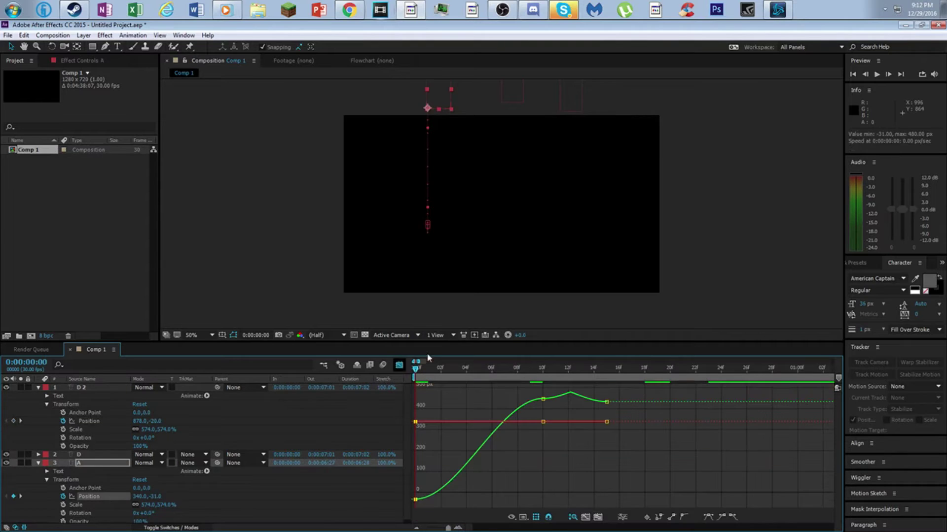
pyautogui.click(399, 366)
pyautogui.rightClick(96, 499)
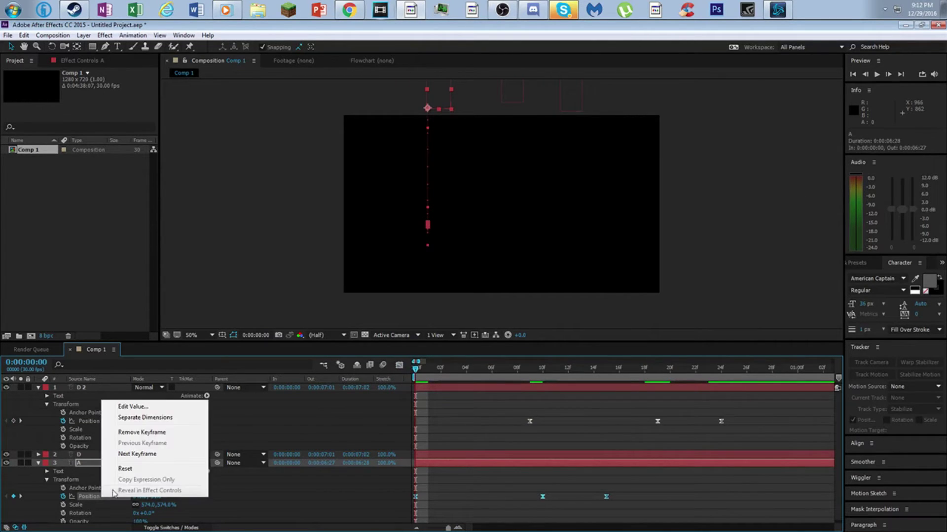
pyautogui.click(167, 422)
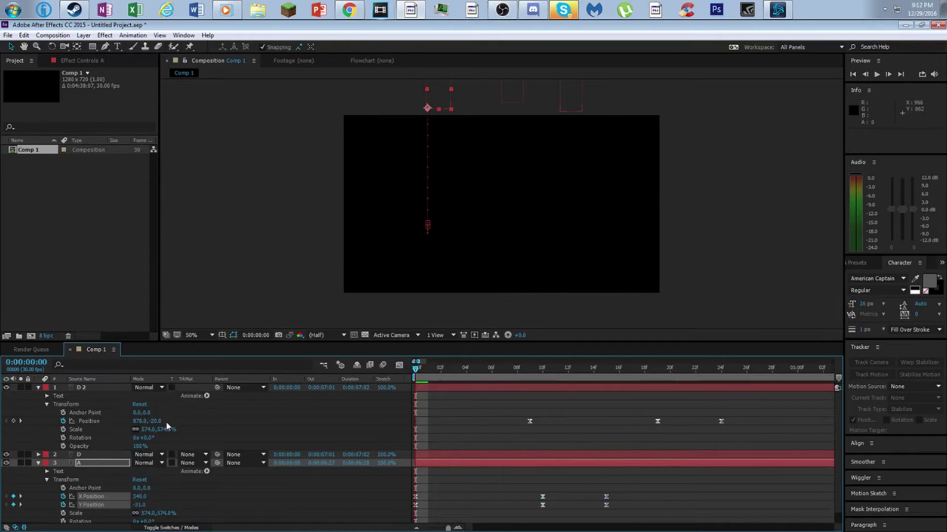
pyautogui.rightClick(90, 421)
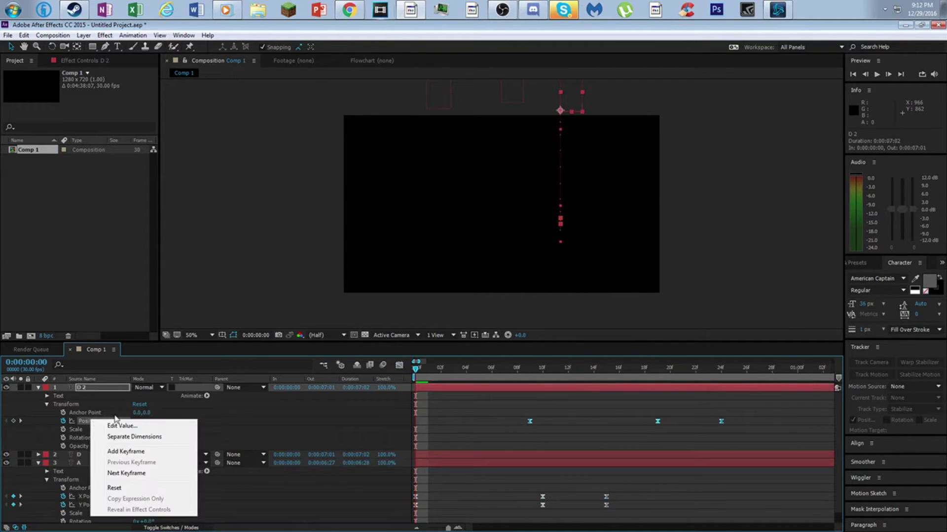
pyautogui.click(123, 437)
pyautogui.click(412, 504)
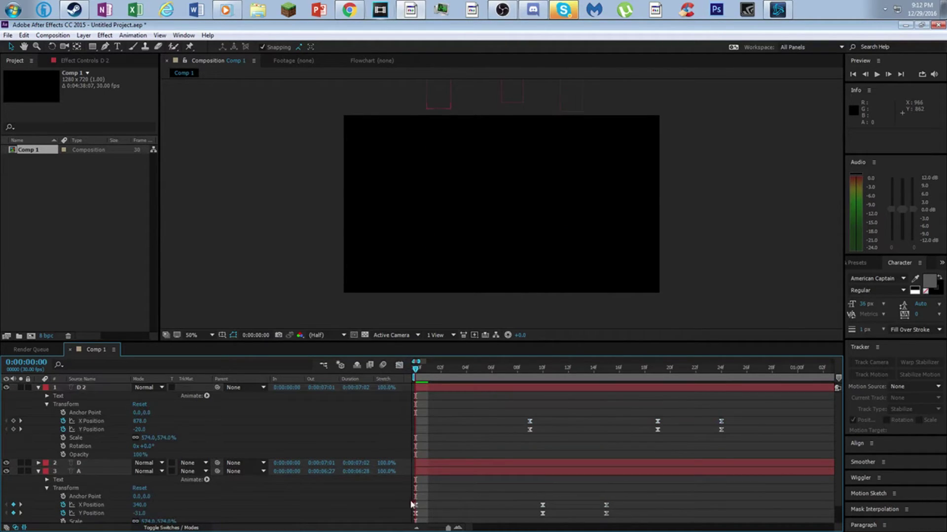
# Reshape the A's Y Position curve to start slowly and climb steeply before landing
pyautogui.click(415, 515)
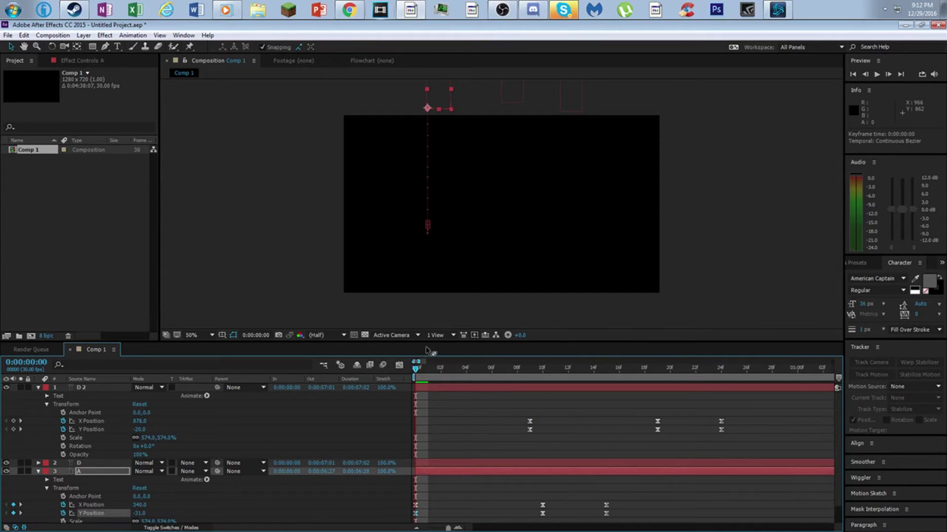
pyautogui.click(399, 366)
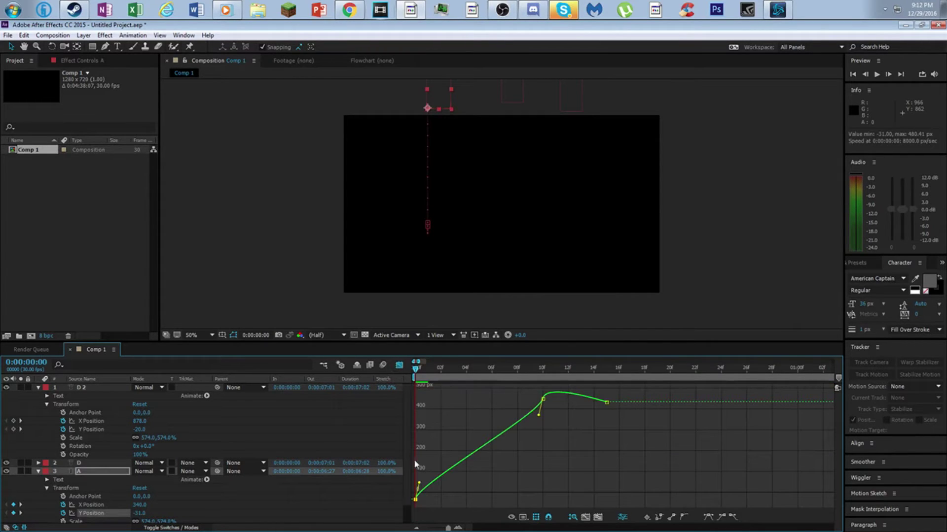
pyautogui.moveTo(423, 370); pyautogui.dragTo(494, 373)
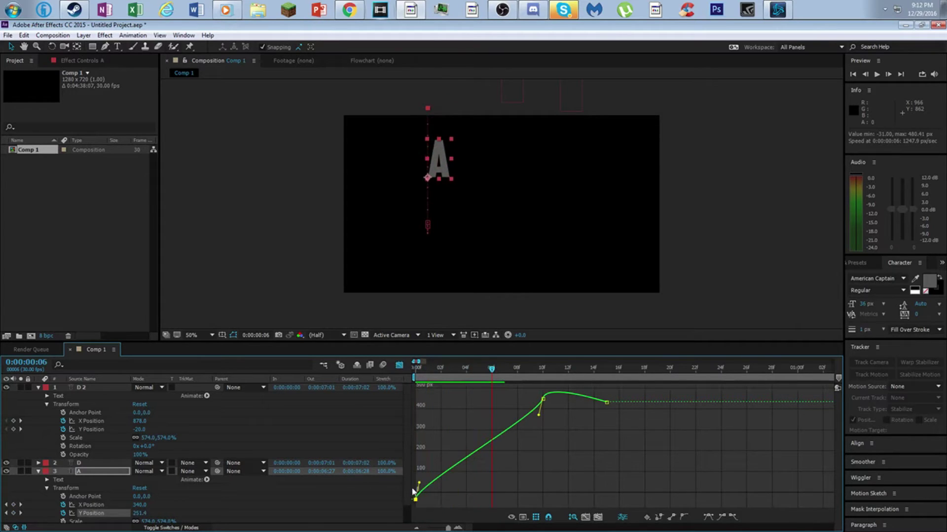
pyautogui.moveTo(419, 484); pyautogui.dragTo(609, 498)
pyautogui.moveTo(538, 416); pyautogui.dragTo(538, 465)
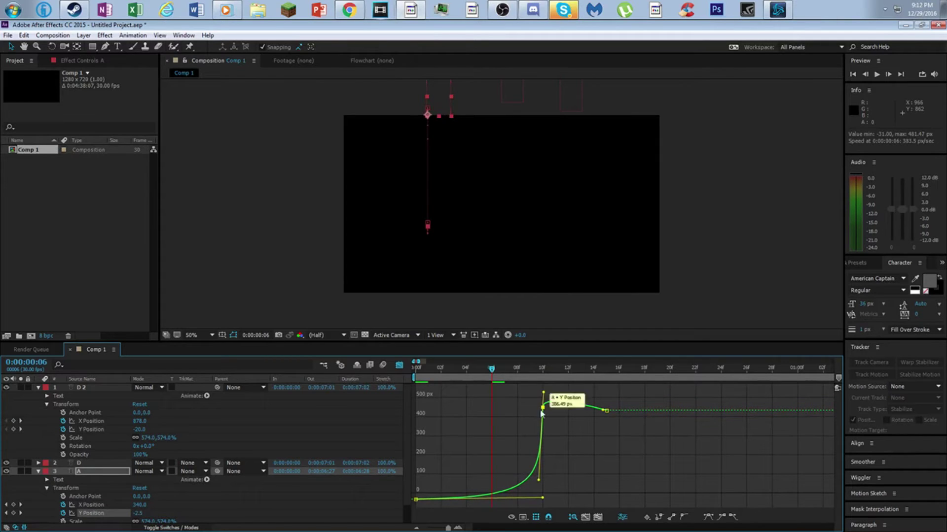
pyautogui.moveTo(493, 374); pyautogui.dragTo(507, 403)
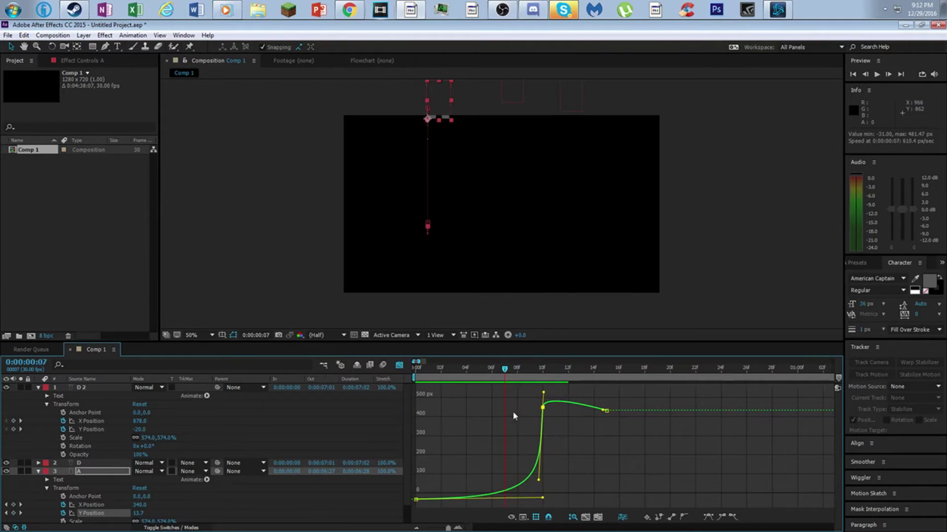
pyautogui.moveTo(540, 482); pyautogui.dragTo(557, 448)
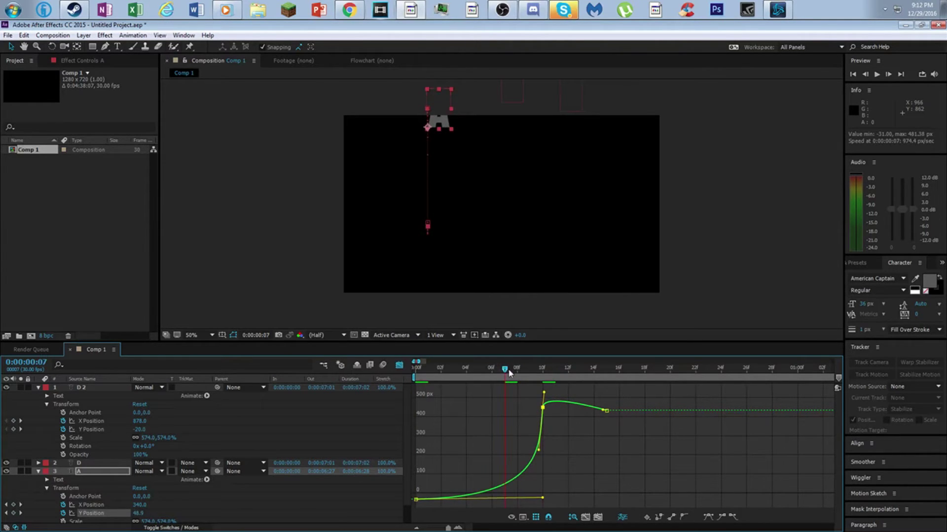
pyautogui.moveTo(509, 373); pyautogui.dragTo(650, 453)
pyautogui.press('Home')
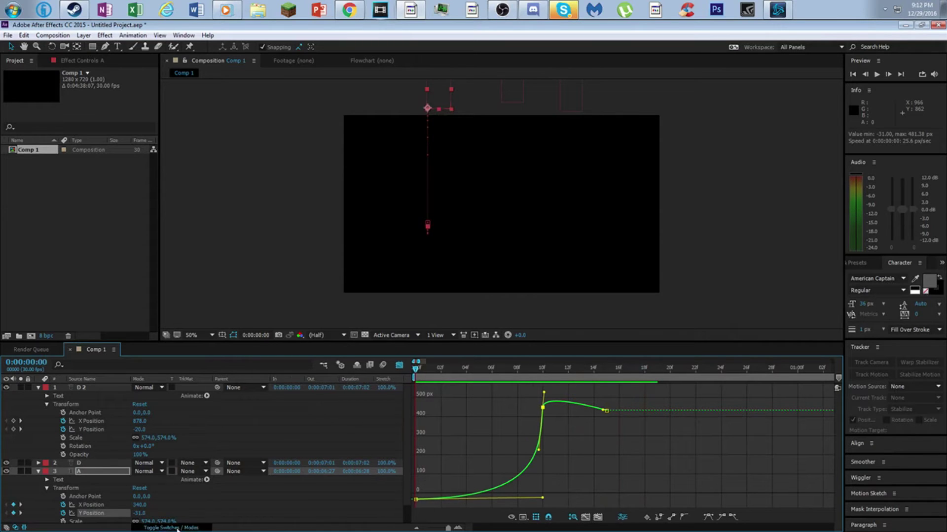
pyautogui.click(167, 527)
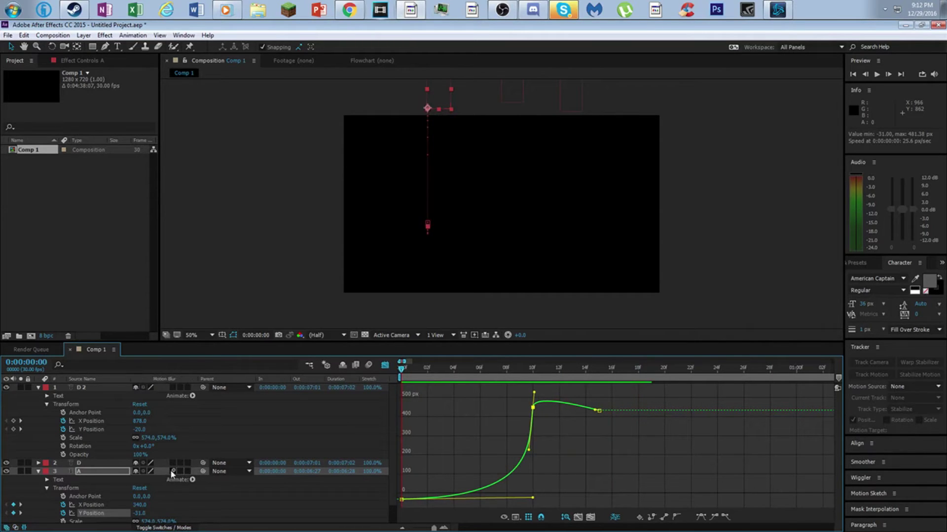
# Turn on motion blur for the A layer and the composition, then preview the drop
pyautogui.click(172, 471)
pyautogui.click(368, 365)
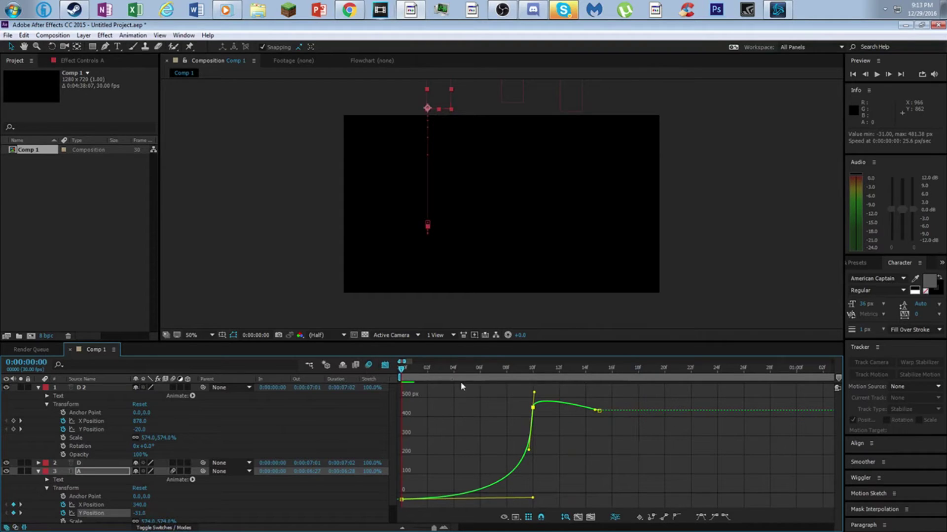
pyautogui.moveTo(401, 375); pyautogui.dragTo(534, 392)
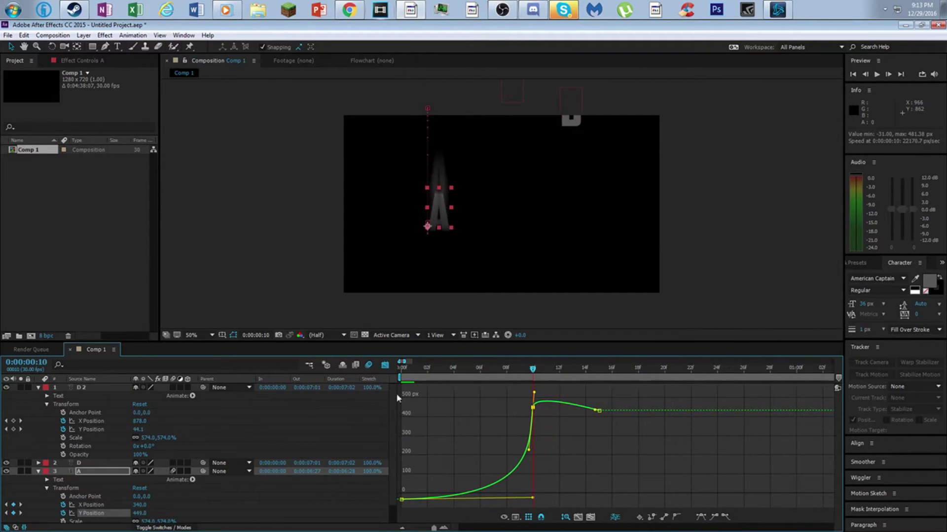
pyautogui.press('Home')
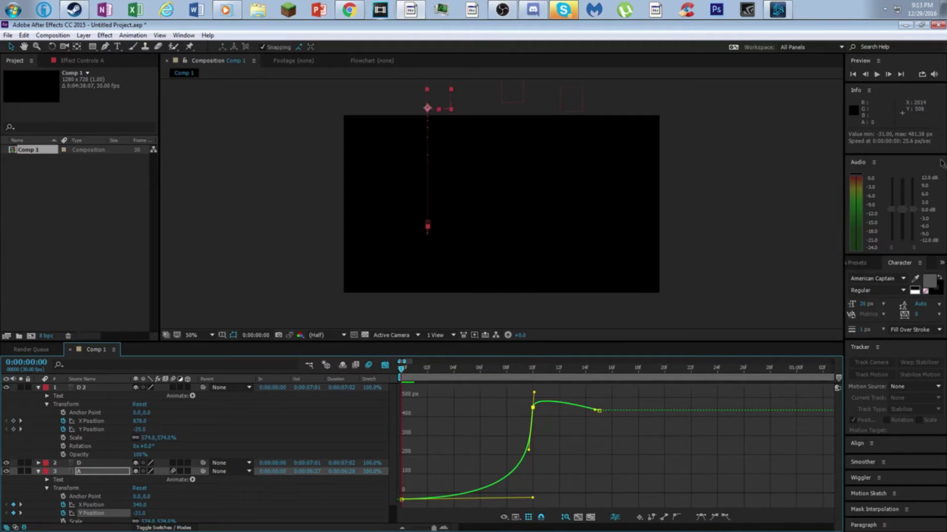
pyautogui.click(876, 73)
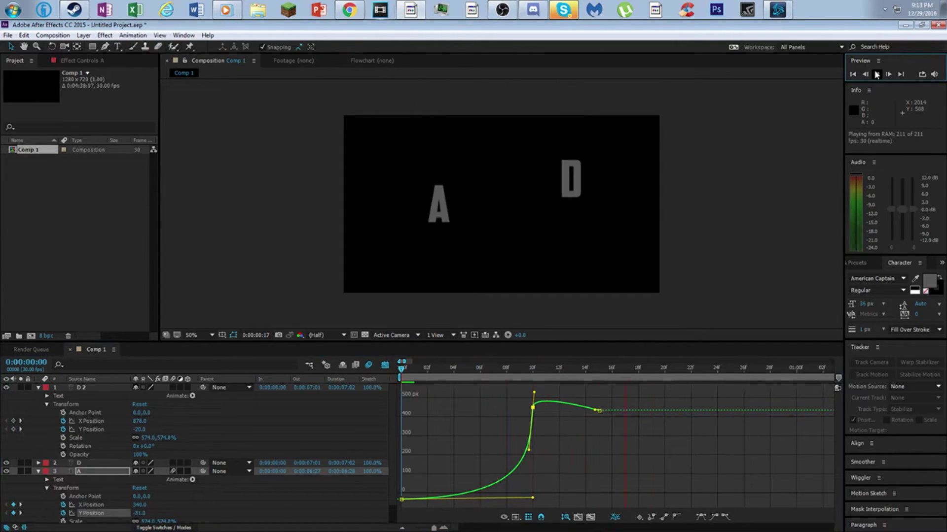
pyautogui.moveTo(403, 376); pyautogui.dragTo(466, 367)
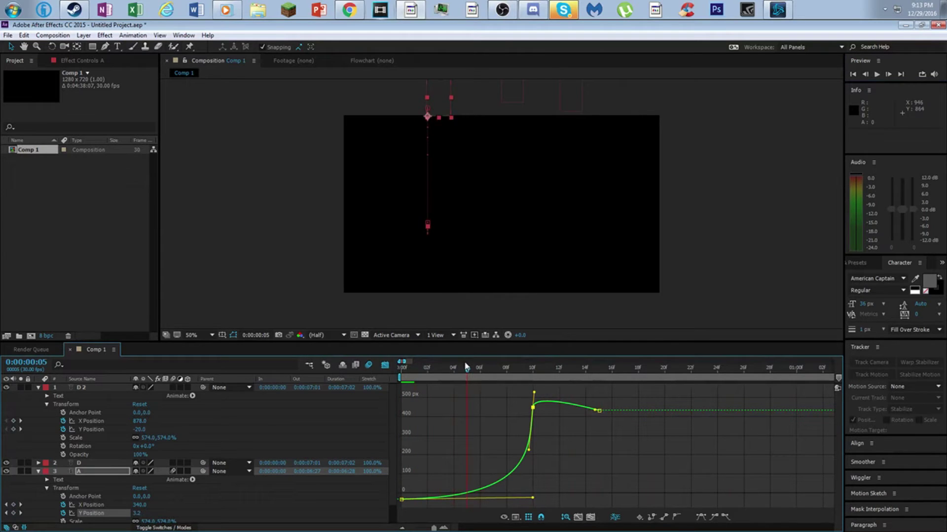
# Soften the ease out of the A's first Y Position keyframe and preview again
pyautogui.moveTo(534, 500); pyautogui.dragTo(491, 499)
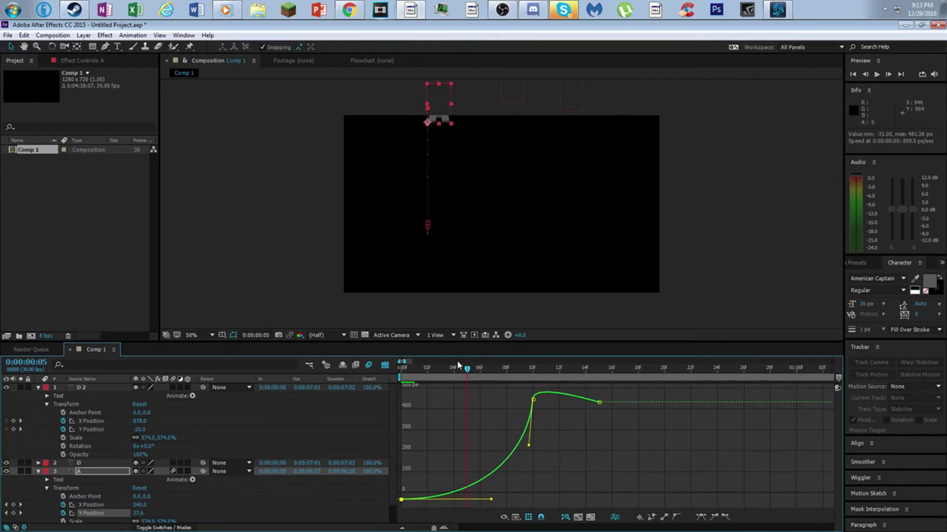
pyautogui.moveTo(467, 369); pyautogui.dragTo(574, 367)
pyautogui.press('Home')
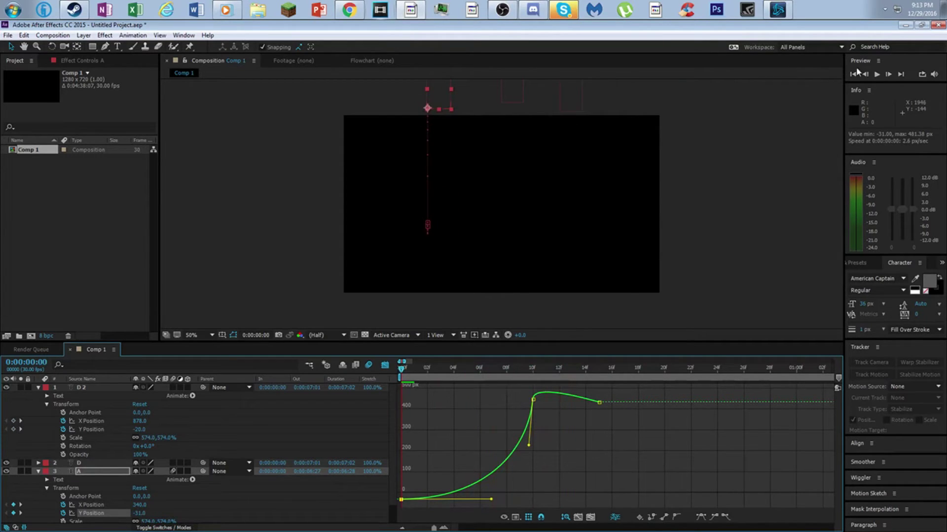
pyautogui.click(877, 75)
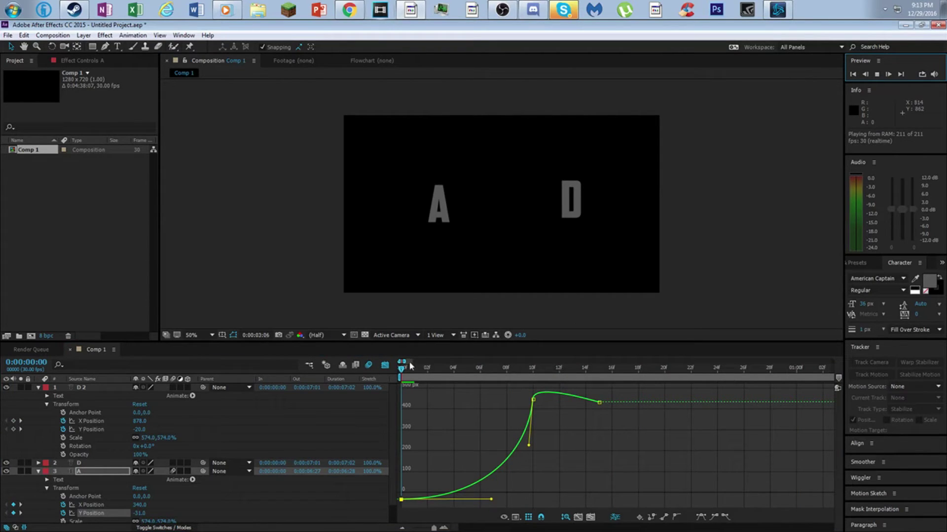
pyautogui.moveTo(404, 369); pyautogui.dragTo(371, 380)
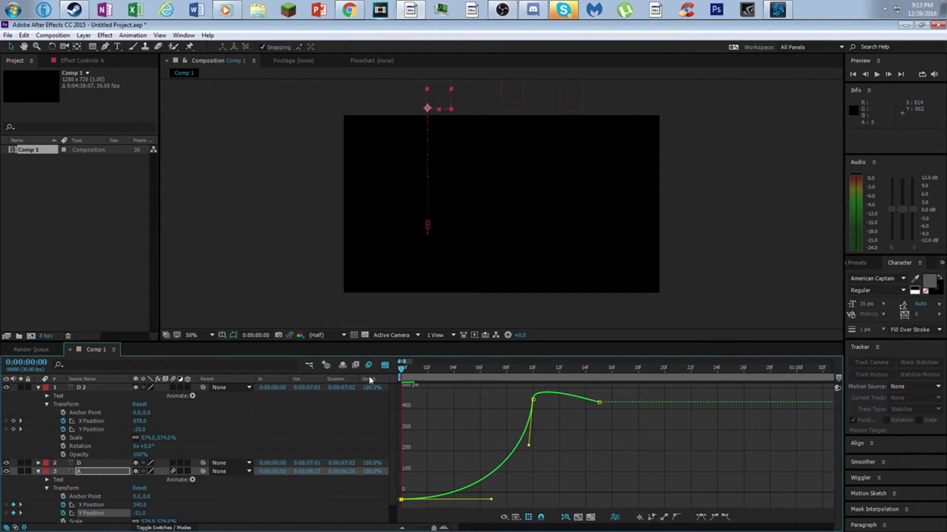
pyautogui.click(385, 365)
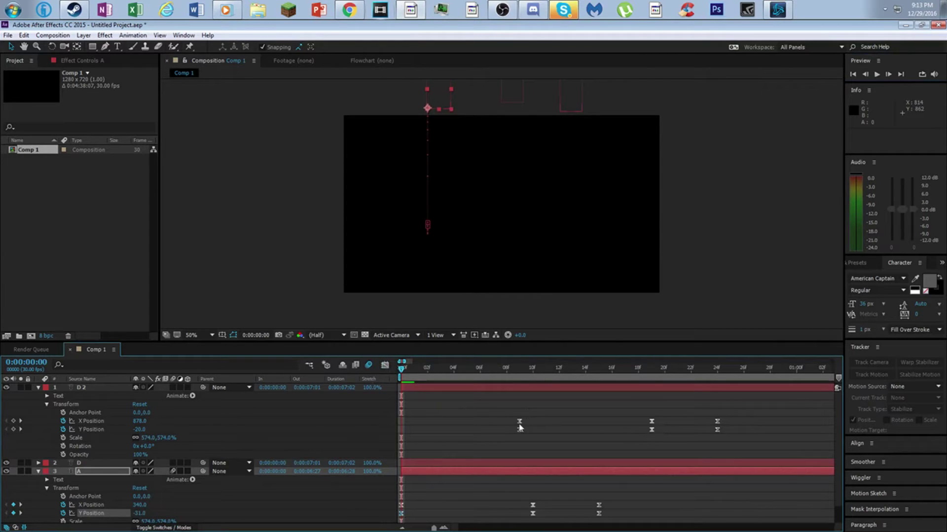
# Give D 2's Y Position curve a strong ease-in that steepens into its landing keyframe
pyautogui.click(520, 422)
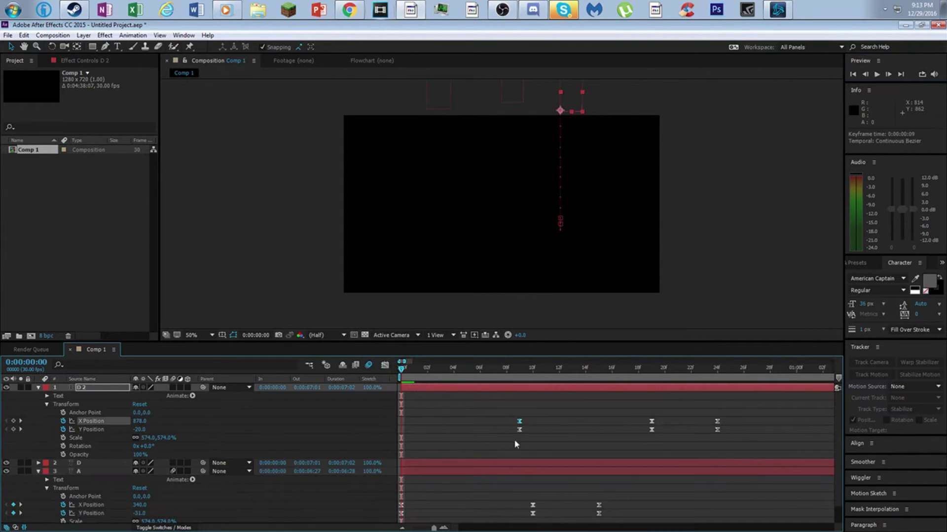
pyautogui.click(519, 429)
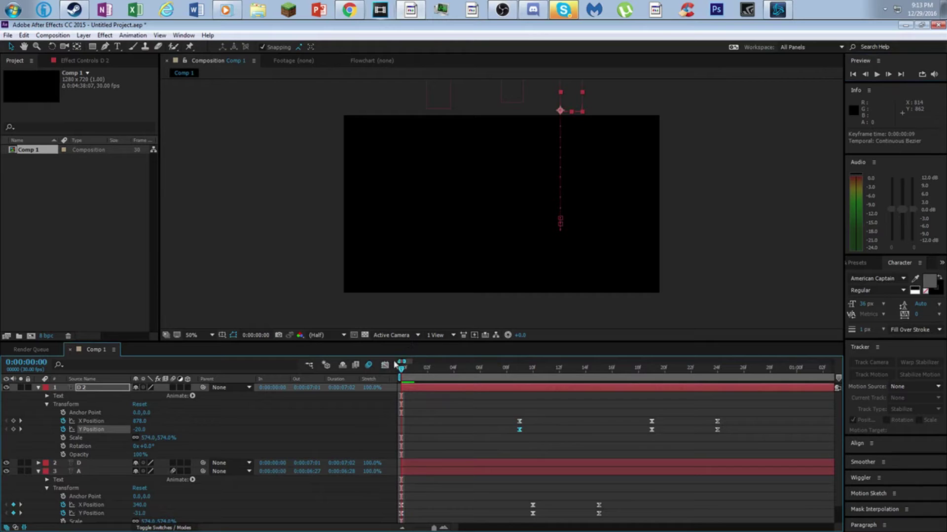
pyautogui.moveTo(407, 370); pyautogui.dragTo(520, 369)
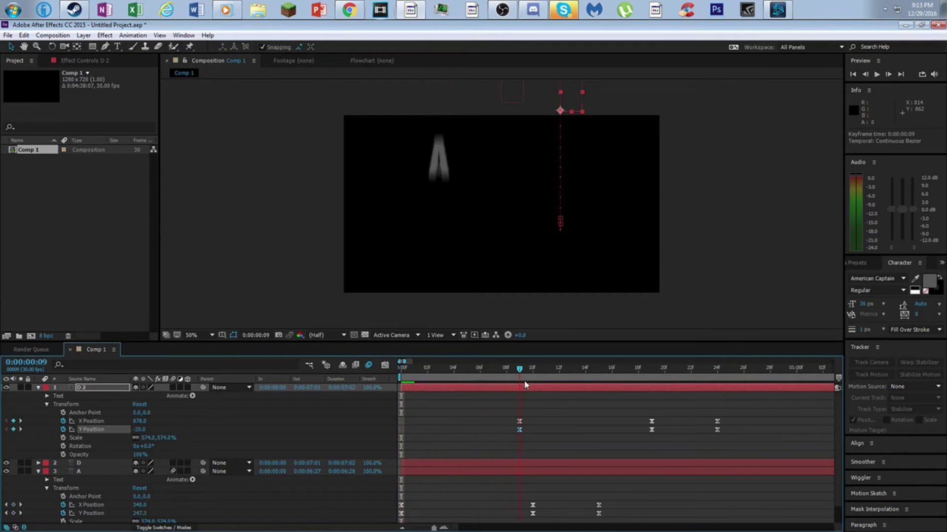
pyautogui.click(385, 365)
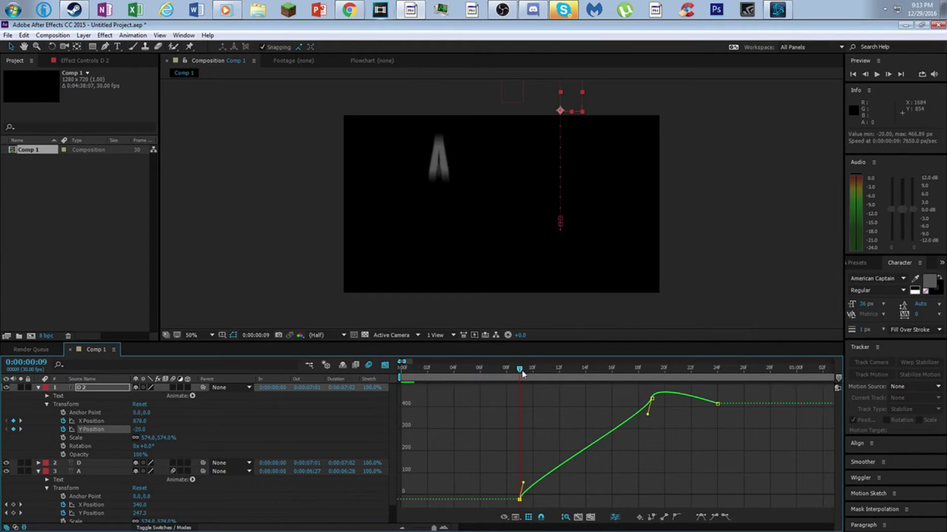
pyautogui.moveTo(530, 373); pyautogui.dragTo(585, 378)
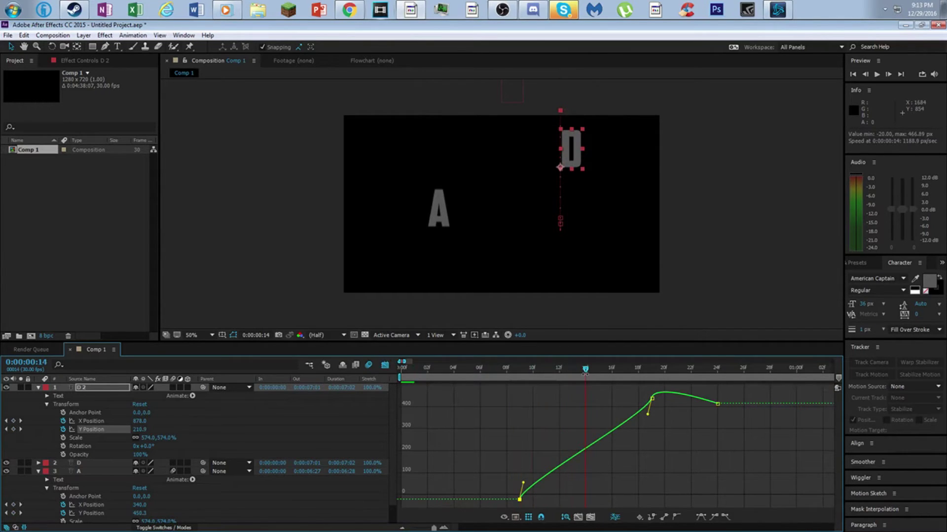
pyautogui.moveTo(522, 484); pyautogui.dragTo(738, 480)
pyautogui.moveTo(649, 420); pyautogui.dragTo(672, 455)
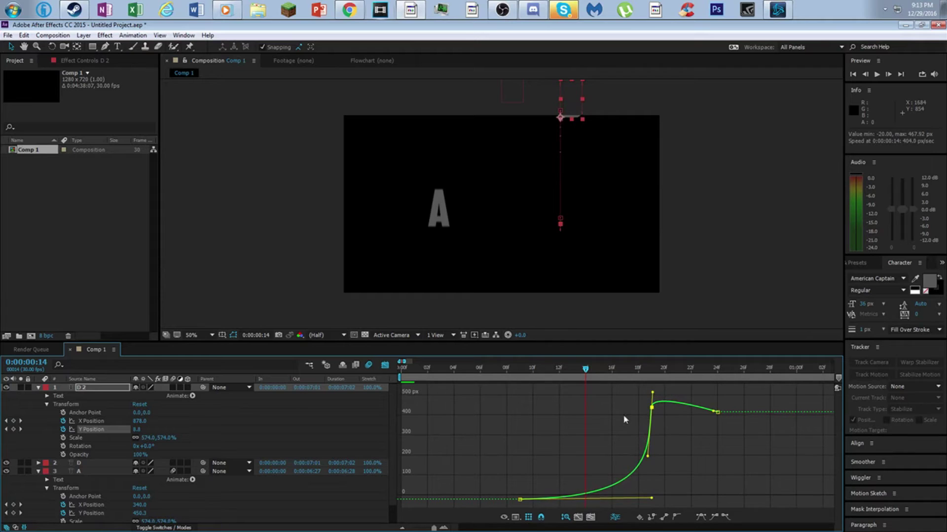
# Refine D 2's drop curve by shortening its handle, scrubbing to review the fall
pyautogui.moveTo(586, 373); pyautogui.dragTo(644, 397)
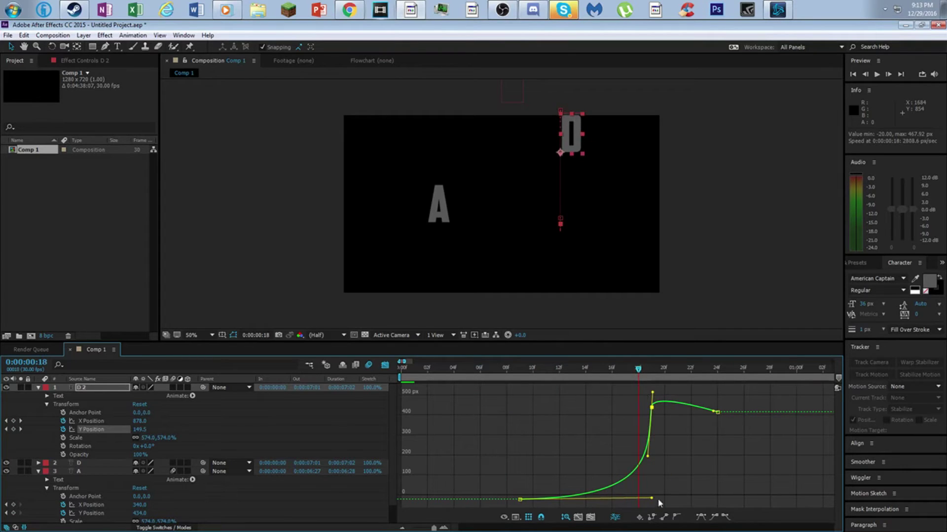
pyautogui.moveTo(652, 500); pyautogui.dragTo(620, 500)
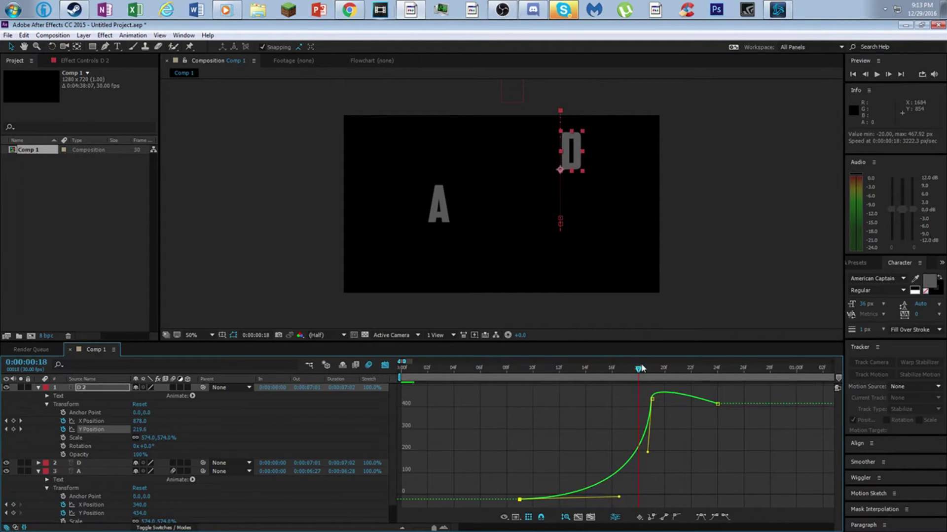
pyautogui.moveTo(641, 369)
pyautogui.mouseDown()
pyautogui.moveTo(652, 369)
pyautogui.moveTo(625, 380)
pyautogui.moveTo(645, 381)
pyautogui.mouseUp()
pyautogui.moveTo(619, 499); pyautogui.dragTo(580, 499)
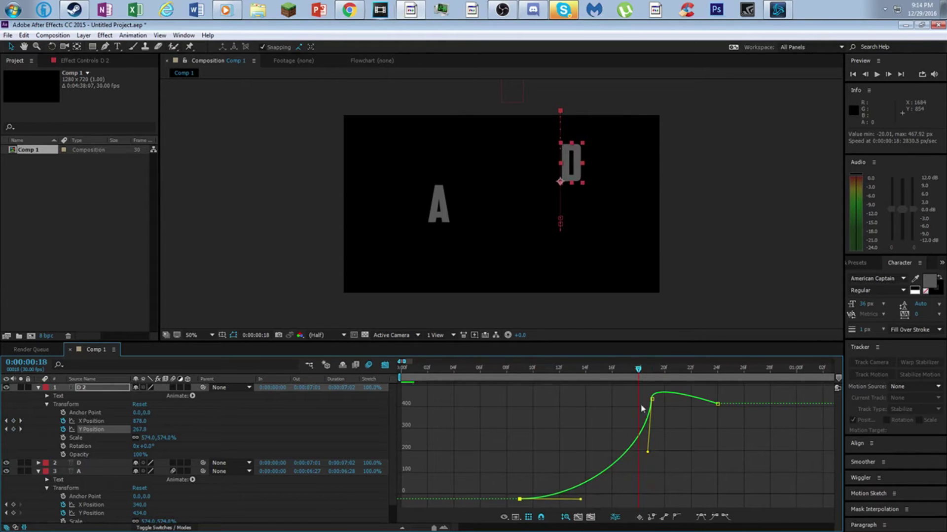
pyautogui.moveTo(637, 369); pyautogui.dragTo(664, 408)
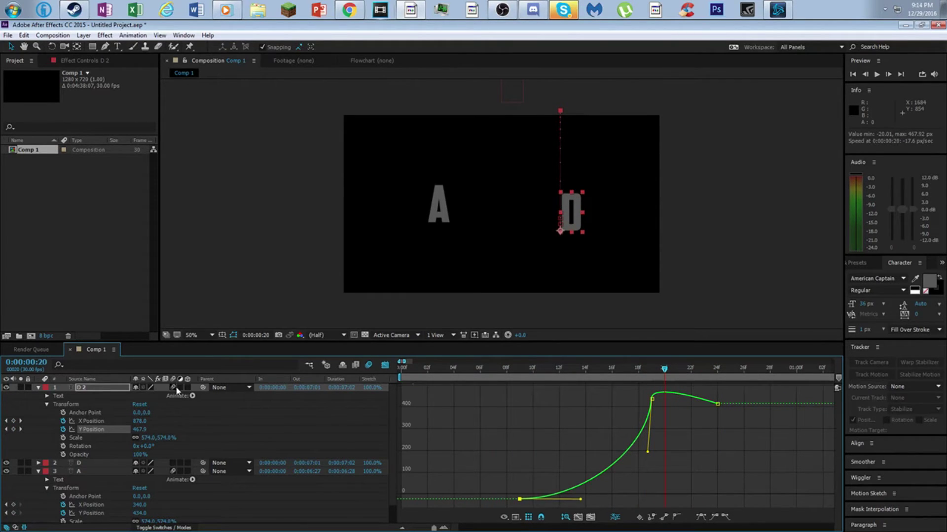
pyautogui.moveTo(664, 370); pyautogui.dragTo(585, 377)
pyautogui.click(385, 365)
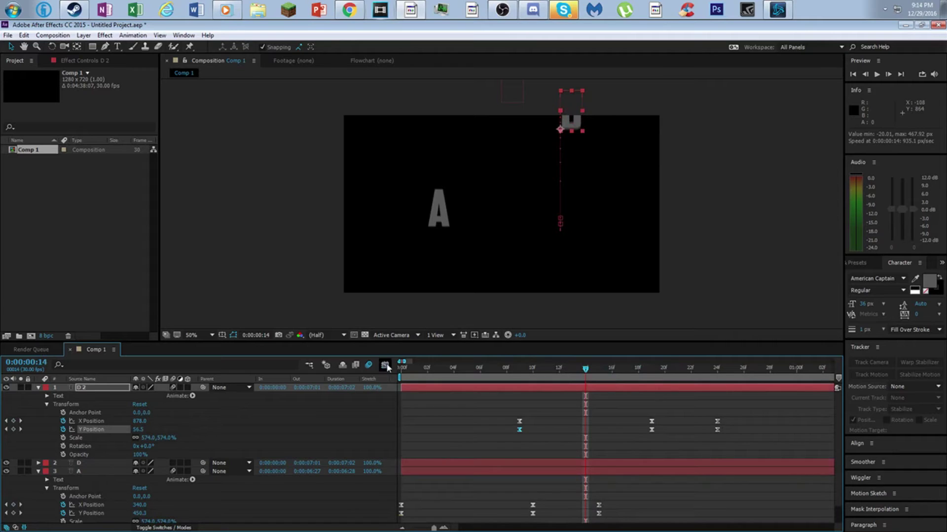
pyautogui.press('space')
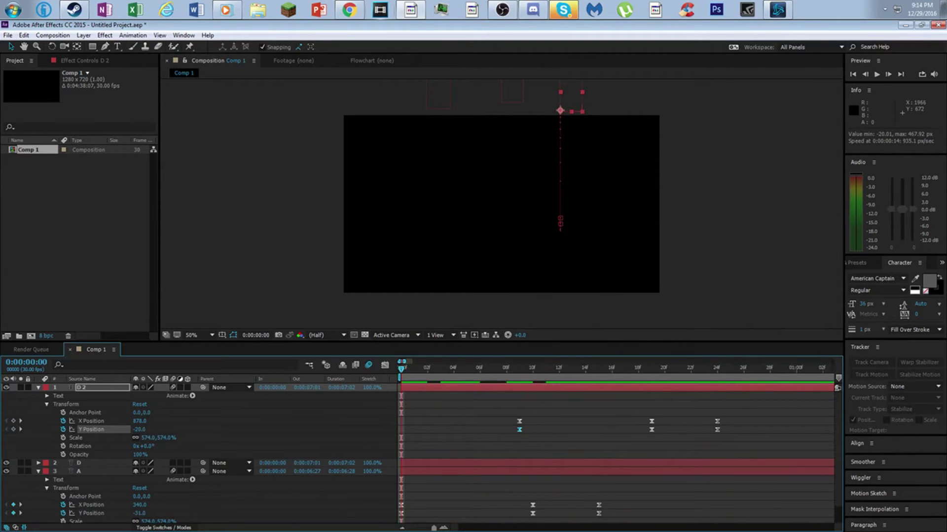
pyautogui.click(876, 74)
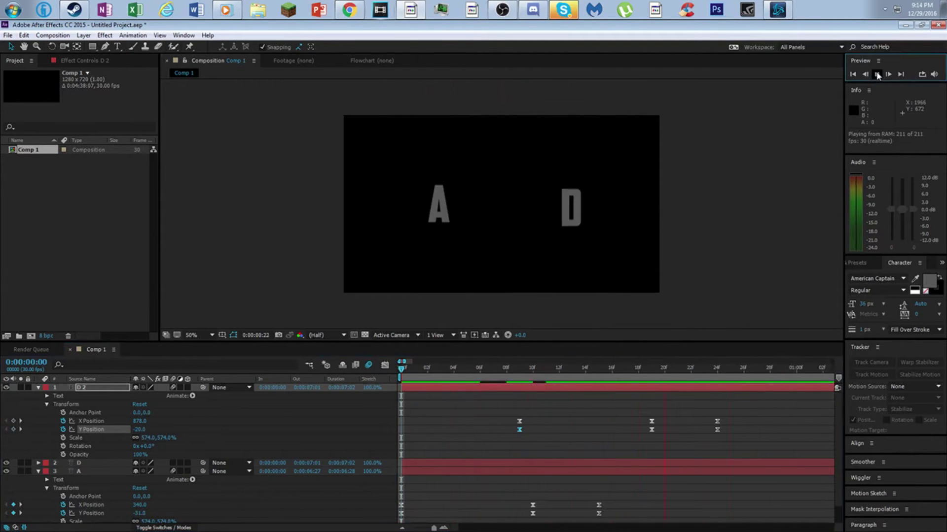
pyautogui.moveTo(733, 375); pyautogui.dragTo(641, 412)
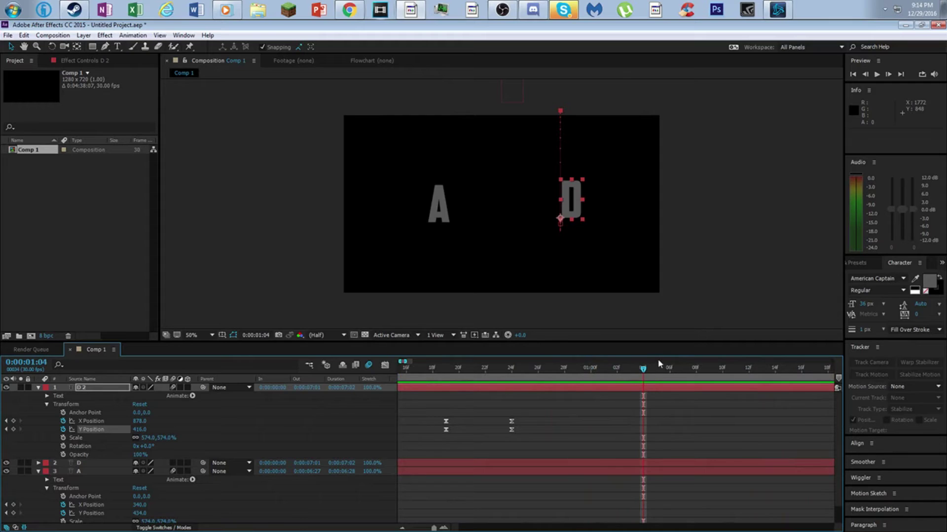
pyautogui.moveTo(644, 371); pyautogui.dragTo(787, 362)
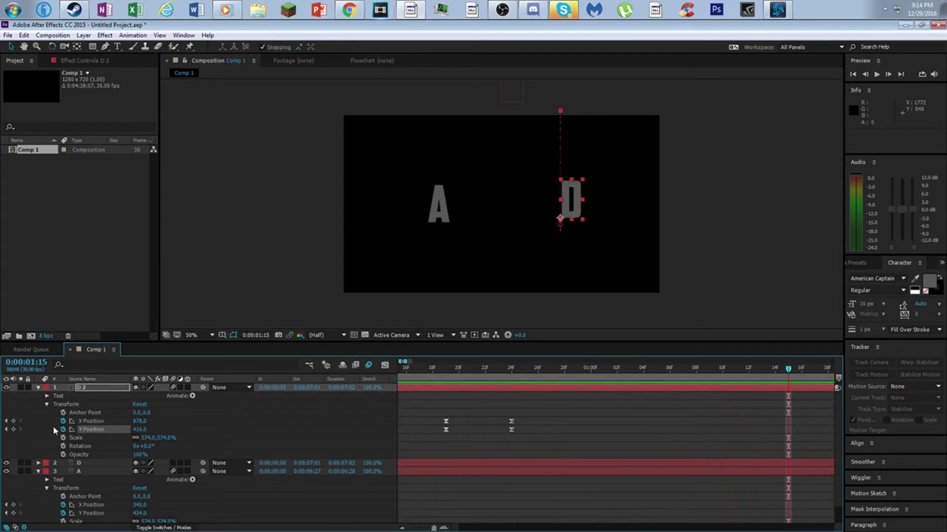
# Add X Position and Rotation keyframes for D 2 at 0:00:01:15
pyautogui.click(14, 421)
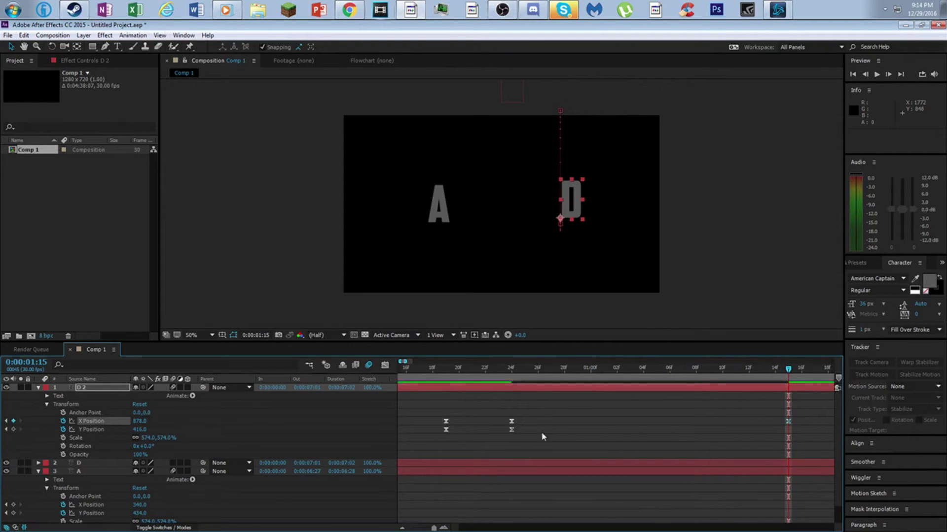
pyautogui.click(63, 446)
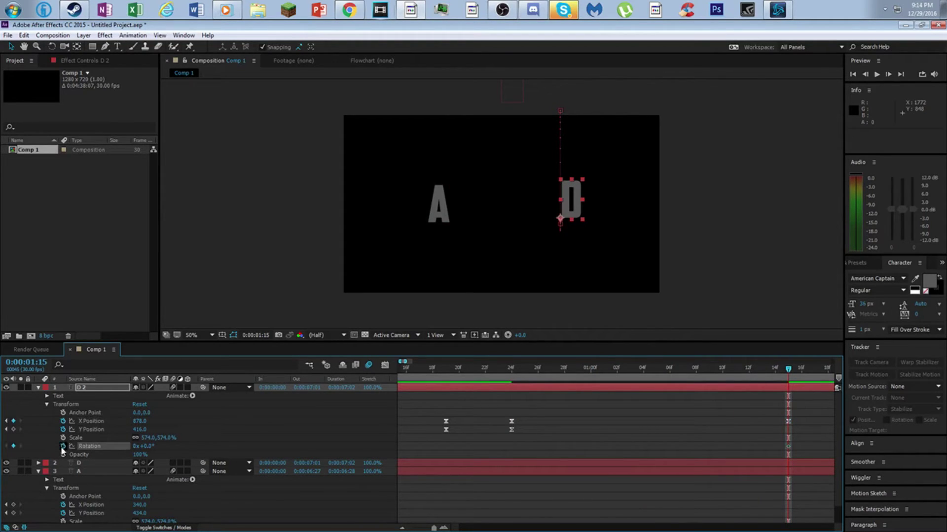
pyautogui.moveTo(787, 369); pyautogui.dragTo(834, 374)
pyautogui.moveTo(544, 423); pyautogui.dragTo(533, 427)
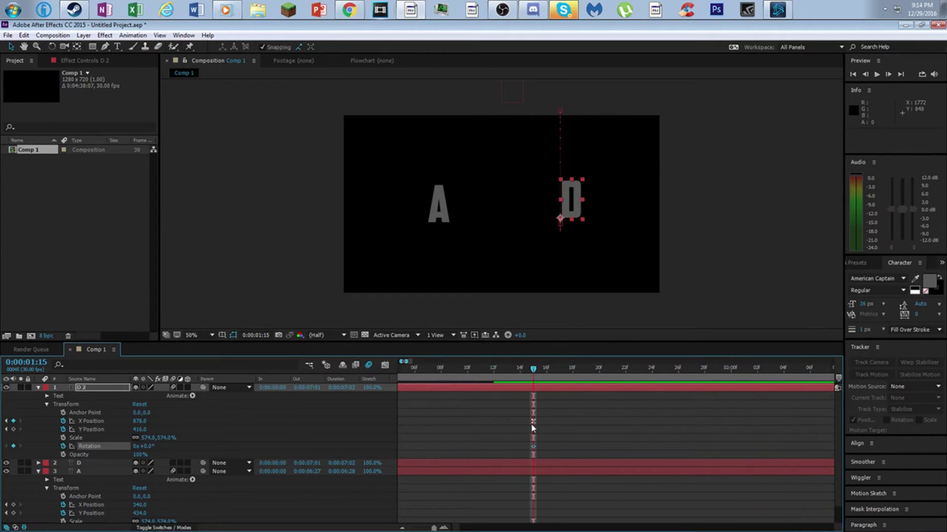
# At 0:00:01:27, slide D 2 to X 693 and rotate it to -11°
pyautogui.click(888, 74)
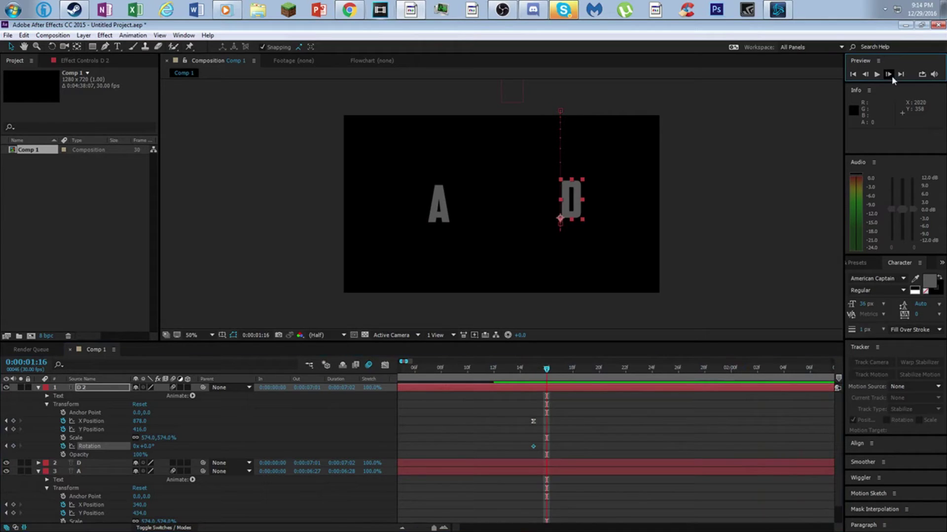
pyautogui.click(889, 74)
pyautogui.click(888, 74)
pyautogui.click(888, 75)
pyautogui.click(891, 76)
pyautogui.click(891, 76)
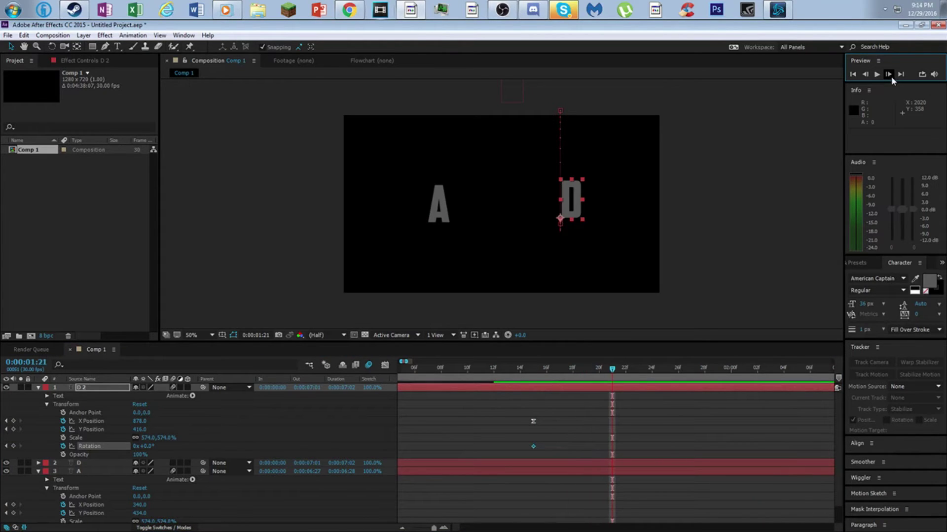
pyautogui.click(891, 76)
pyautogui.click(892, 76)
pyautogui.click(891, 76)
pyautogui.click(892, 76)
pyautogui.click(887, 77)
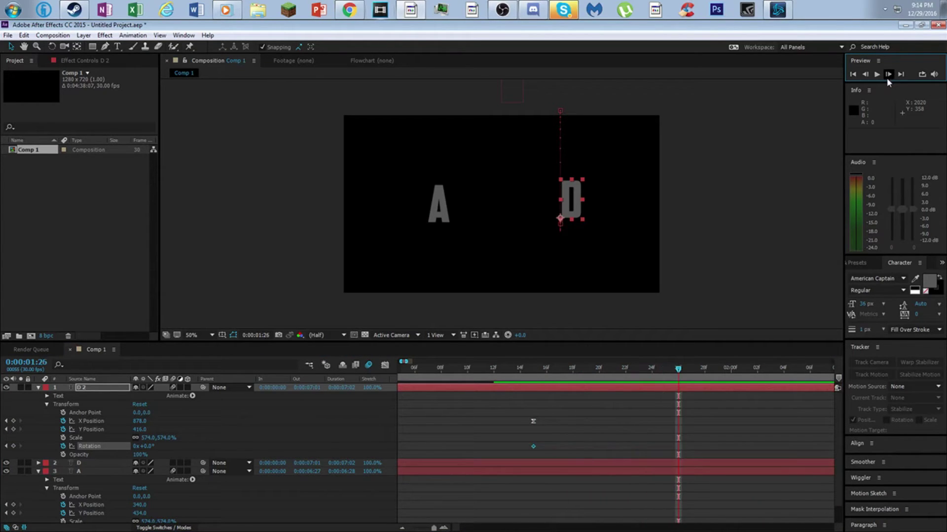
pyautogui.click(886, 78)
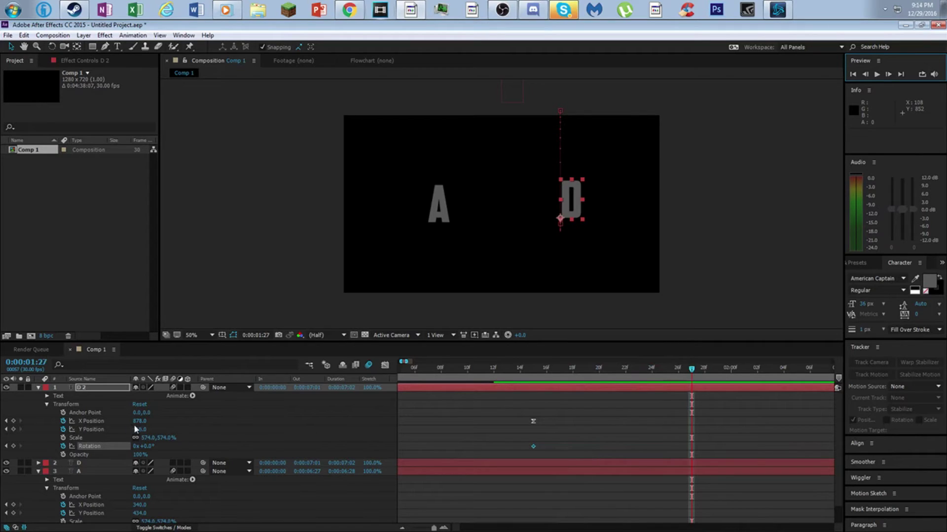
pyautogui.moveTo(139, 425); pyautogui.dragTo(62, 428)
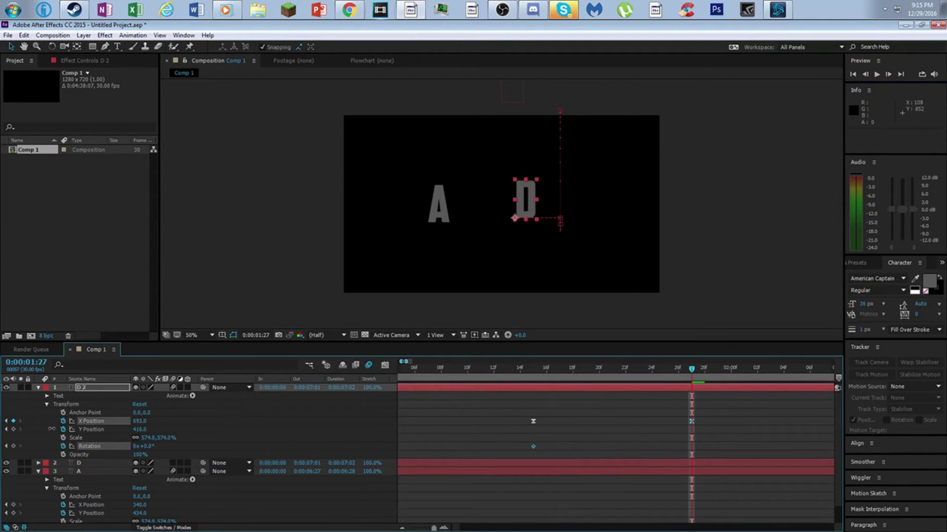
pyautogui.moveTo(139, 447); pyautogui.dragTo(123, 447)
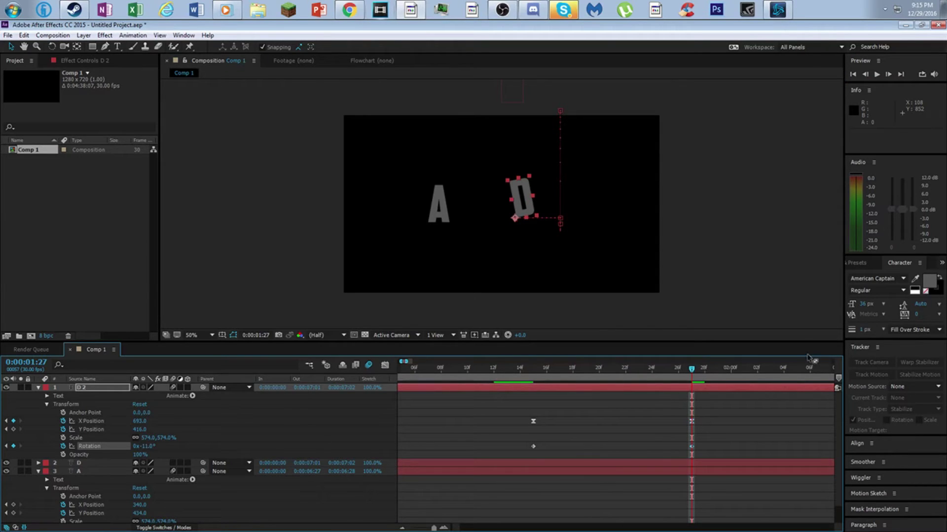
pyautogui.moveTo(693, 370); pyautogui.dragTo(533, 421)
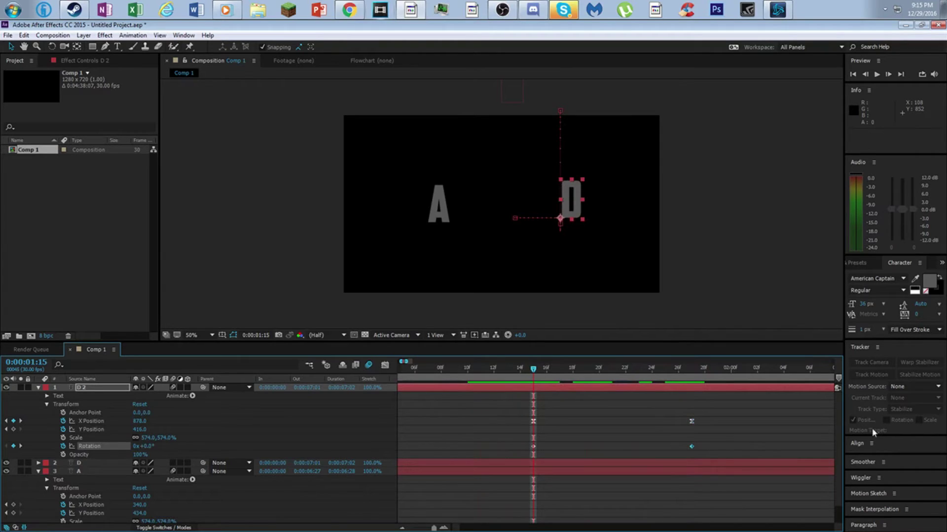
# Key the A's X Position and Rotation at 1:15, then set X 568 and 11° at 1:27
pyautogui.scroll(-1, 841, 425)
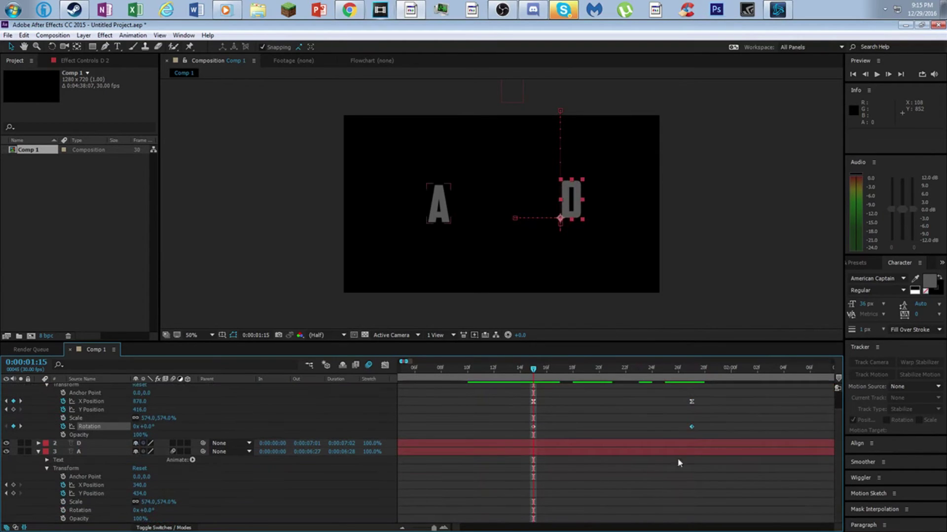
pyautogui.click(537, 453)
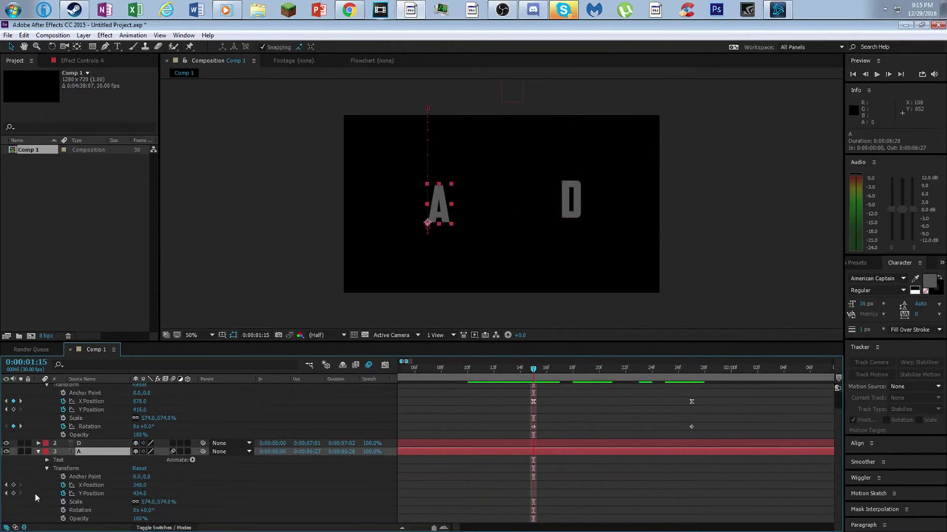
pyautogui.click(13, 485)
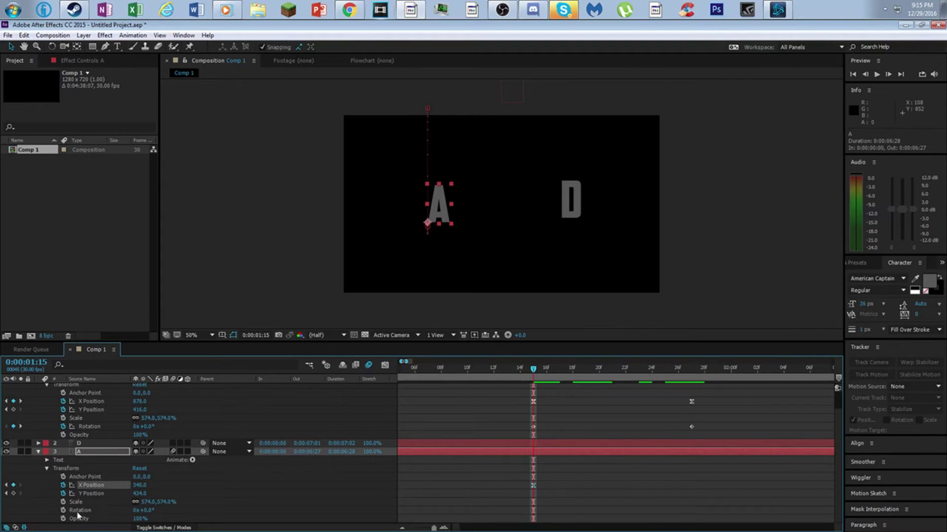
pyautogui.click(63, 510)
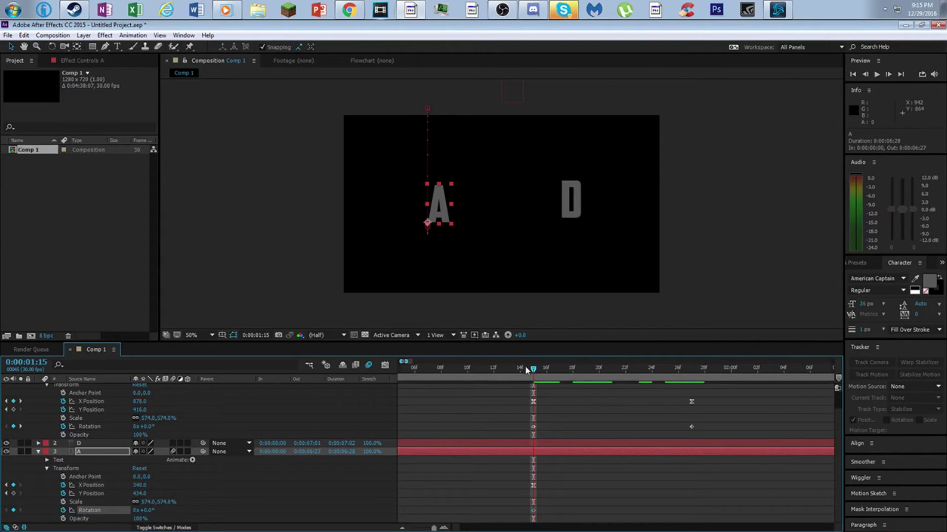
pyautogui.moveTo(526, 370); pyautogui.dragTo(691, 380)
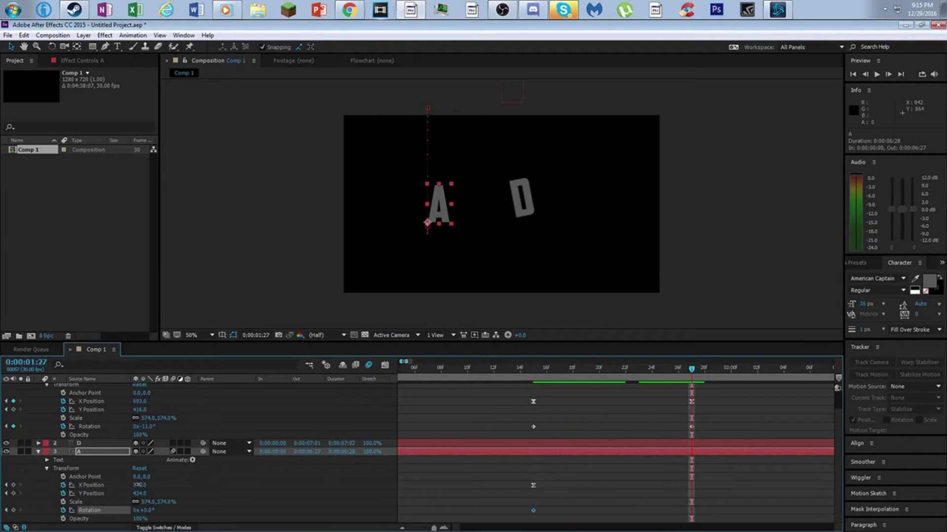
pyautogui.moveTo(138, 485); pyautogui.dragTo(247, 470)
pyautogui.moveTo(143, 515)
pyautogui.mouseDown()
pyautogui.moveTo(162, 513)
pyautogui.moveTo(149, 509)
pyautogui.mouseUp()
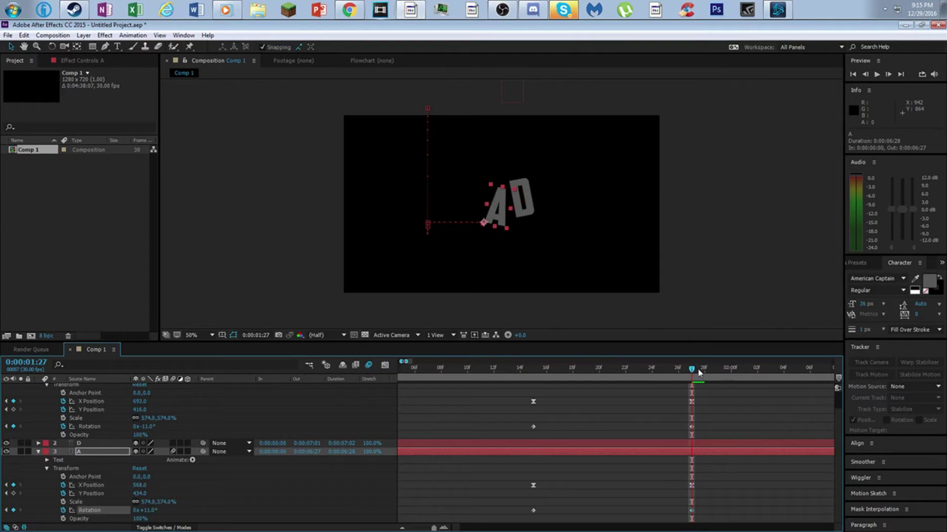
pyautogui.press('space')
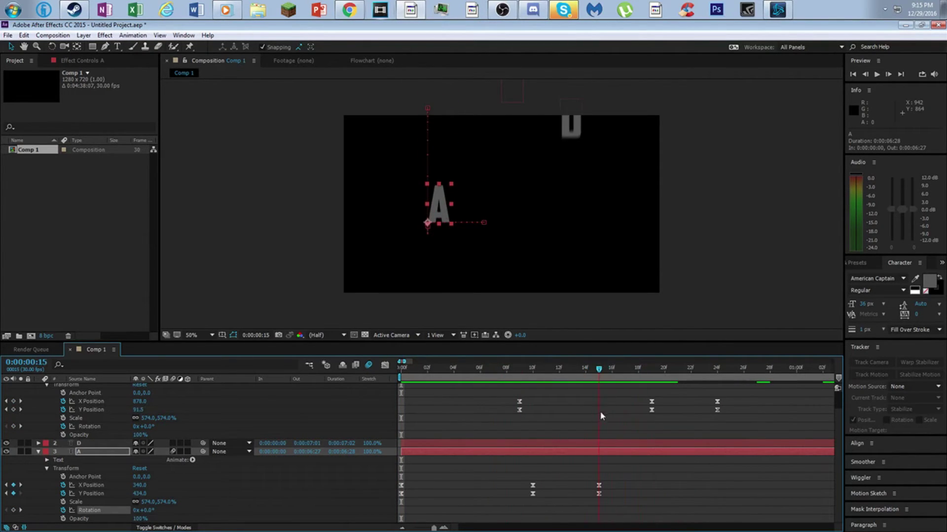
# Set the A's Y Position to 406, preview the collision, and return to 0:00:01:15
pyautogui.moveTo(140, 494); pyautogui.dragTo(133, 500)
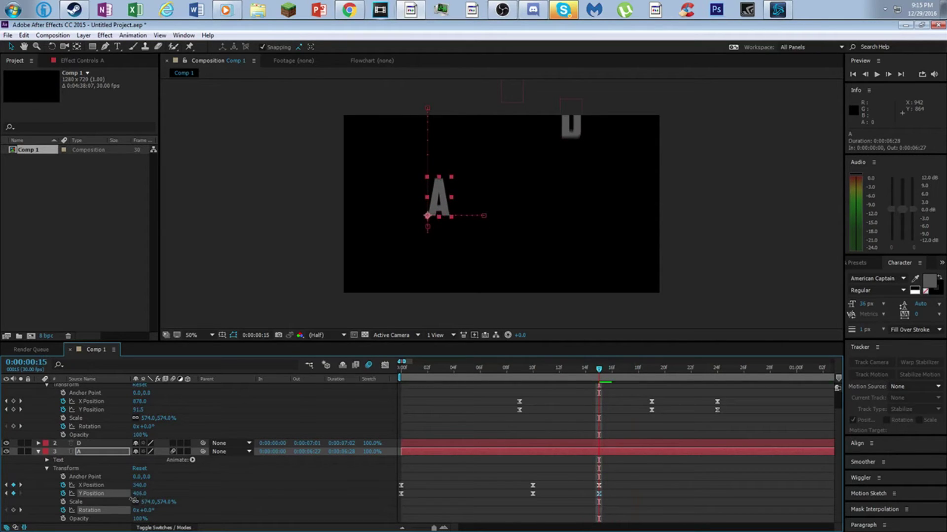
pyautogui.moveTo(603, 371); pyautogui.dragTo(695, 410)
pyautogui.press('space')
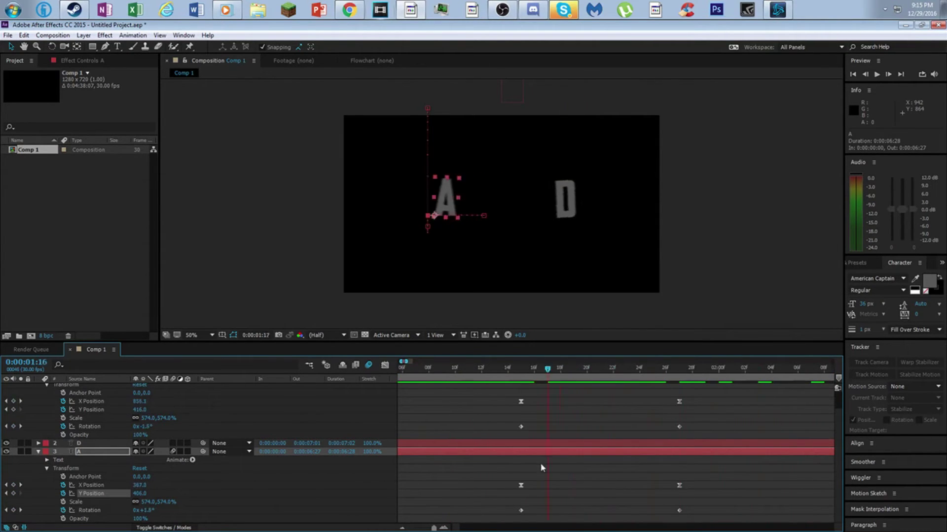
pyautogui.moveTo(679, 444); pyautogui.dragTo(749, 528)
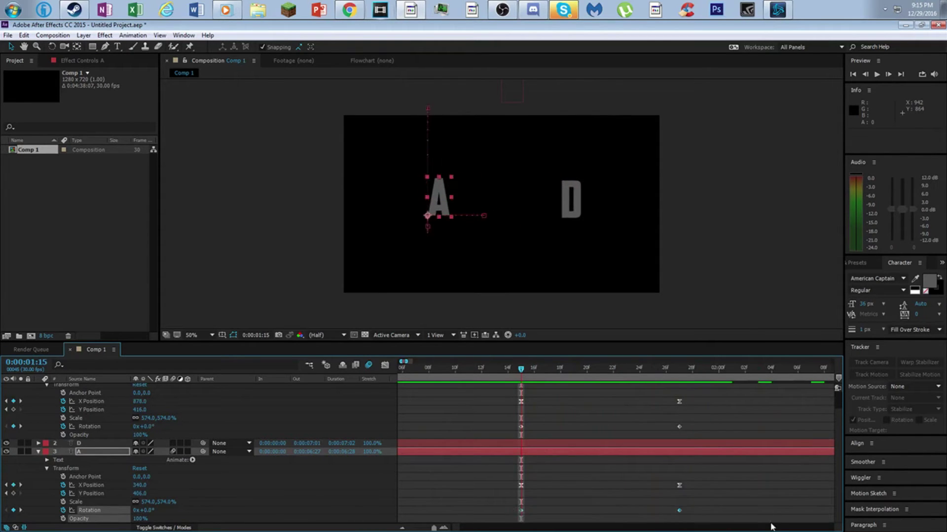
# Apply Easy Ease to the slide and rotation keyframes of both the A and D 2
pyautogui.rightClick(679, 512)
pyautogui.moveTo(720, 503)
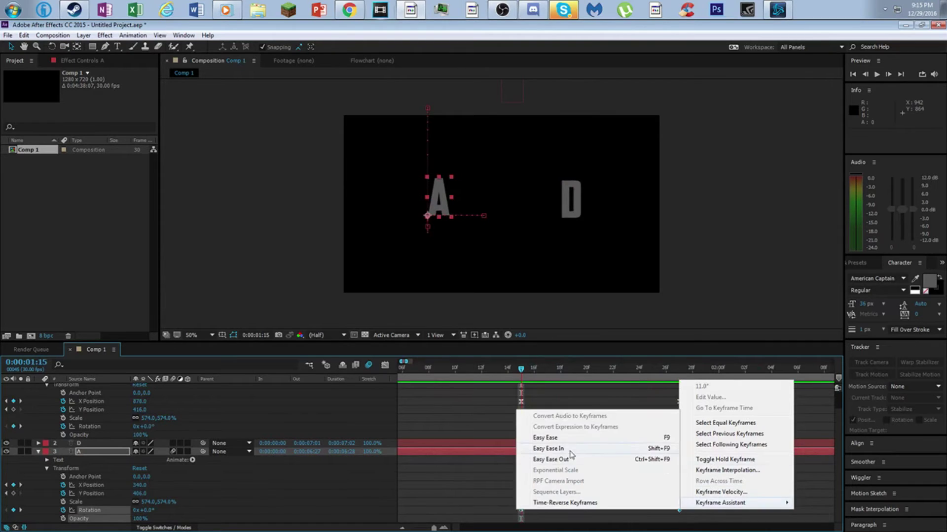
pyautogui.click(543, 437)
pyautogui.moveTo(698, 423); pyautogui.dragTo(513, 438)
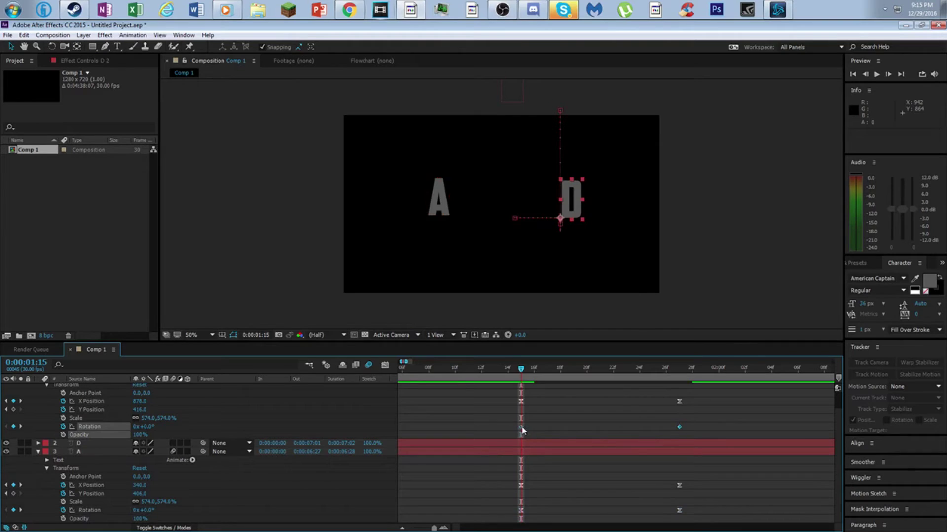
pyautogui.rightClick(523, 430)
pyautogui.moveTo(541, 428)
pyautogui.click(648, 431)
pyautogui.click(523, 494)
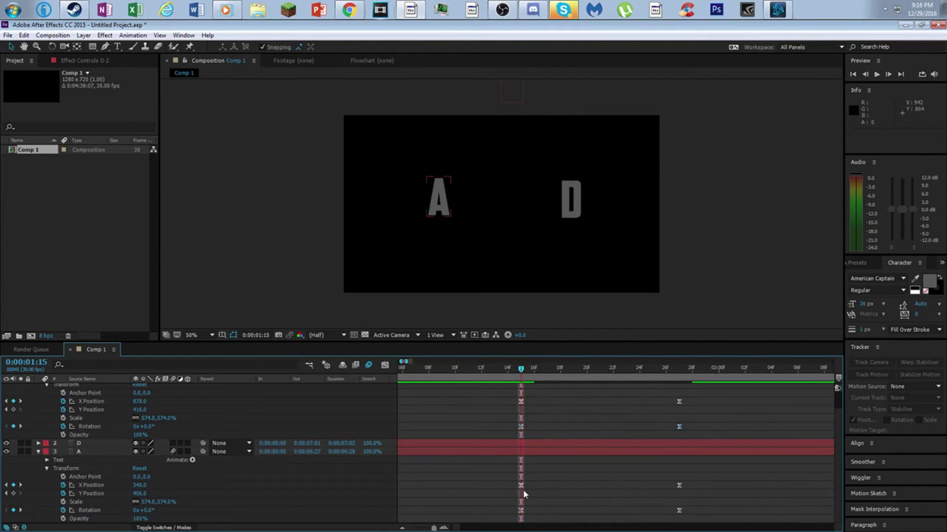
pyautogui.click(521, 487)
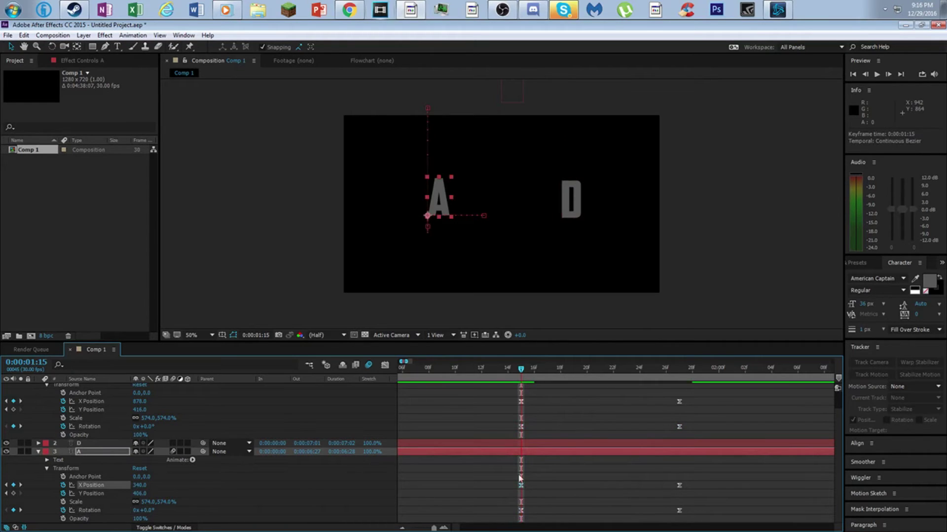
# Show the A's X Position value curve and step through its slide frame by frame
pyautogui.click(385, 366)
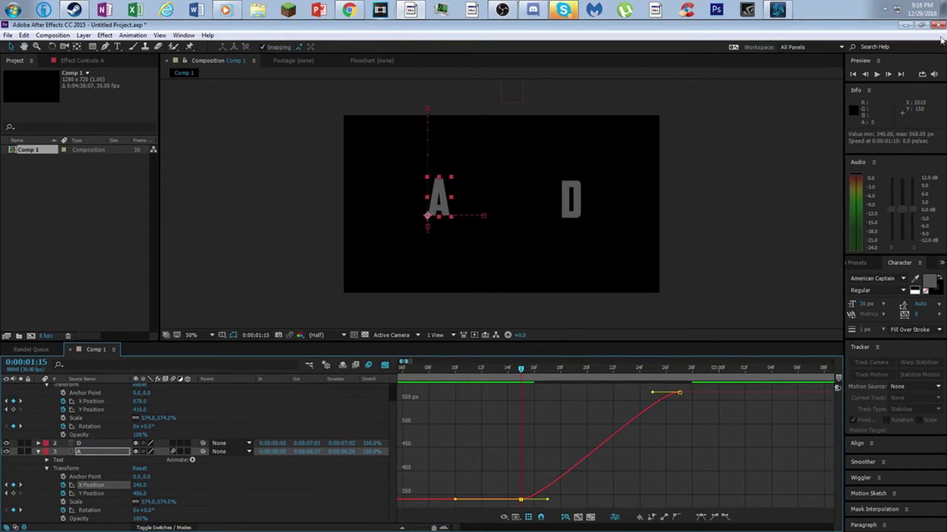
pyautogui.click(876, 74)
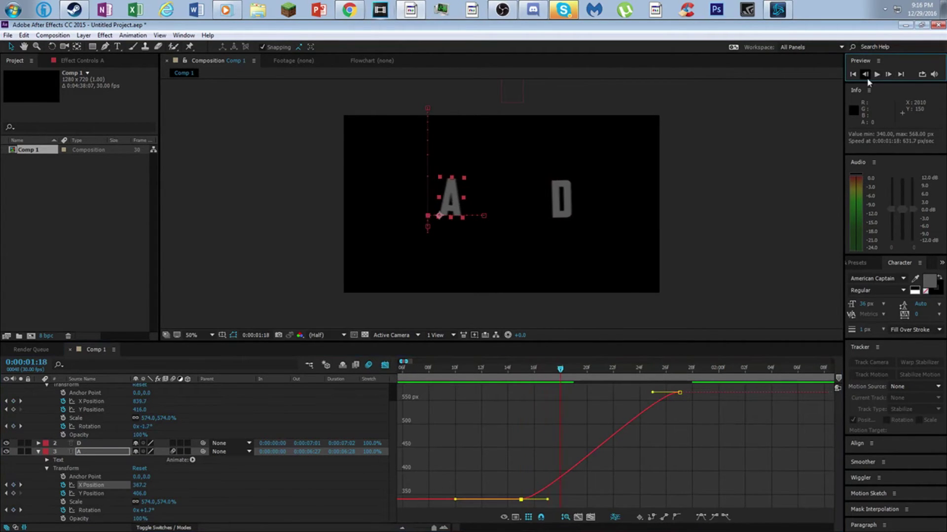
pyautogui.click(865, 77)
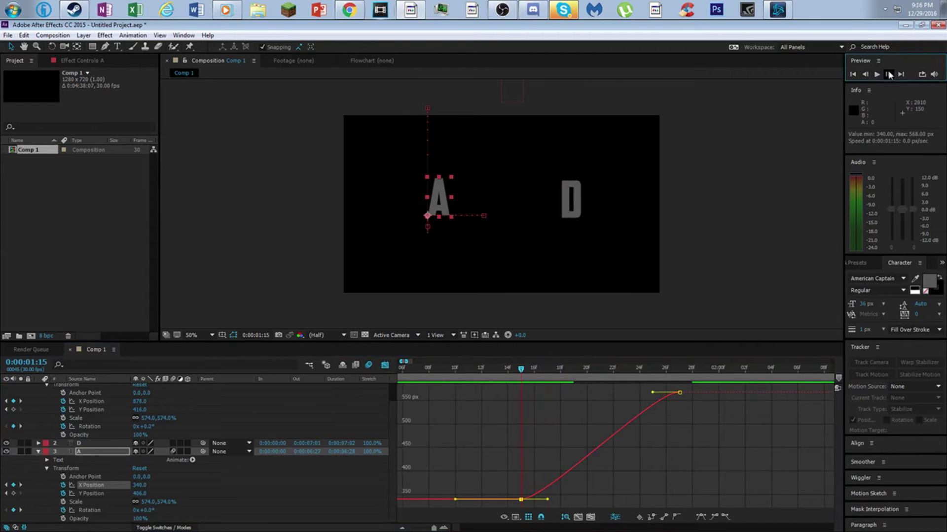
pyautogui.click(890, 74)
pyautogui.click(890, 74)
pyautogui.click(889, 73)
pyautogui.click(889, 74)
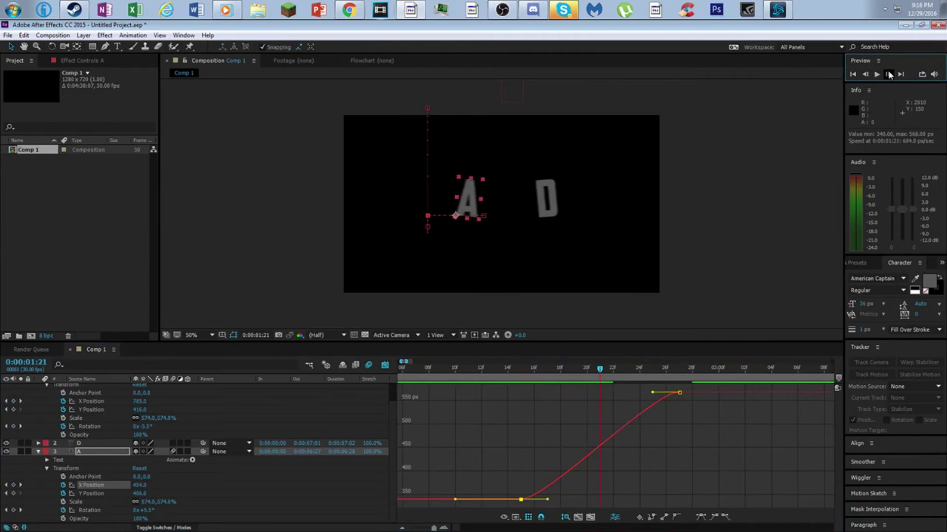
pyautogui.click(890, 74)
pyautogui.click(889, 74)
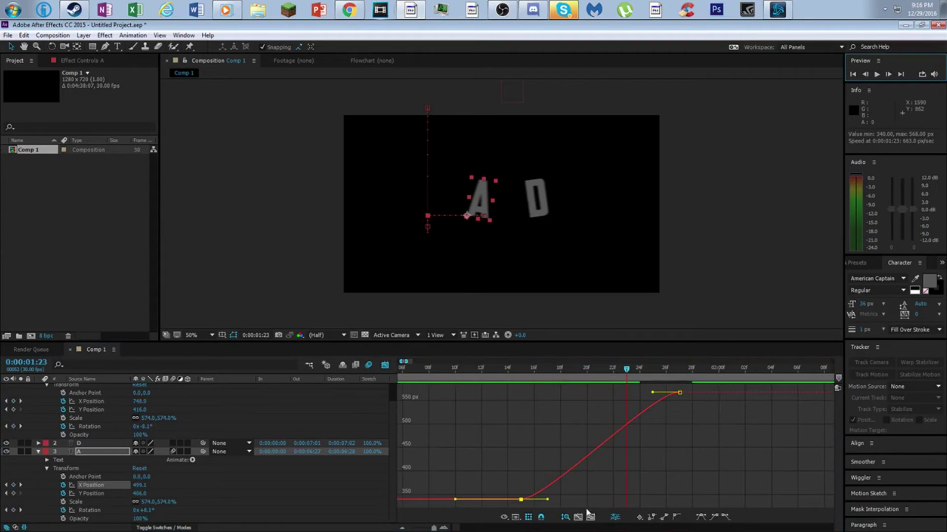
# Make the A's X slide start slowly and accelerate sharply into the impact at 568
pyautogui.moveTo(548, 501); pyautogui.dragTo(680, 497)
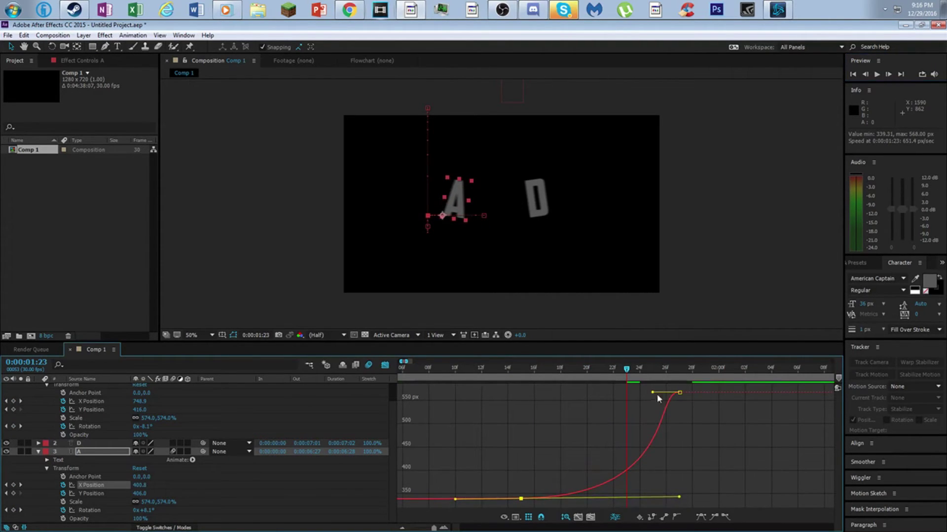
pyautogui.moveTo(653, 393); pyautogui.dragTo(726, 469)
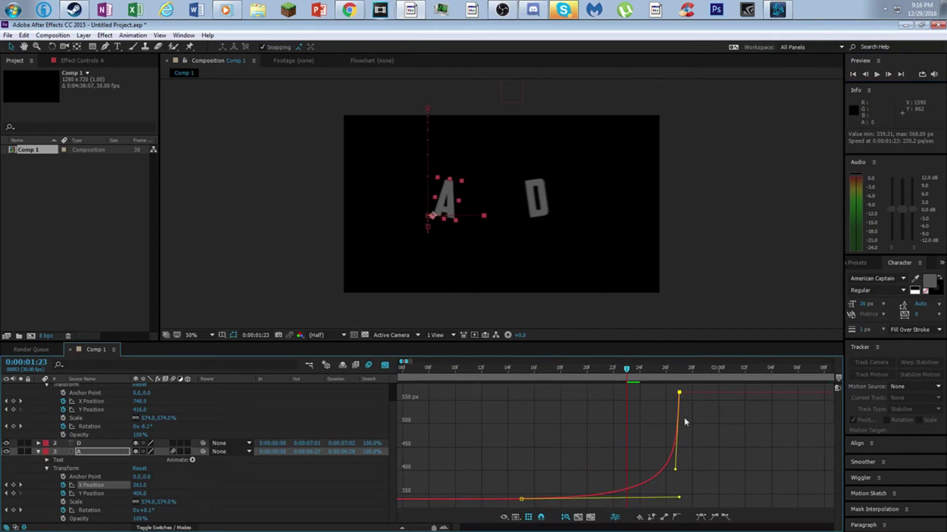
pyautogui.moveTo(636, 375); pyautogui.dragTo(663, 417)
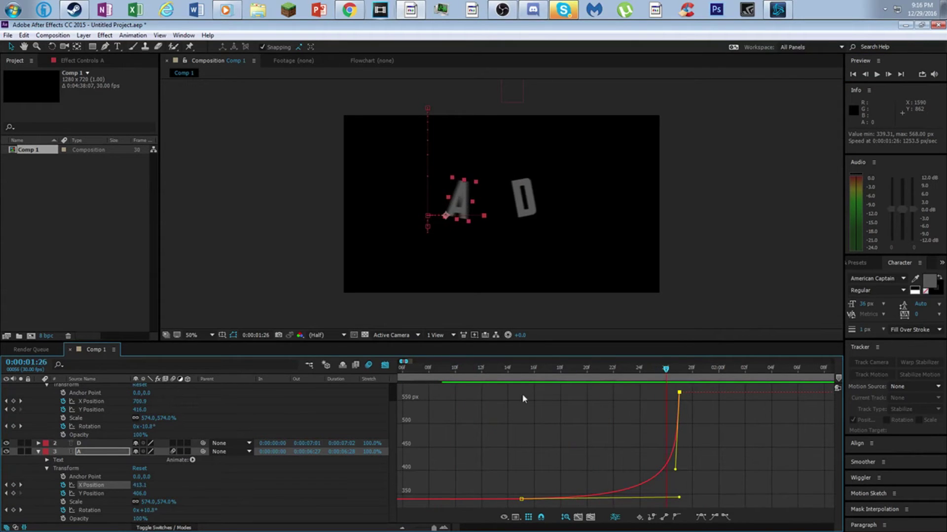
pyautogui.click(388, 365)
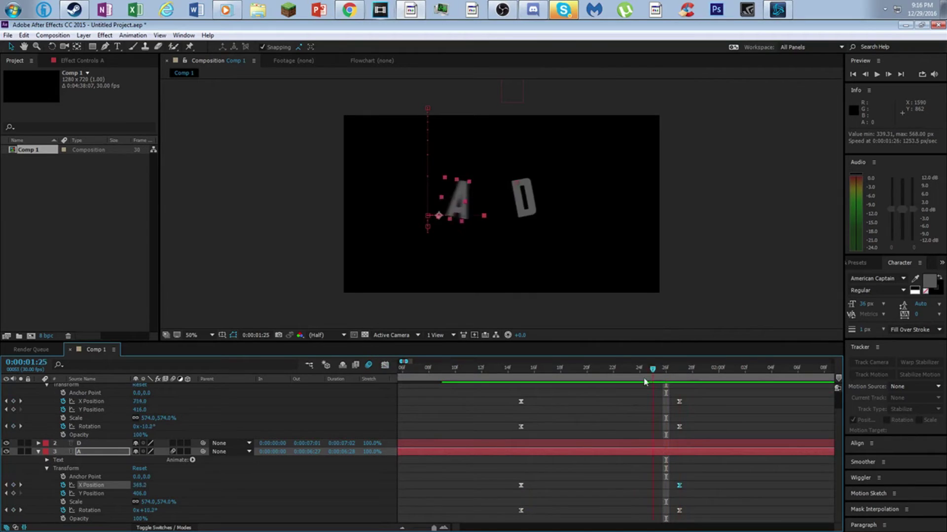
pyautogui.press('j')
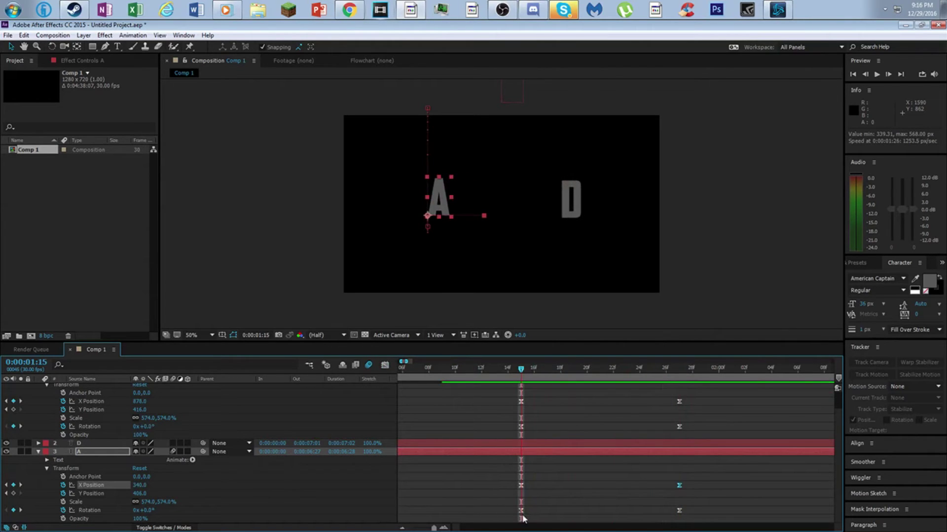
# Show the A's Rotation value curve and step through the first frames of its tilt
pyautogui.click(521, 511)
pyautogui.click(385, 365)
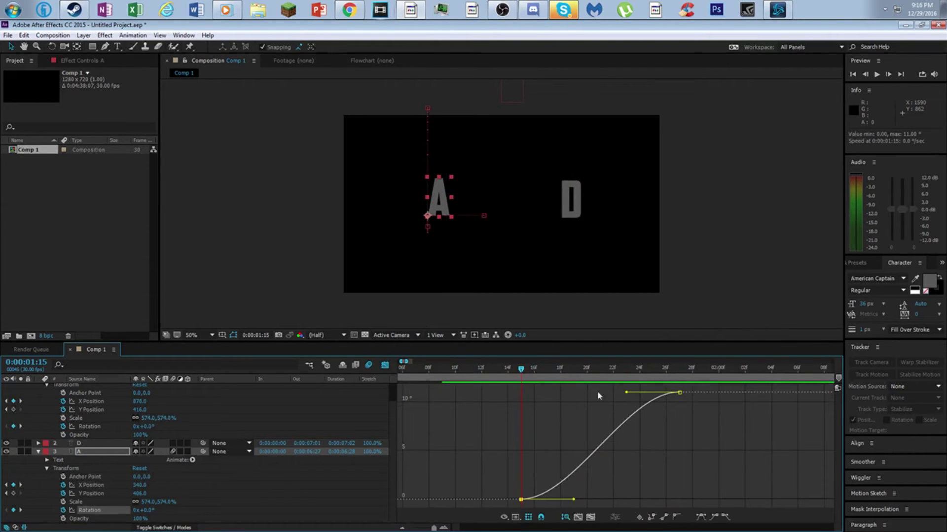
pyautogui.click(887, 77)
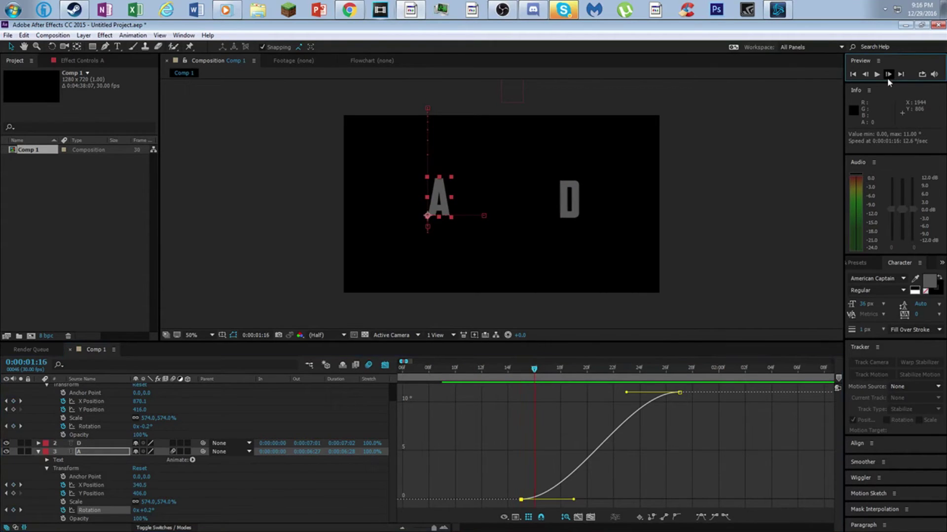
pyautogui.click(887, 78)
pyautogui.click(887, 77)
pyautogui.click(888, 77)
pyautogui.click(888, 77)
pyautogui.click(888, 77)
pyautogui.click(887, 78)
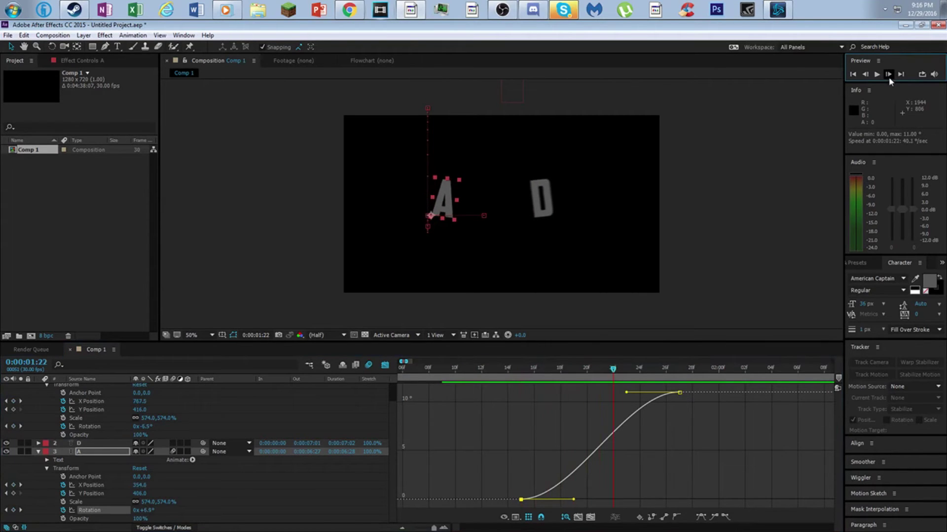
pyautogui.click(888, 77)
pyautogui.click(865, 77)
# Ease the A's rotation in slowly and make it rise sharply into the 11° tilt
pyautogui.moveTo(575, 500); pyautogui.dragTo(678, 499)
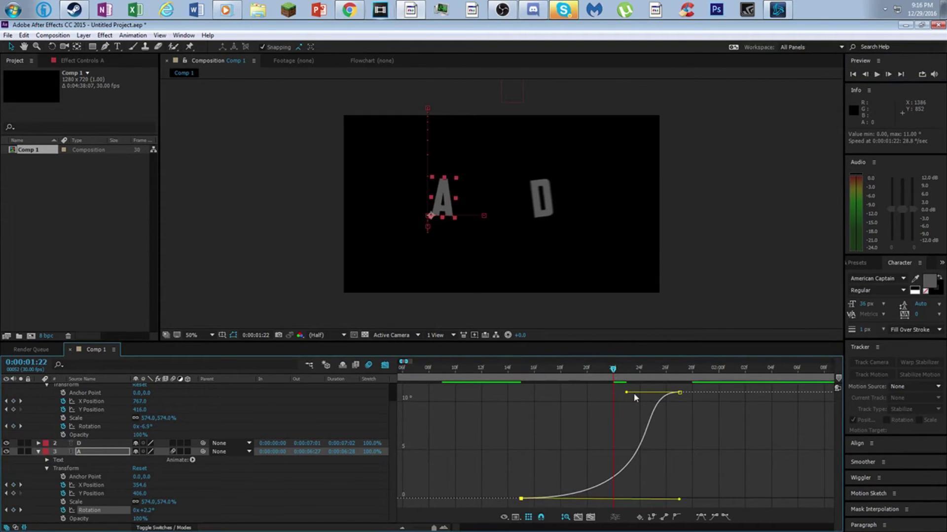
pyautogui.moveTo(625, 394); pyautogui.dragTo(737, 463)
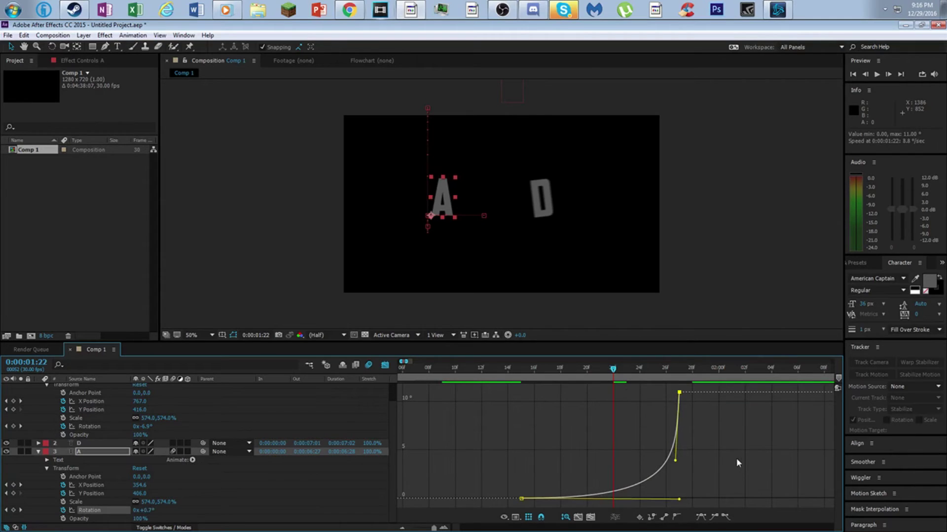
pyautogui.moveTo(617, 368); pyautogui.dragTo(587, 369)
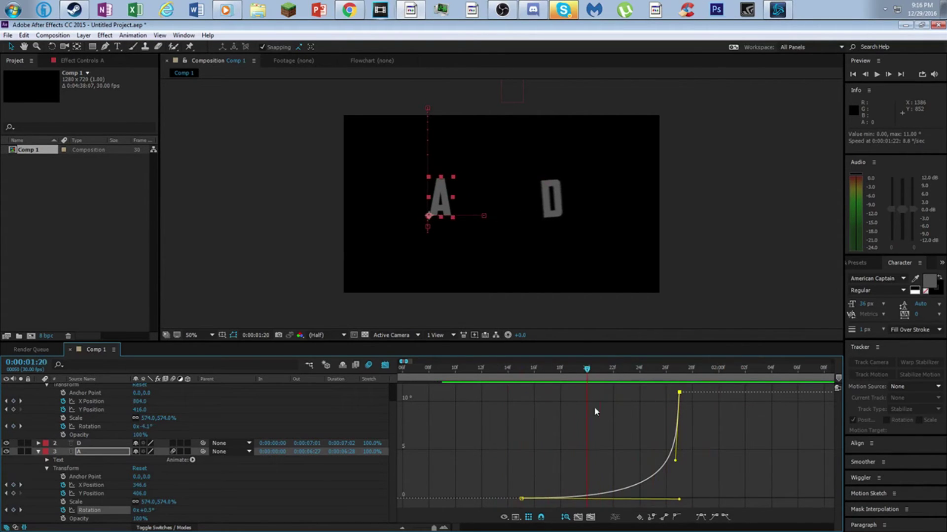
pyautogui.click(385, 365)
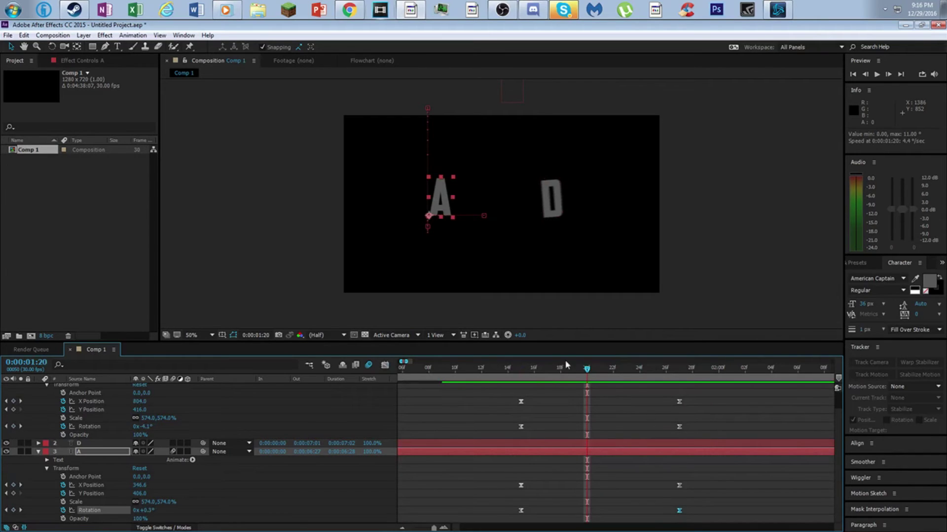
# Make D 2's rotation start slowly and snap sharply to -11° at the end
pyautogui.moveTo(586, 369); pyautogui.dragTo(520, 369)
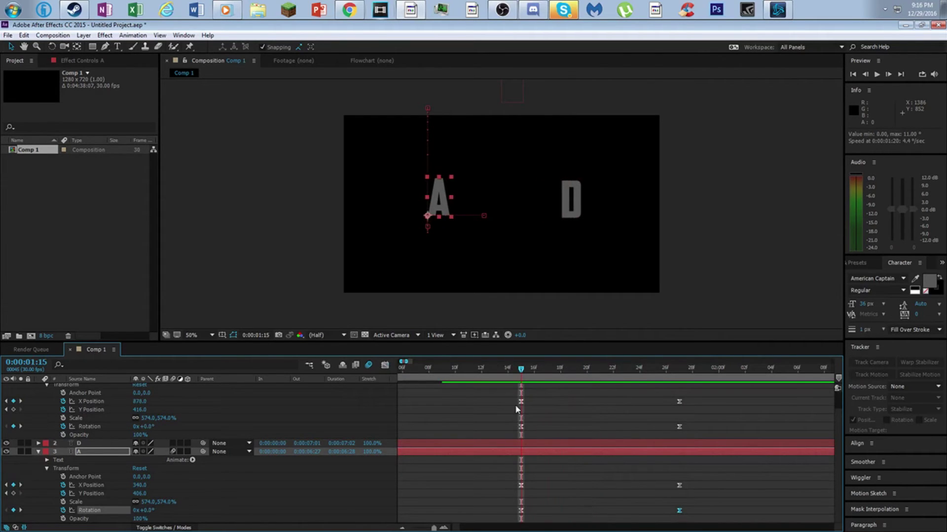
pyautogui.click(521, 427)
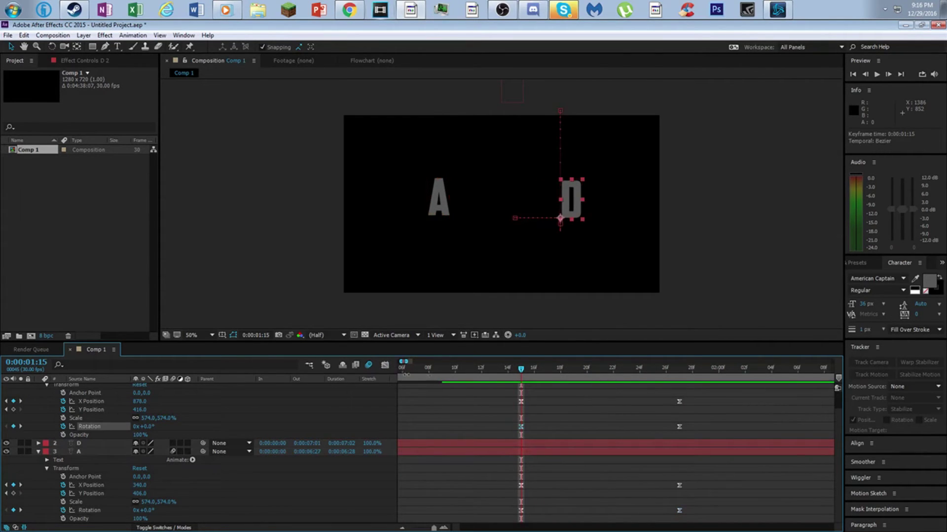
pyautogui.click(386, 367)
pyautogui.press('space')
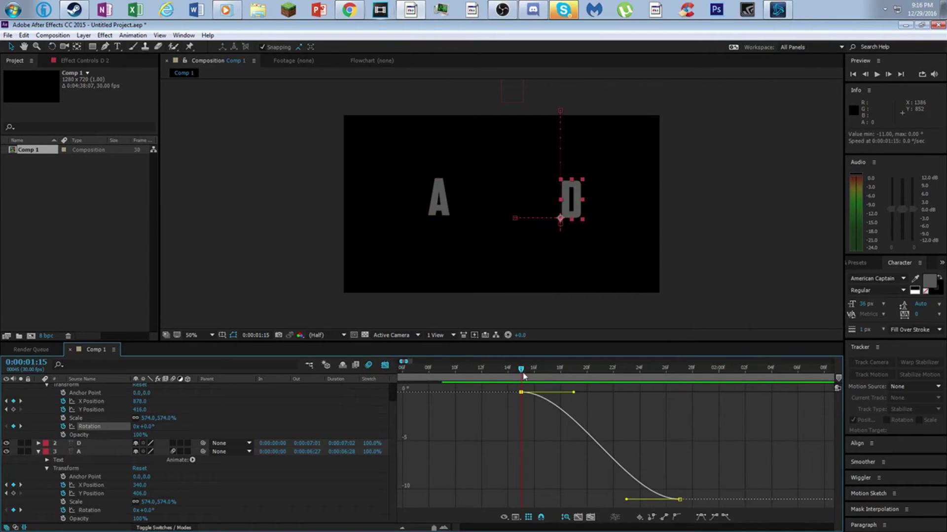
pyautogui.moveTo(573, 392); pyautogui.dragTo(680, 392)
pyautogui.moveTo(626, 500); pyautogui.dragTo(731, 450)
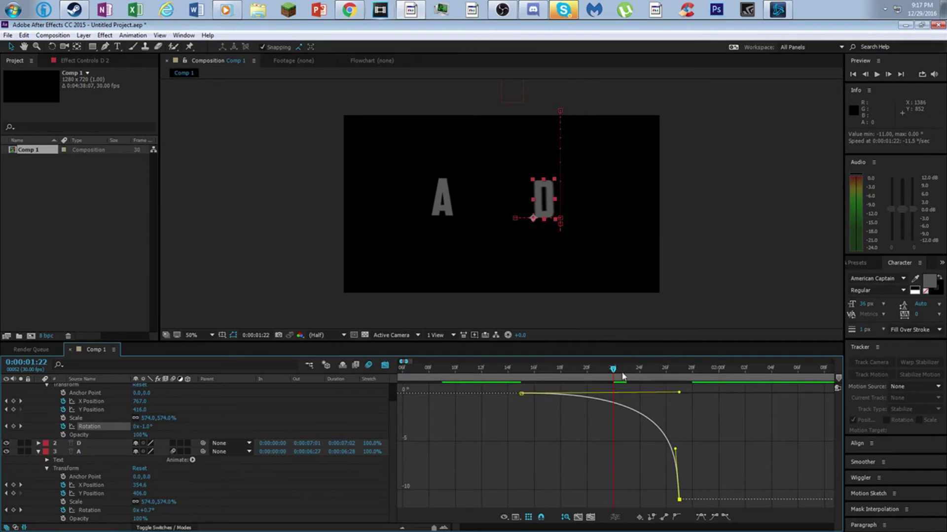
pyautogui.press('space')
# Give D 2's X Position slide a slow start and abrupt finish, then preview the collision
pyautogui.hotkey('shift', 'F3')
pyautogui.click(519, 402)
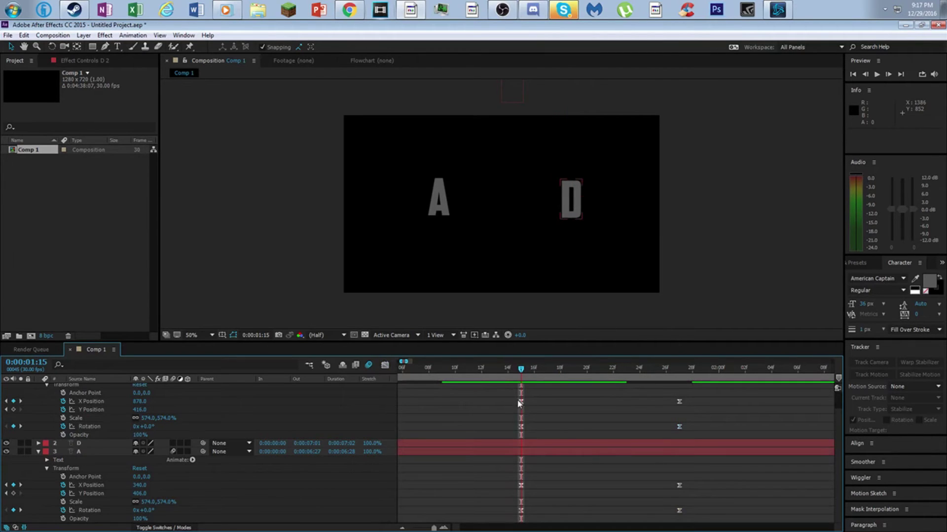
pyautogui.hotkey('shift', 'F3')
pyautogui.click(887, 74)
pyautogui.click(887, 74)
pyautogui.click(887, 74)
pyautogui.click(887, 74)
pyautogui.click(888, 74)
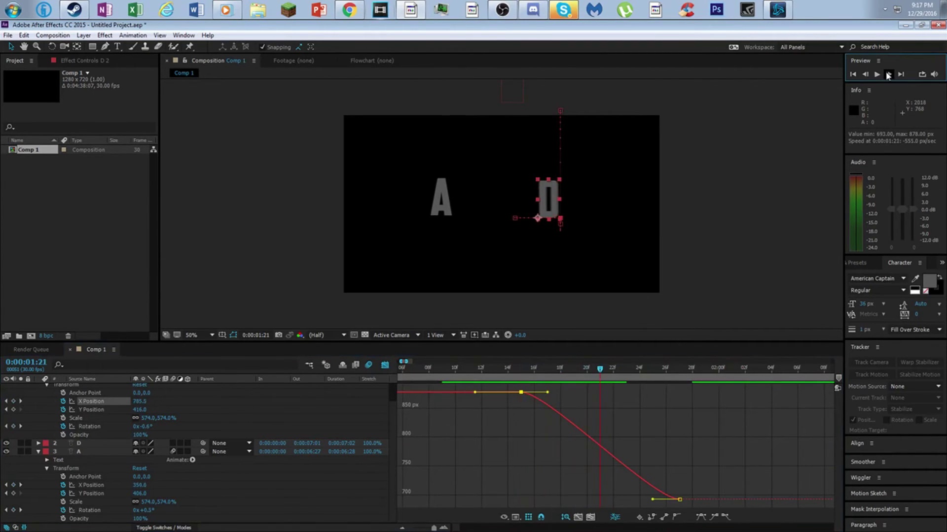
pyautogui.click(888, 74)
pyautogui.click(887, 74)
pyautogui.moveTo(547, 392); pyautogui.dragTo(679, 392)
pyautogui.moveTo(653, 499); pyautogui.dragTo(675, 471)
pyautogui.press('space')
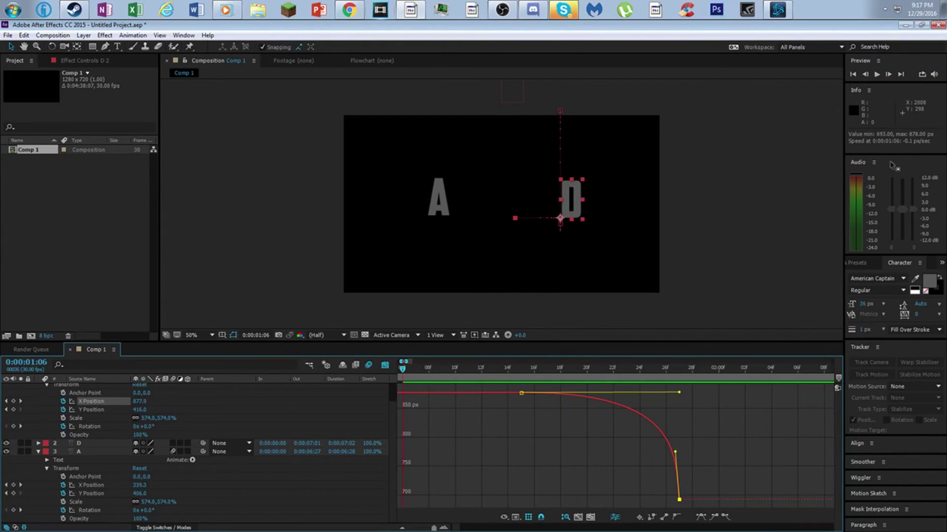
pyautogui.press('space')
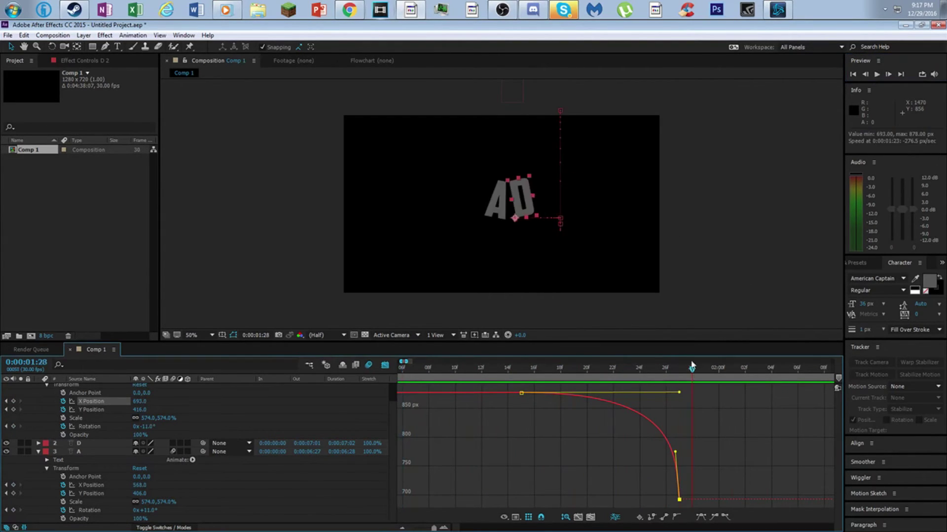
pyautogui.click(385, 365)
pyautogui.scroll(1, 678, 394)
pyautogui.click(678, 392)
# Split layers D 2, D and A at the current frame with Ctrl+Shift+D
pyautogui.click(679, 422)
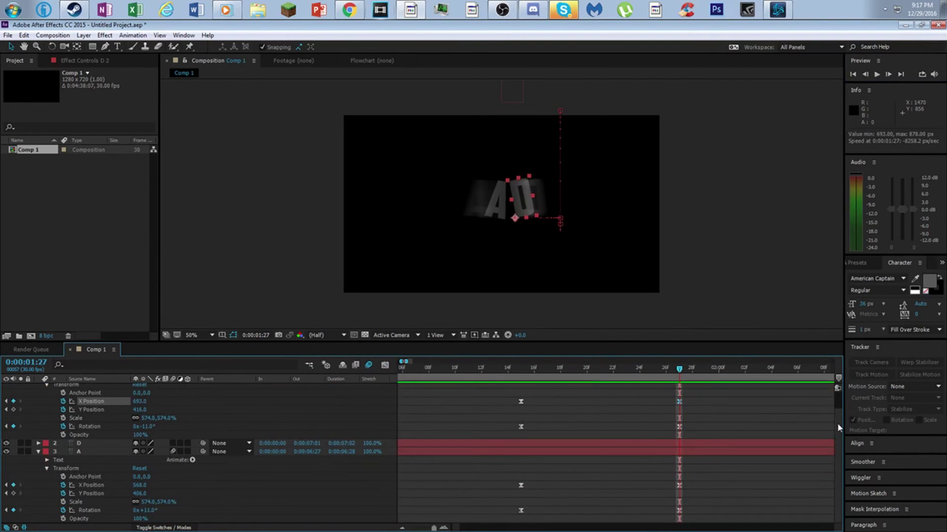
pyautogui.click(678, 396)
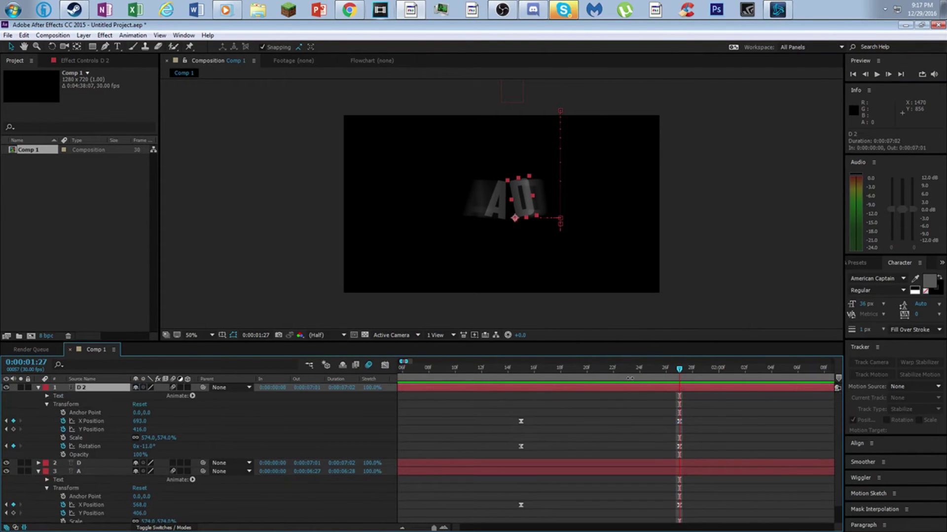
pyautogui.hotkey('ctrl', 'shift', 'd')
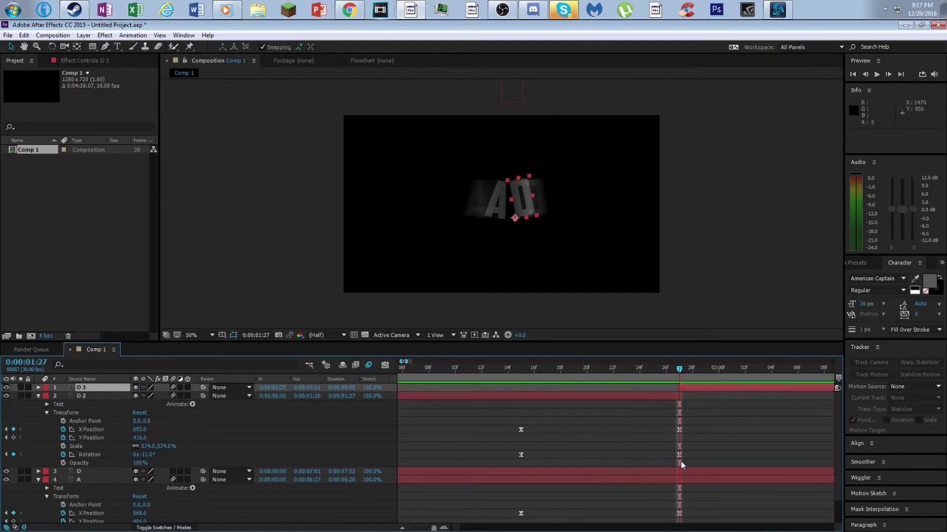
pyautogui.click(682, 472)
pyautogui.hotkey('ctrl', 'shift', 'd')
pyautogui.click(683, 492)
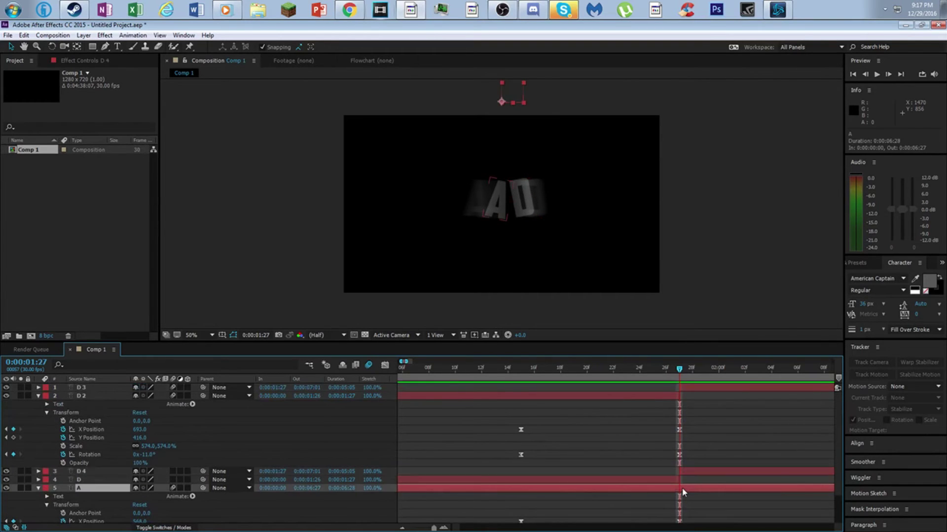
pyautogui.hotkey('ctrl', 'shift', 'd')
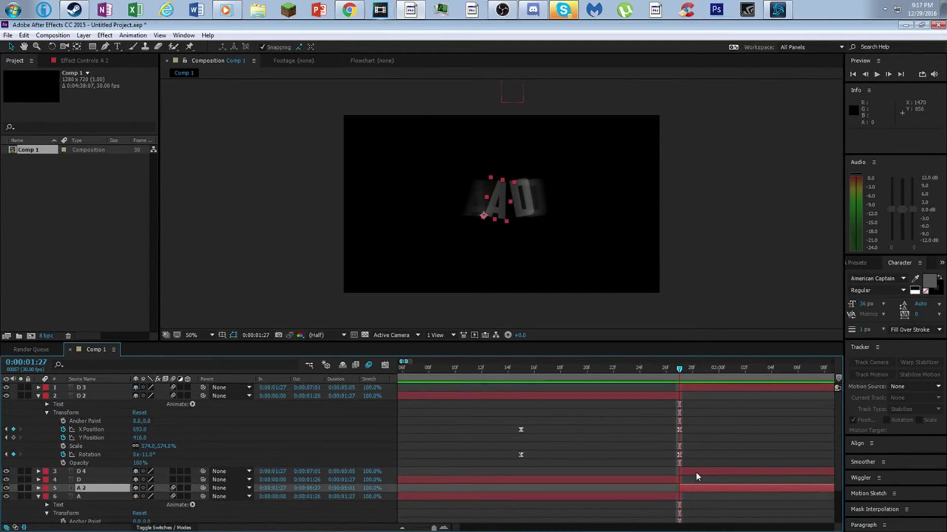
# Delete the split-off A 2, D 4 and D 3 layers, then step back to the last letter frame
pyautogui.press('Delete')
pyautogui.click(697, 471)
pyautogui.press('Delete')
pyautogui.click(698, 389)
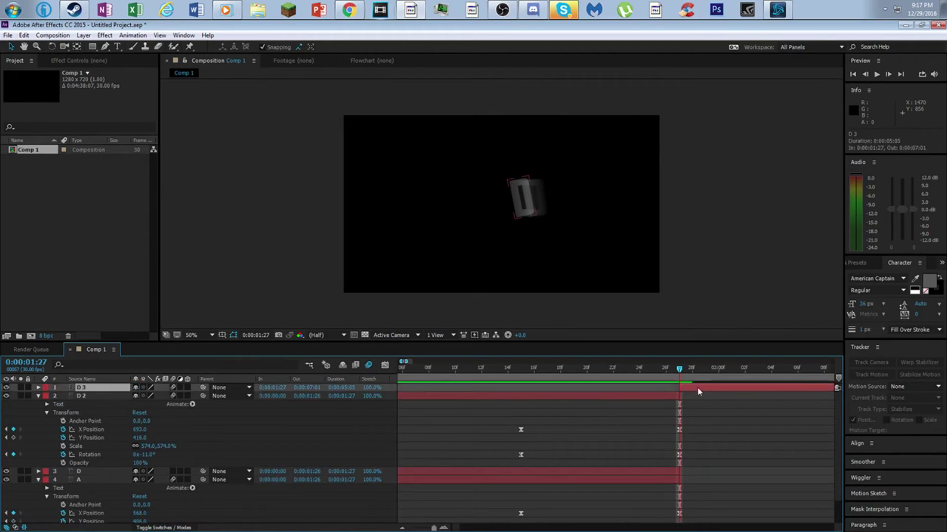
pyautogui.press('Delete')
pyautogui.moveTo(680, 371)
pyautogui.mouseDown()
pyautogui.moveTo(597, 385)
pyautogui.moveTo(687, 386)
pyautogui.mouseUp()
pyautogui.press('pageup')
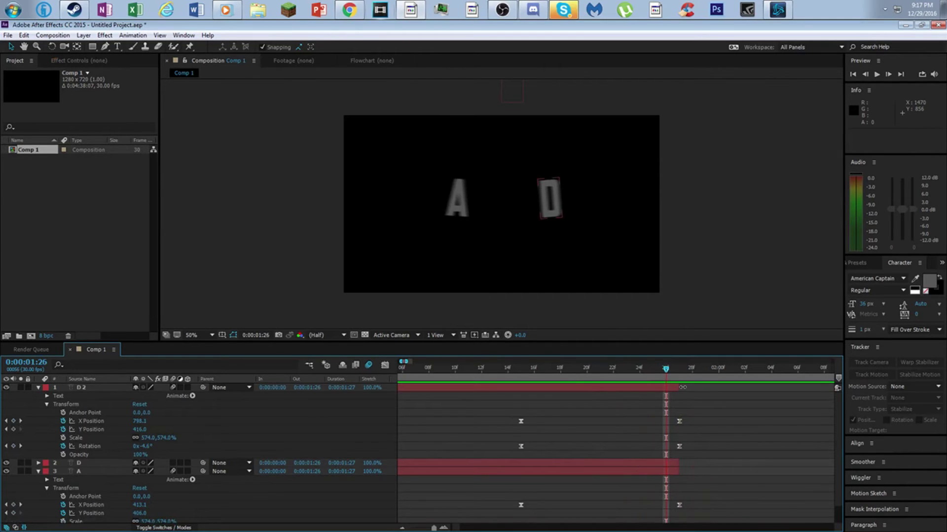
# Extend the two remaining letter layers by one frame and move their last keyframes to 0:00:01:28
pyautogui.click(81, 387)
pyautogui.moveTo(688, 385); pyautogui.dragTo(689, 387)
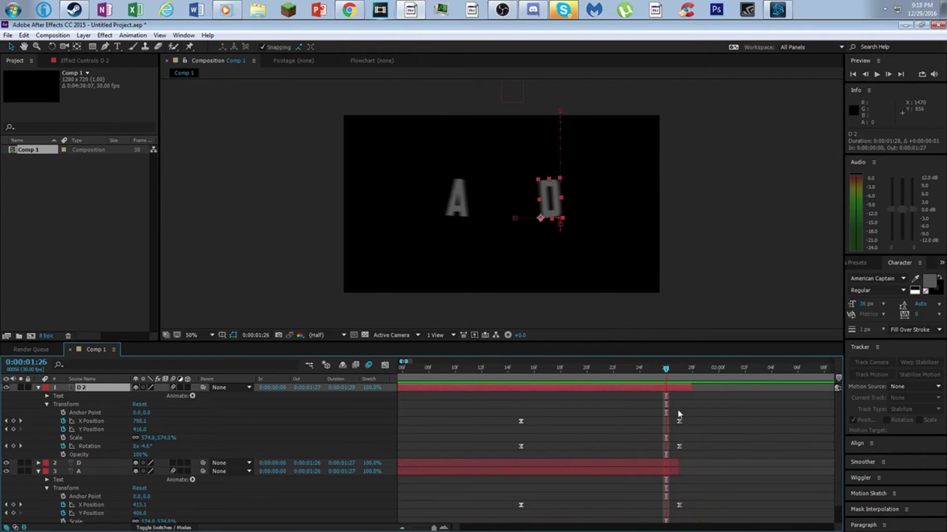
pyautogui.moveTo(679, 460); pyautogui.dragTo(688, 472)
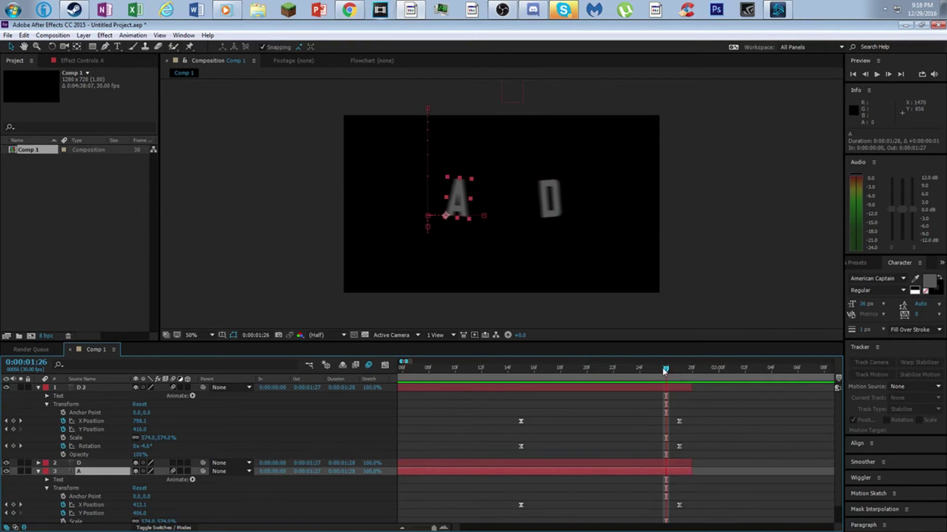
pyautogui.moveTo(664, 371); pyautogui.dragTo(640, 374)
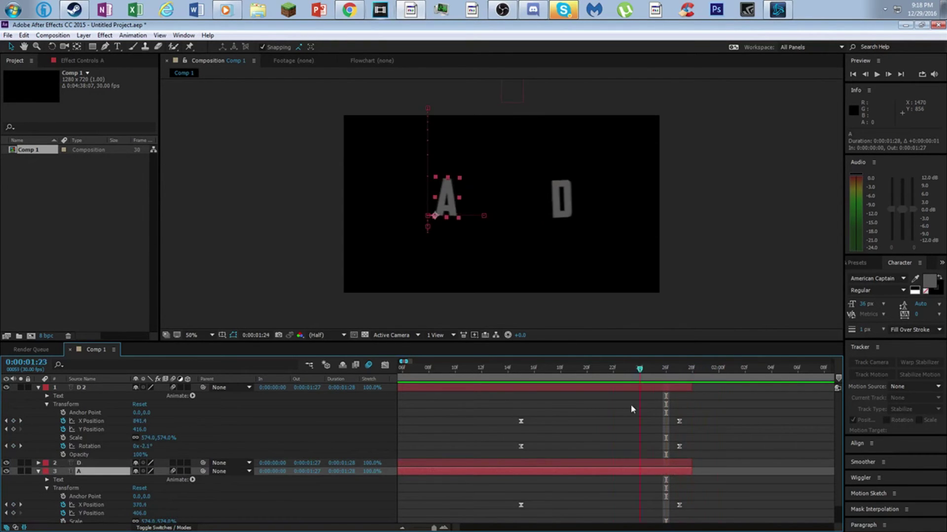
pyautogui.press('space')
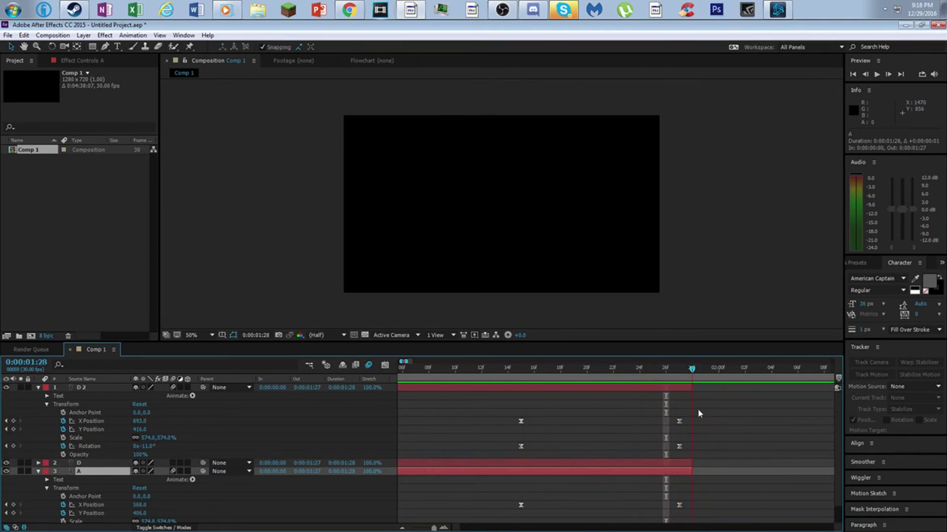
pyautogui.moveTo(665, 413); pyautogui.dragTo(692, 412)
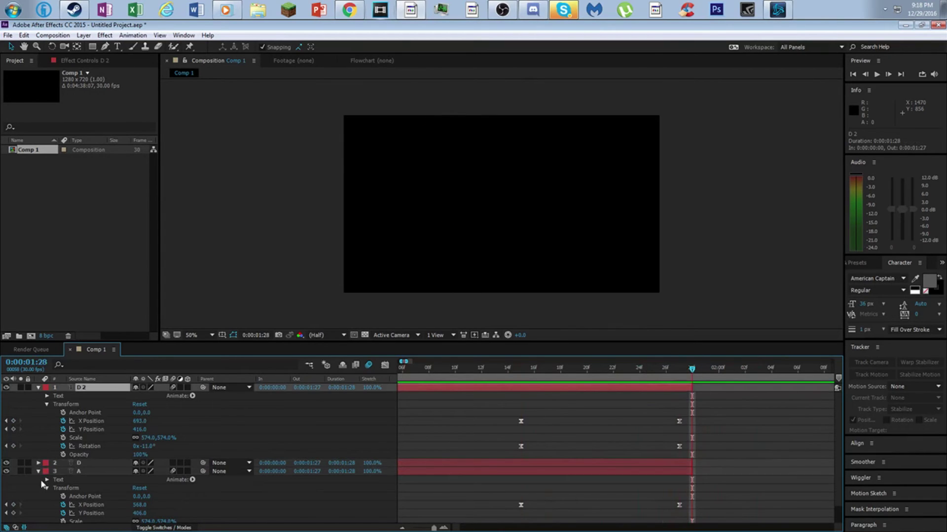
# Delete the extra layer D, leaving only D 2 and A
pyautogui.click(412, 472)
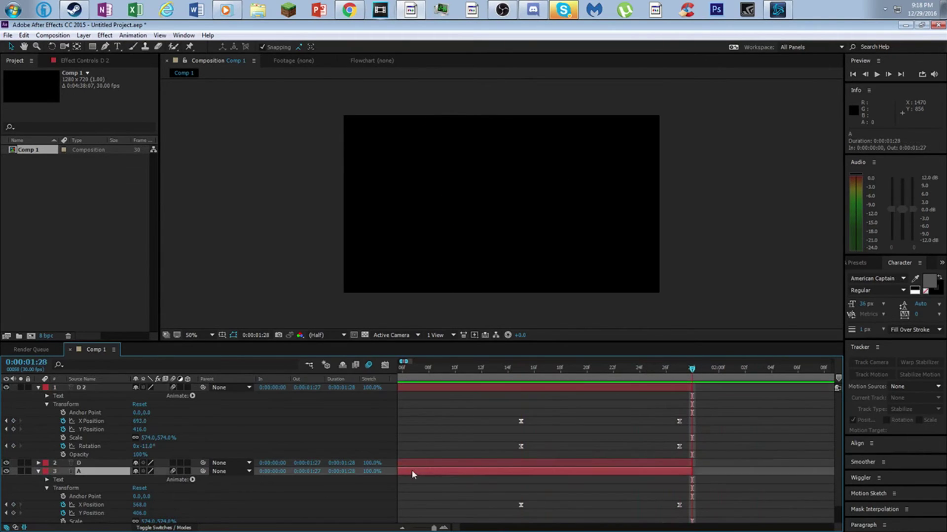
pyautogui.click(440, 464)
pyautogui.press('Delete')
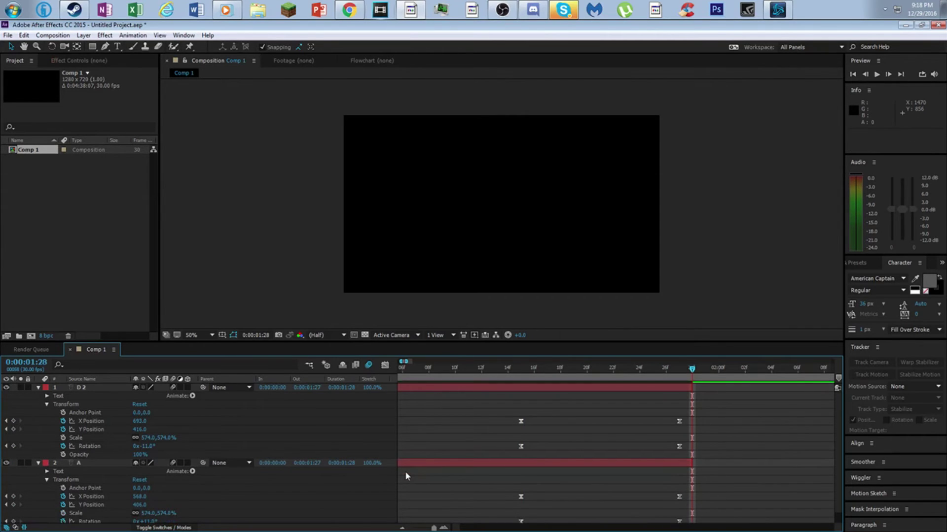
# Collapse the letter layers and create a new text layer reading ADD
pyautogui.click(39, 464)
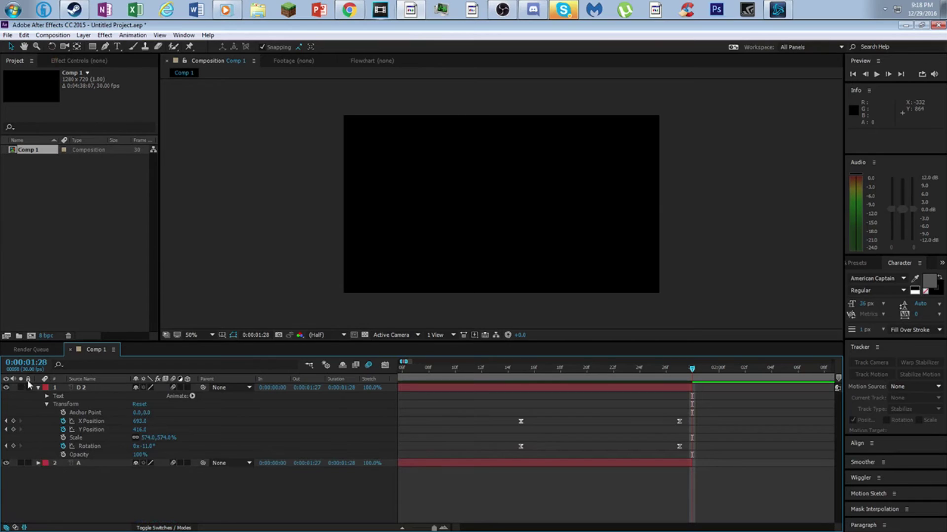
pyautogui.click(35, 391)
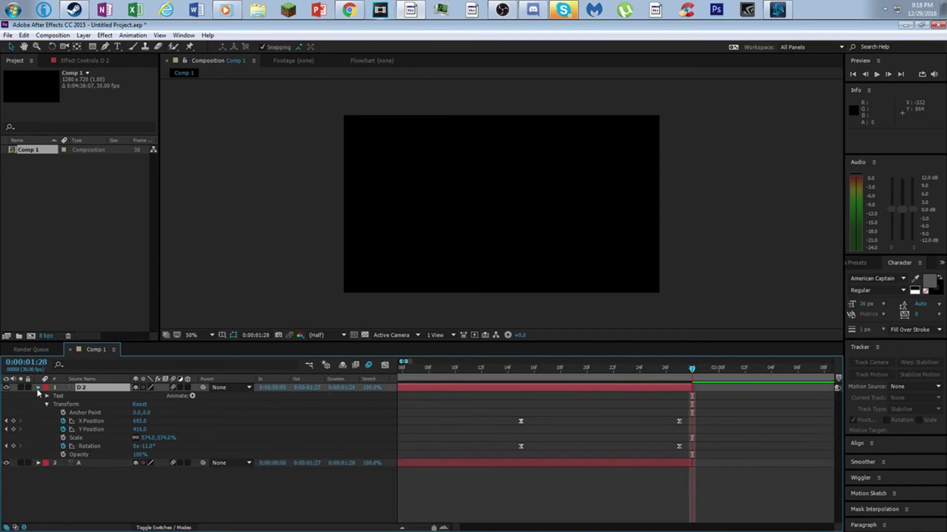
pyautogui.click(38, 388)
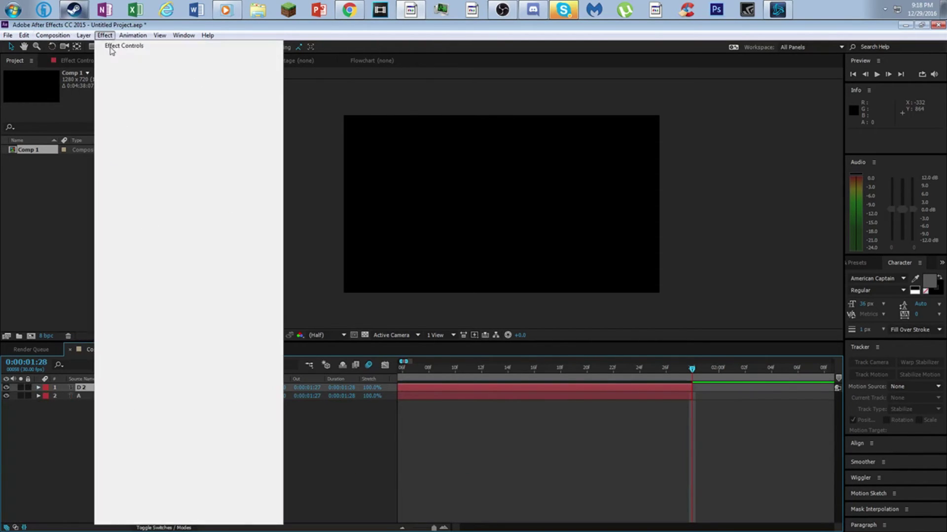
pyautogui.click(83, 35)
pyautogui.moveTo(86, 48)
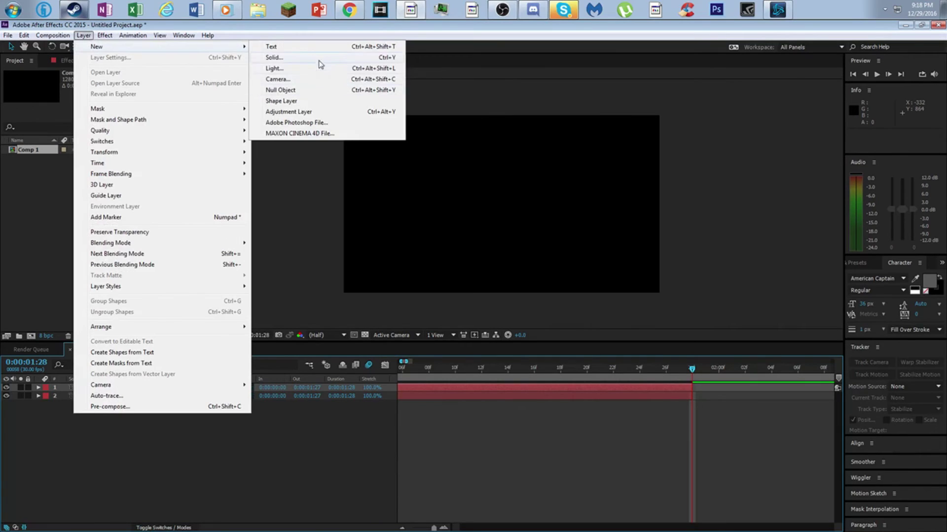
pyautogui.click(322, 47)
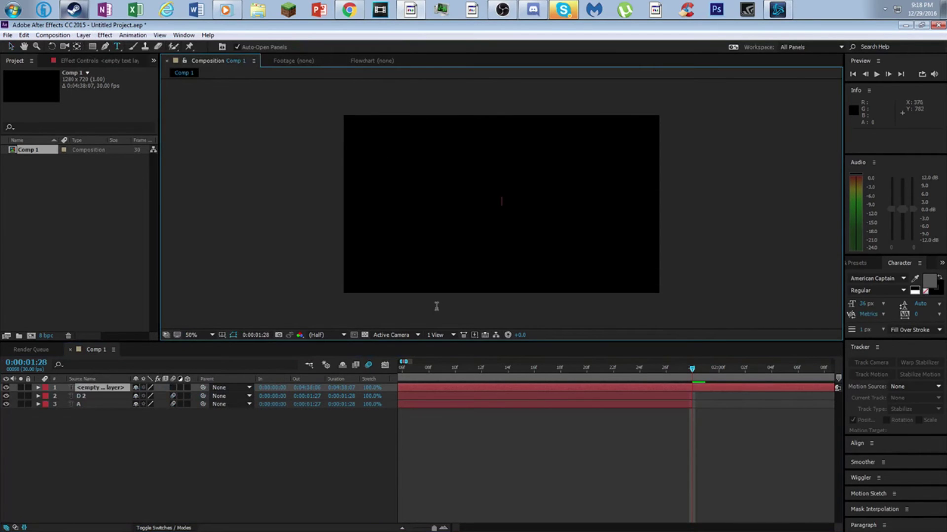
pyautogui.write('ADD')
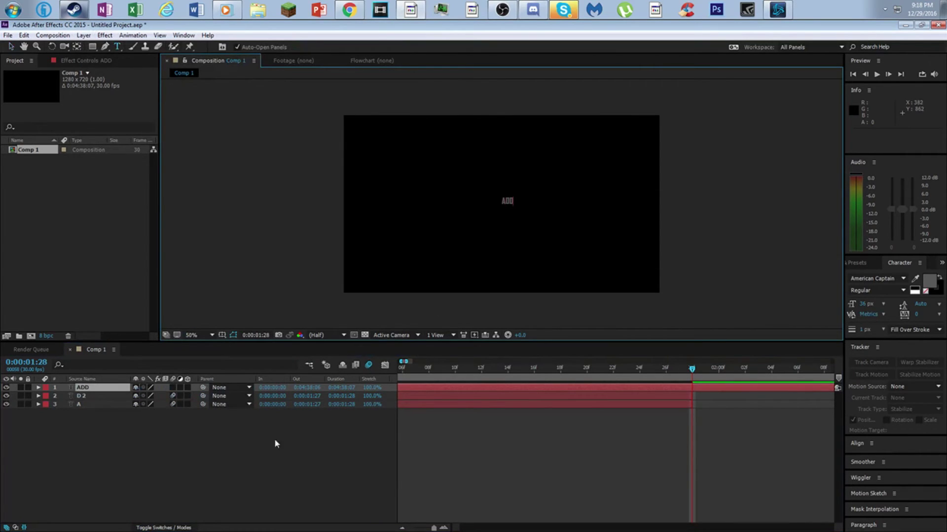
# Scale the ADD text layer to 574% and split it at 1:28
pyautogui.click(39, 388)
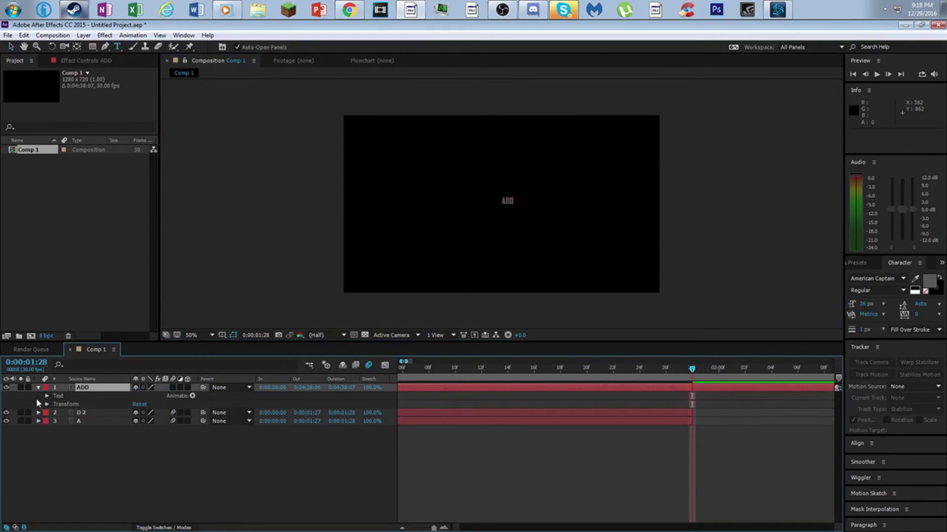
pyautogui.click(48, 404)
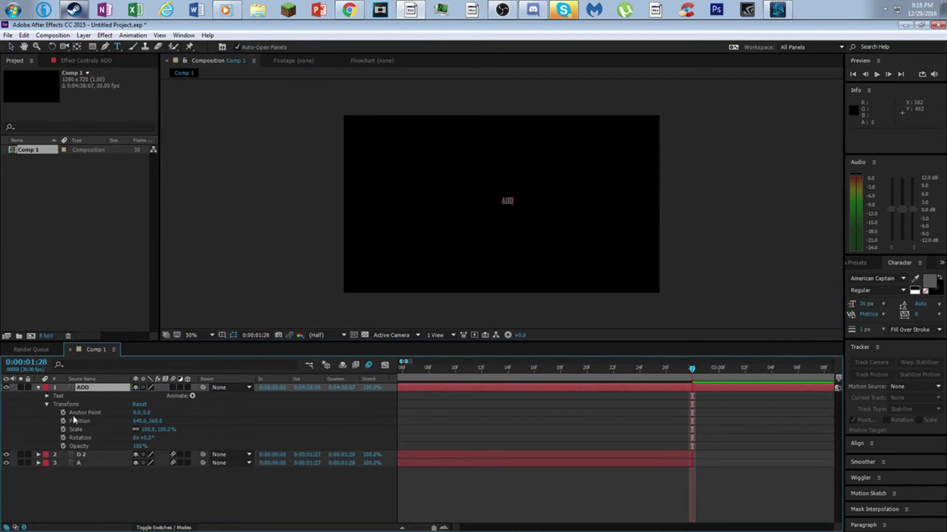
pyautogui.click(149, 429)
pyautogui.write('574')
pyautogui.press('Return')
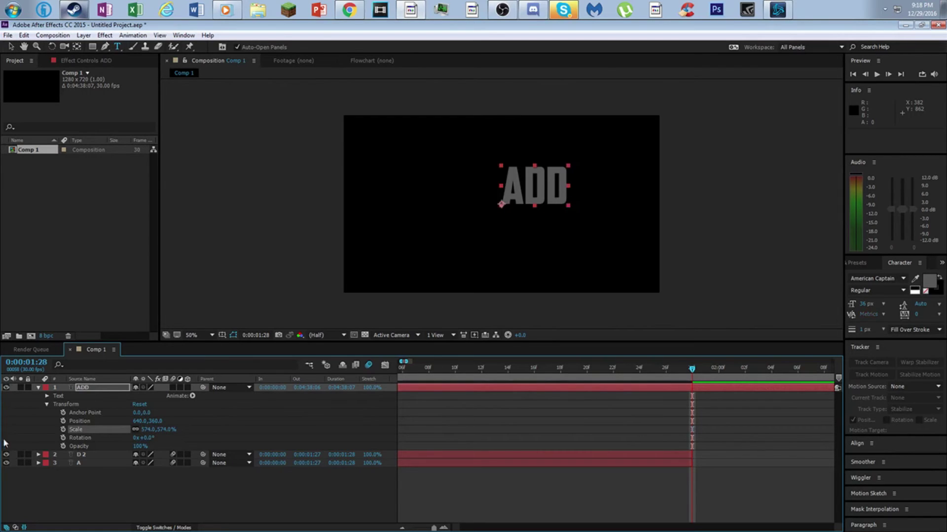
pyautogui.hotkey('ctrl', 'shift', 'd')
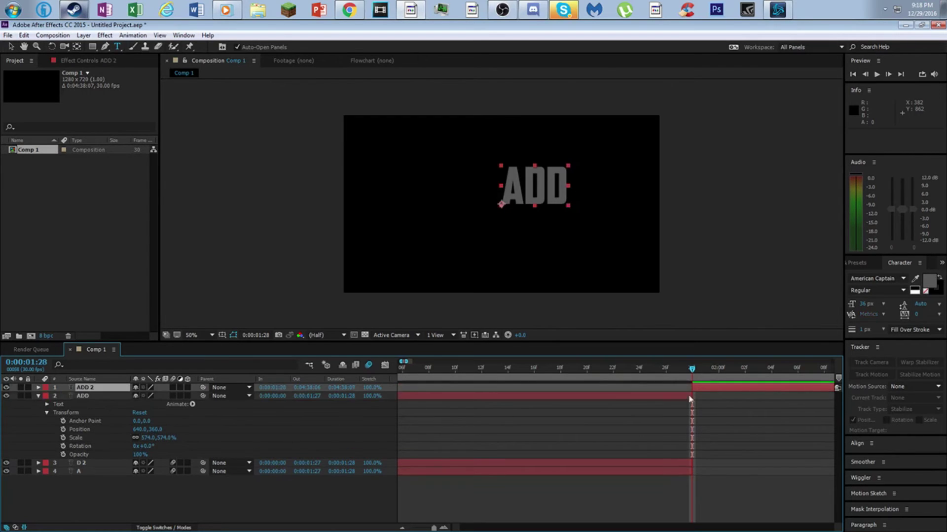
# Delete the earlier ADD piece and set ADD 2's Position to 529,413
pyautogui.click(670, 397)
pyautogui.press('Delete')
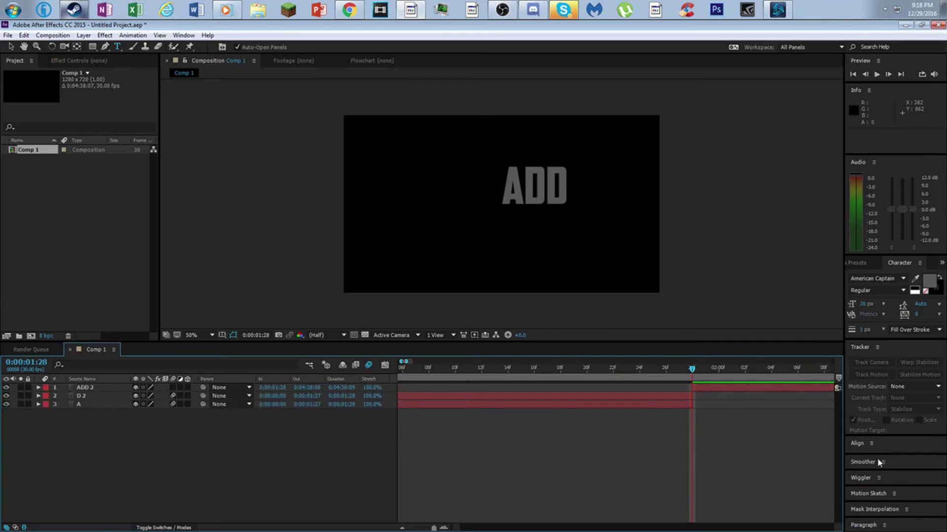
pyautogui.click(713, 387)
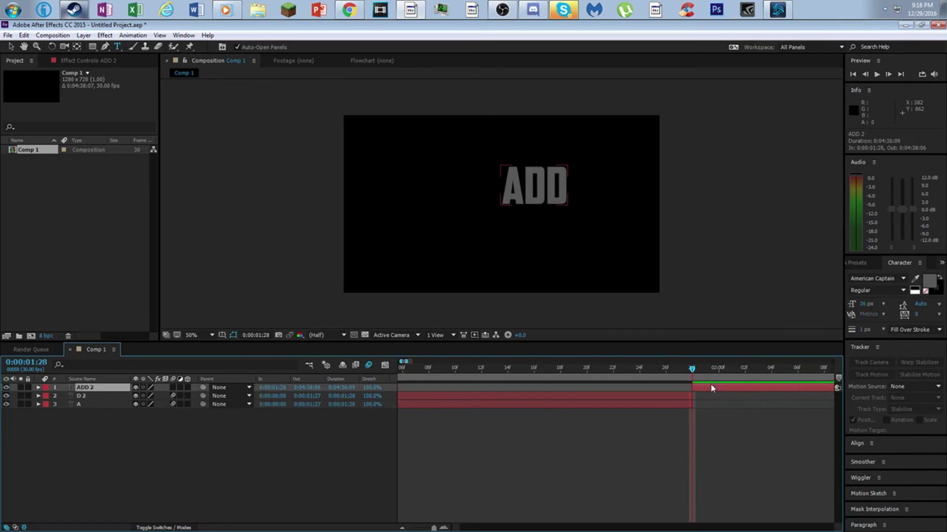
pyautogui.click(43, 392)
pyautogui.click(39, 388)
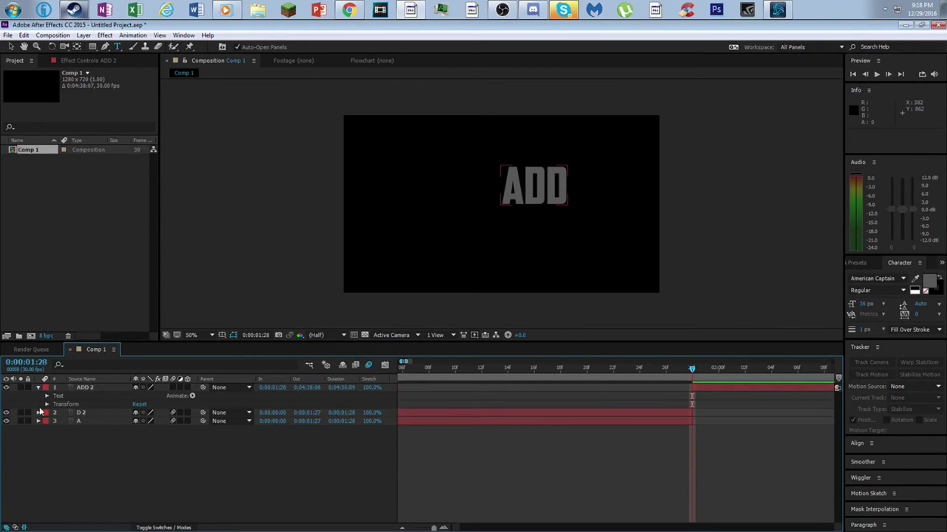
pyautogui.click(47, 405)
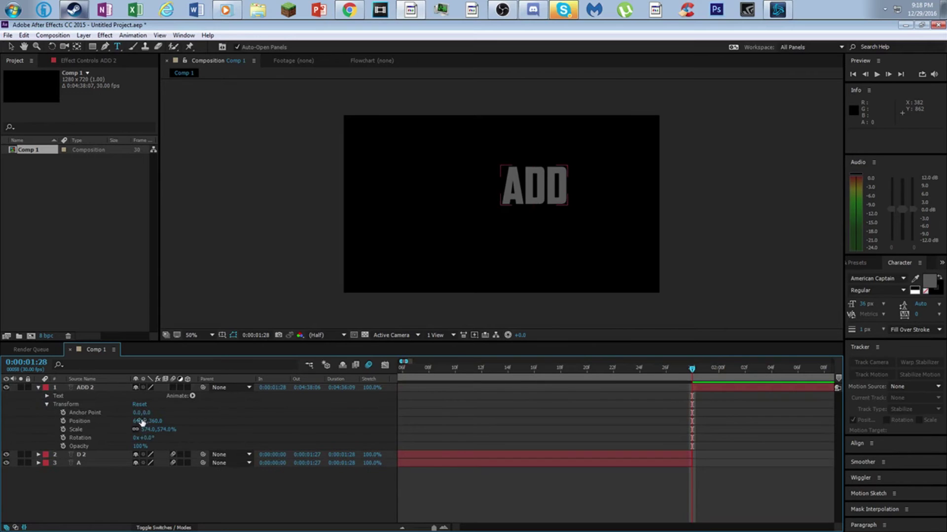
pyautogui.click(104, 422)
pyautogui.press('Left')
pyautogui.press('Left')
pyautogui.press('Left')
pyautogui.press('Left')
pyautogui.press('Left')
pyautogui.press('Left')
pyautogui.press('Left')
pyautogui.press('Left')
pyautogui.press('Left')
pyautogui.press('Left')
pyautogui.press('Left')
pyautogui.press('Left')
pyautogui.press('Left')
pyautogui.press('Left')
pyautogui.press('Left')
pyautogui.press('Left')
pyautogui.press('Left')
pyautogui.press('Left')
pyautogui.press('Left')
pyautogui.press('Left')
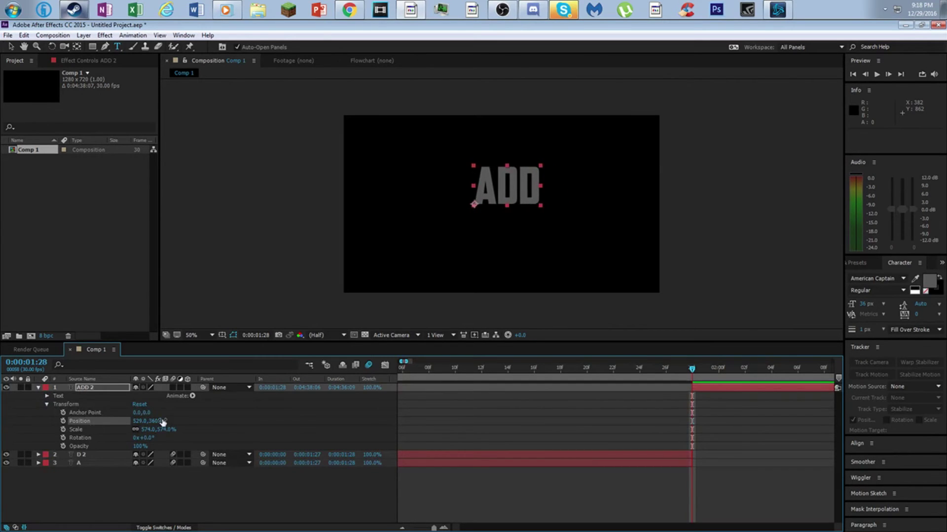
pyautogui.moveTo(163, 422); pyautogui.dragTo(193, 427)
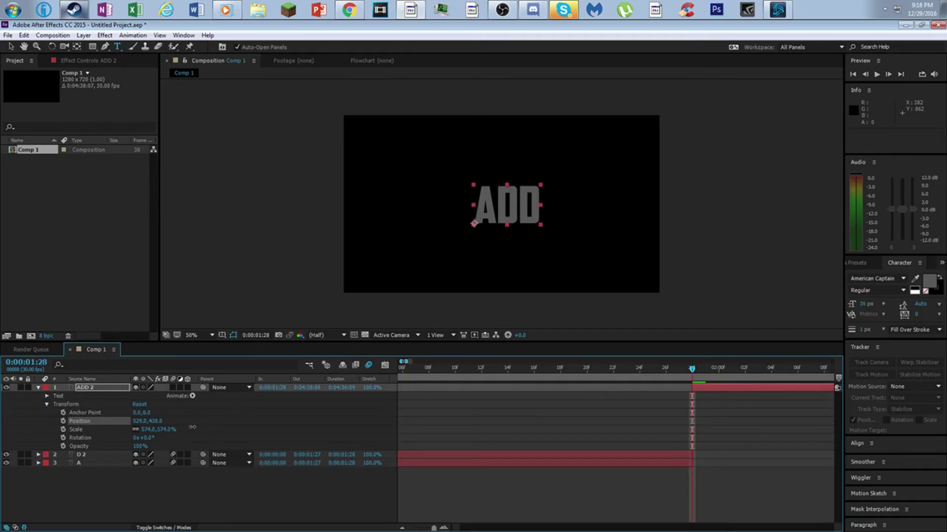
pyautogui.press('Up')
pyautogui.press('Up')
pyautogui.press('Up')
pyautogui.press('Up')
pyautogui.press('Up')
pyautogui.press('Up')
pyautogui.press('Up')
pyautogui.press('Up')
pyautogui.press('Up')
pyautogui.press('Up')
pyautogui.press('Up')
pyautogui.press('Up')
pyautogui.press('Up')
pyautogui.press('Up')
pyautogui.press('Up')
pyautogui.press('Up')
pyautogui.press('Up')
pyautogui.press('Up')
pyautogui.press('Up')
pyautogui.press('Up')
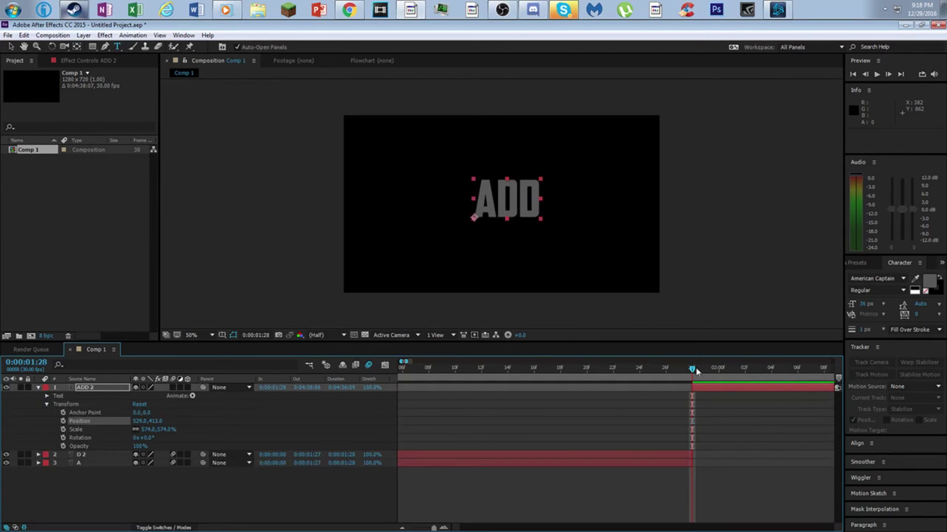
# Preview the collision and return to 1:28, where the full ADD appears
pyautogui.moveTo(696, 371); pyautogui.dragTo(621, 392)
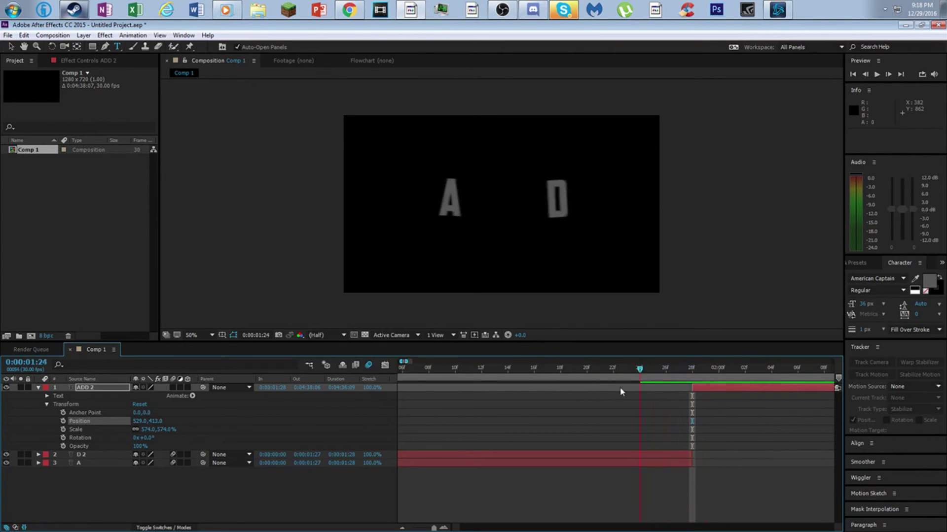
pyautogui.press('space')
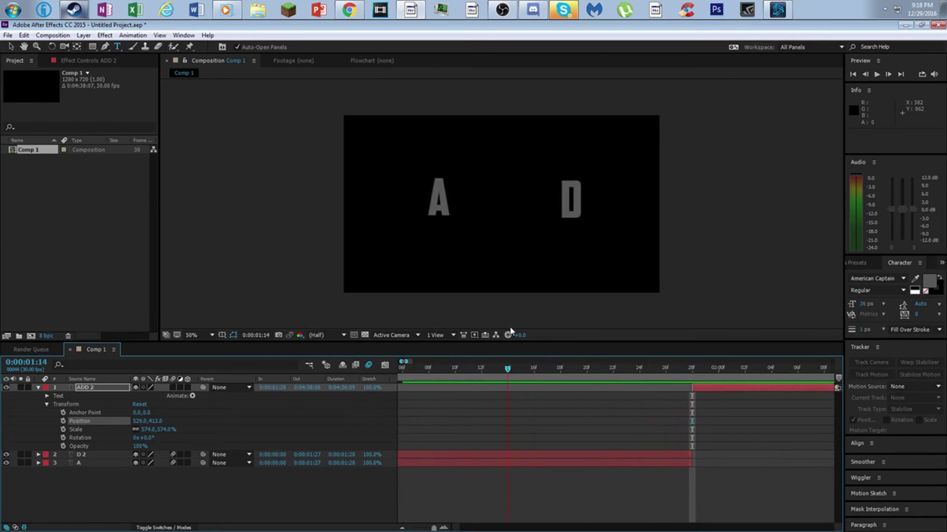
pyautogui.click(576, 367)
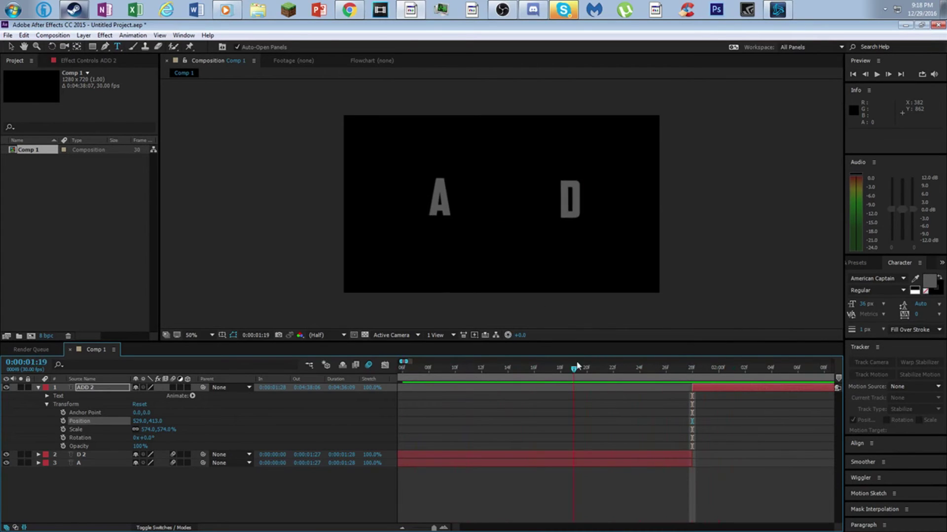
pyautogui.moveTo(576, 364); pyautogui.dragTo(455, 387)
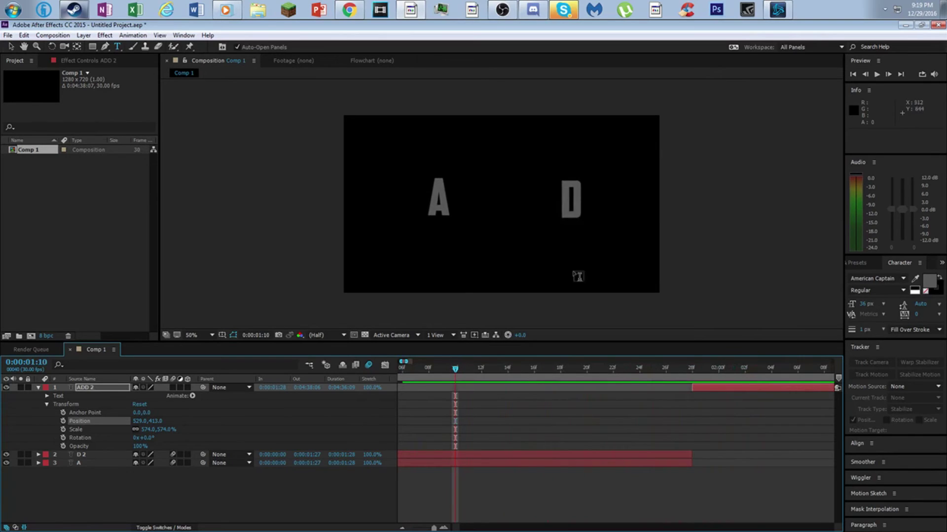
pyautogui.click(872, 74)
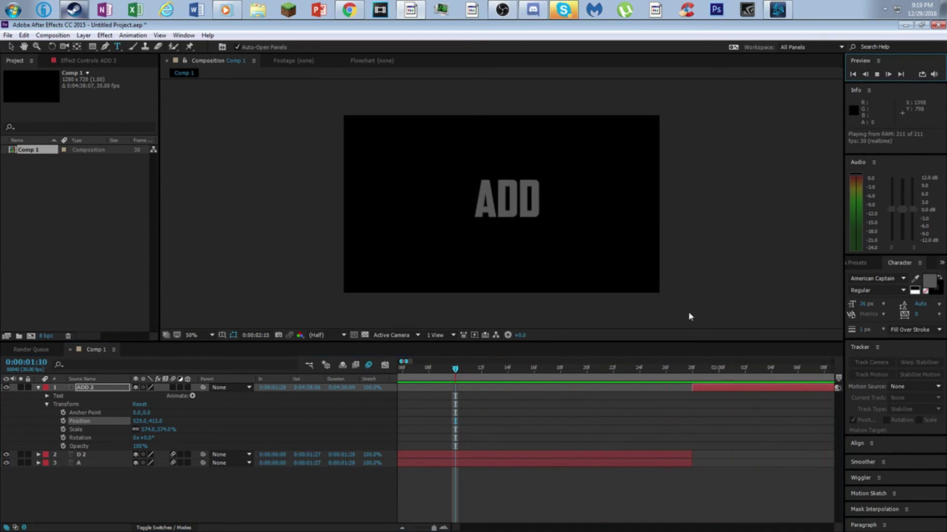
pyautogui.press('space')
pyautogui.moveTo(683, 369); pyautogui.dragTo(693, 367)
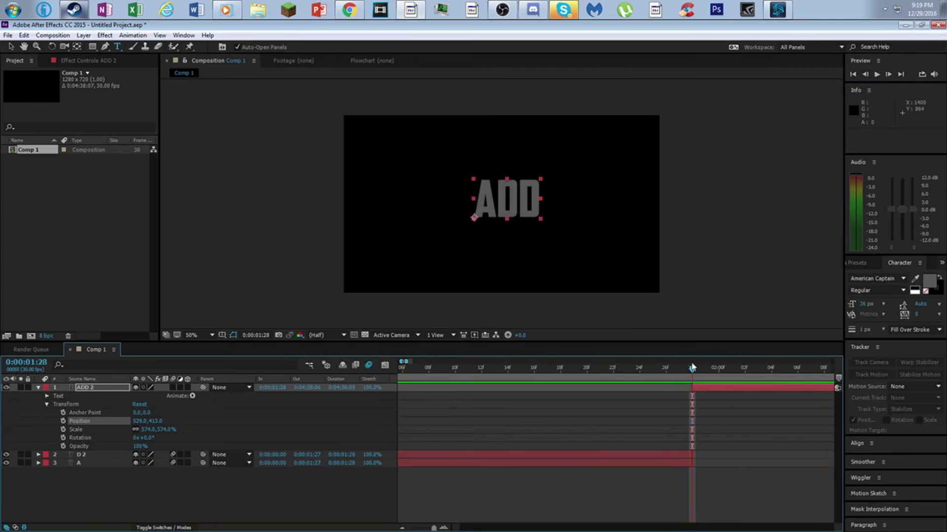
# Add a new adjustment layer, split it at 1:28 and delete the earlier piece
pyautogui.rightClick(638, 413)
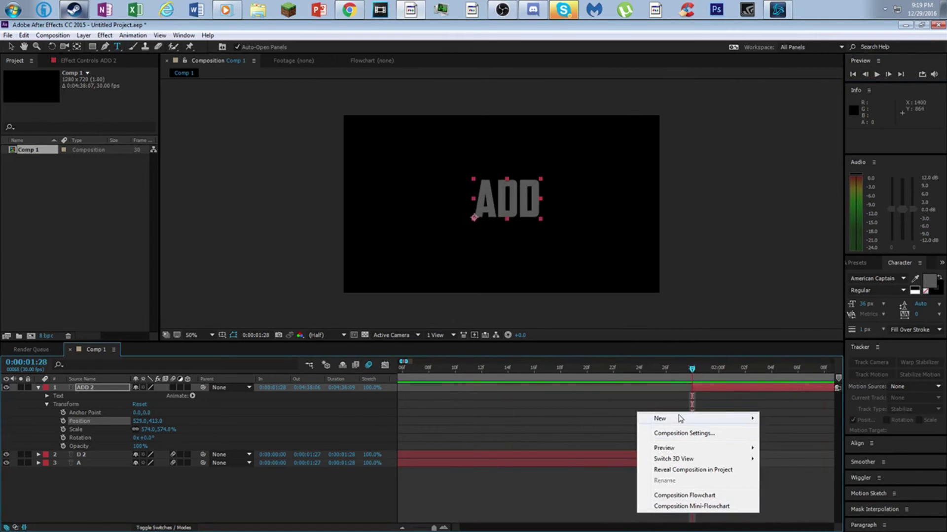
pyautogui.moveTo(678, 420)
pyautogui.click(796, 498)
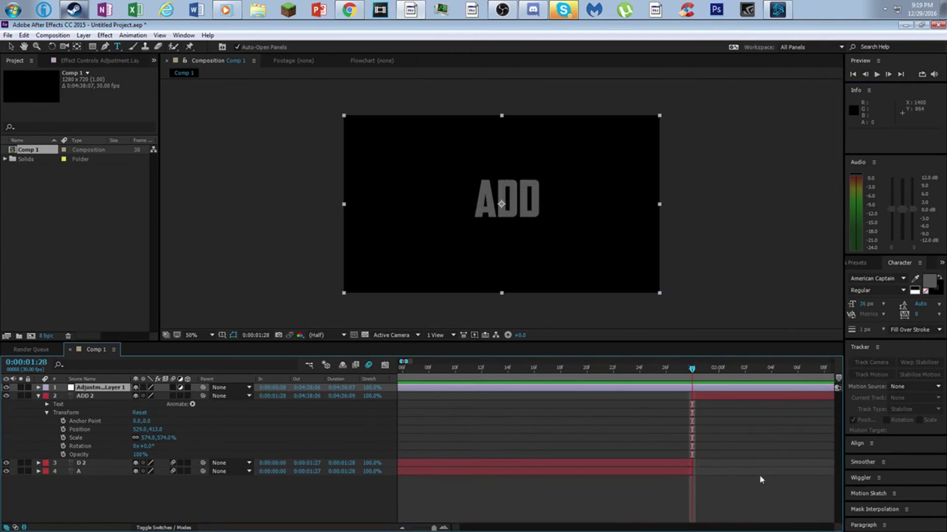
pyautogui.hotkey('ctrl', 'shift', 'd')
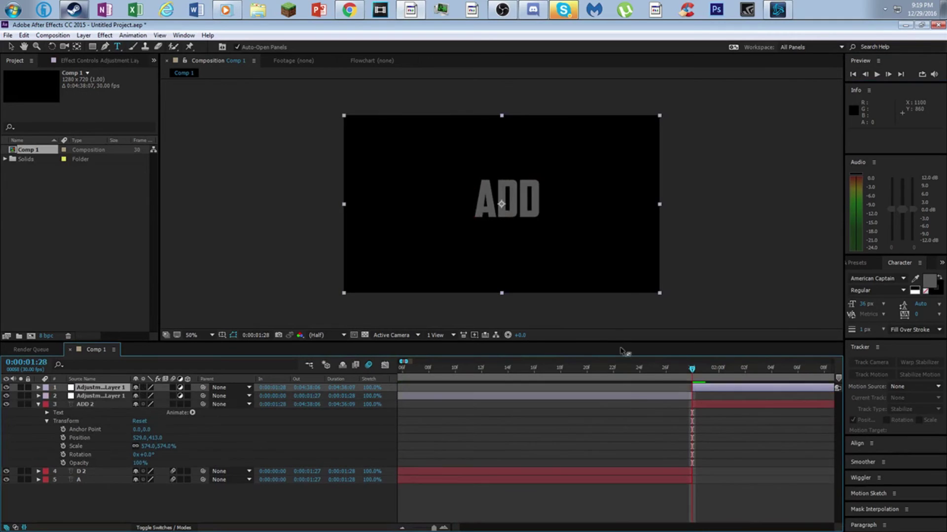
pyautogui.click(631, 400)
pyautogui.press('Delete')
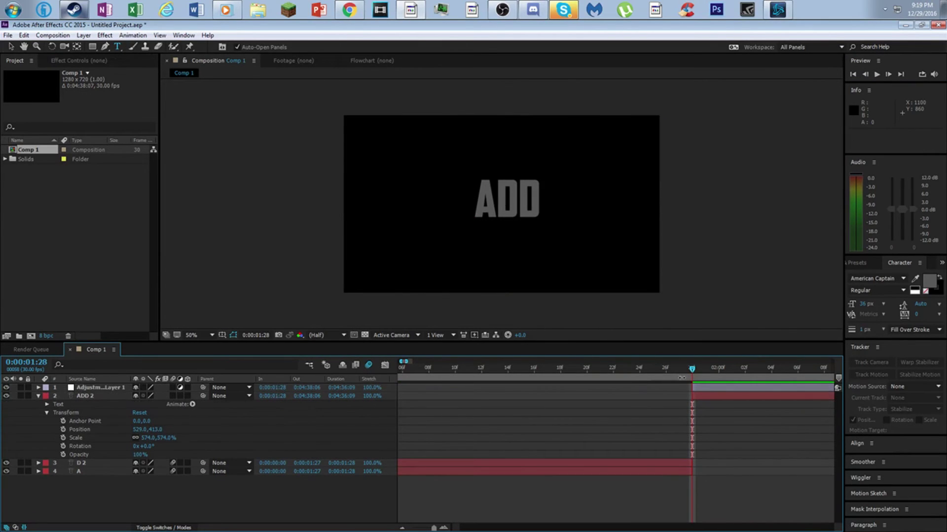
pyautogui.moveTo(692, 369); pyautogui.dragTo(800, 392)
# Search S_Shake in Effects & Presets and drop it onto Adjustment Layer 1
pyautogui.click(801, 388)
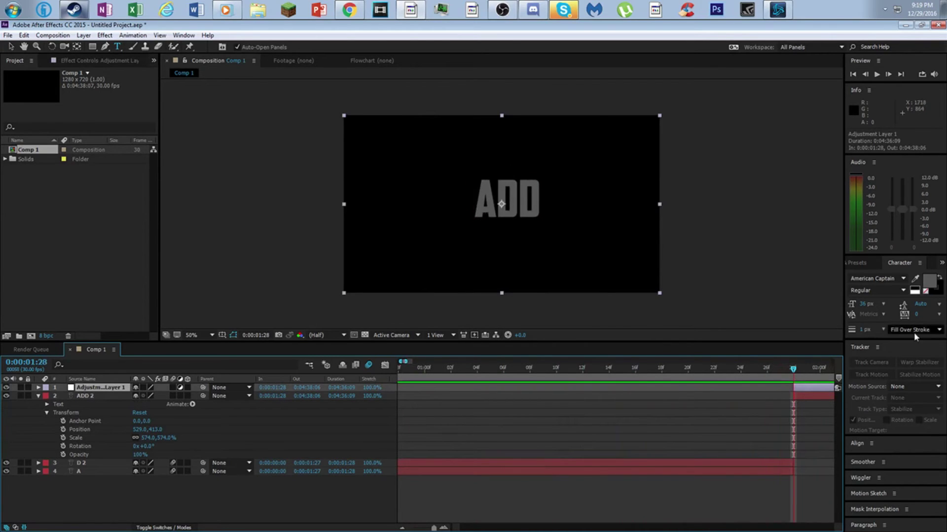
pyautogui.click(858, 263)
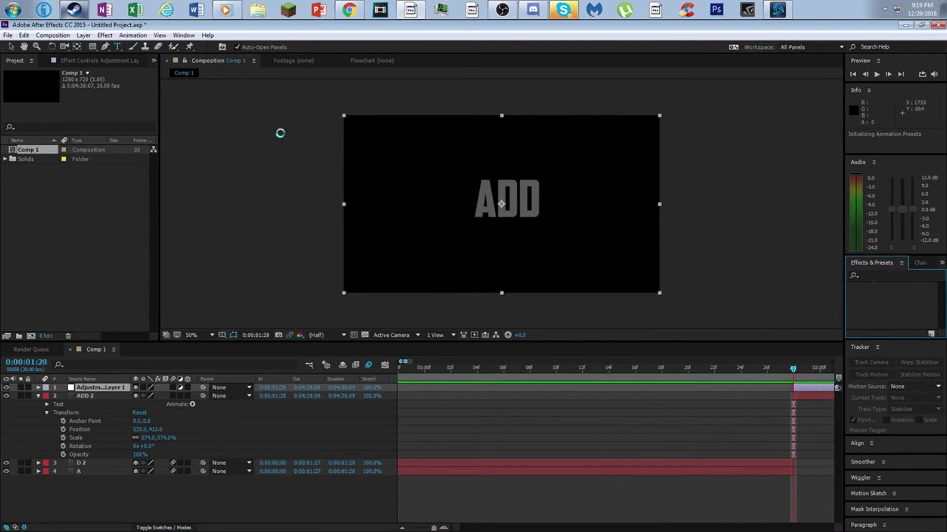
pyautogui.click(886, 272)
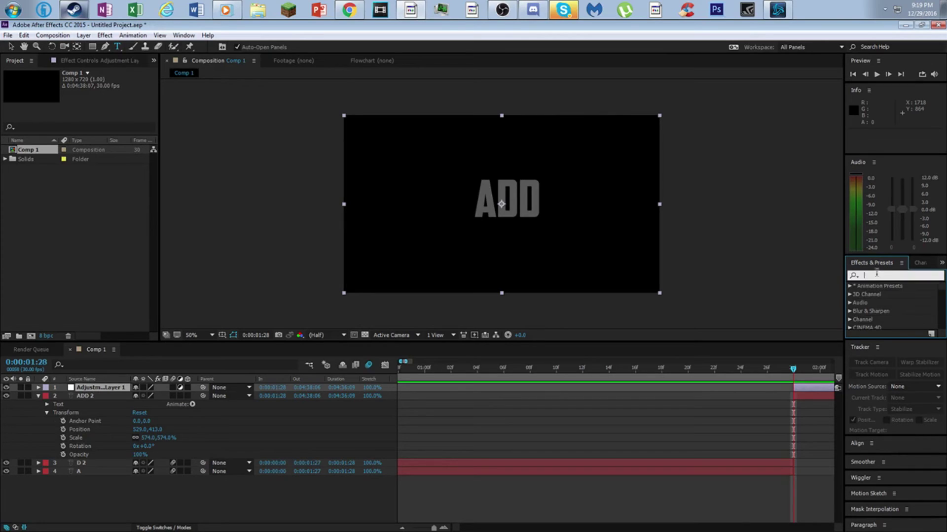
pyautogui.write('S')
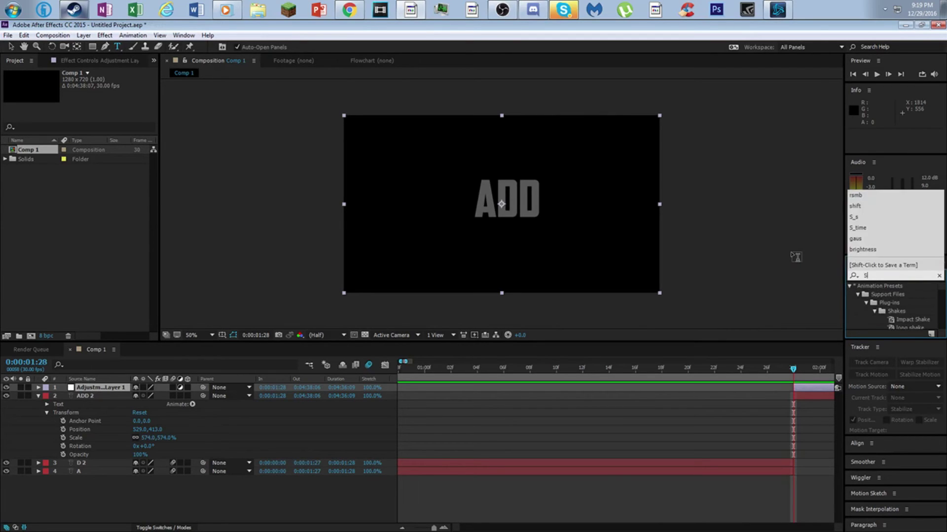
pyautogui.write('_S')
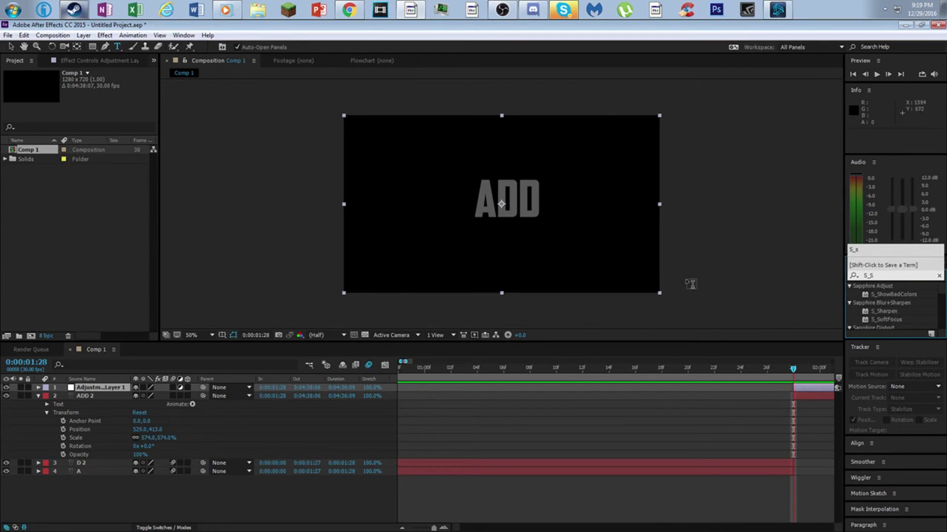
pyautogui.write('ha')
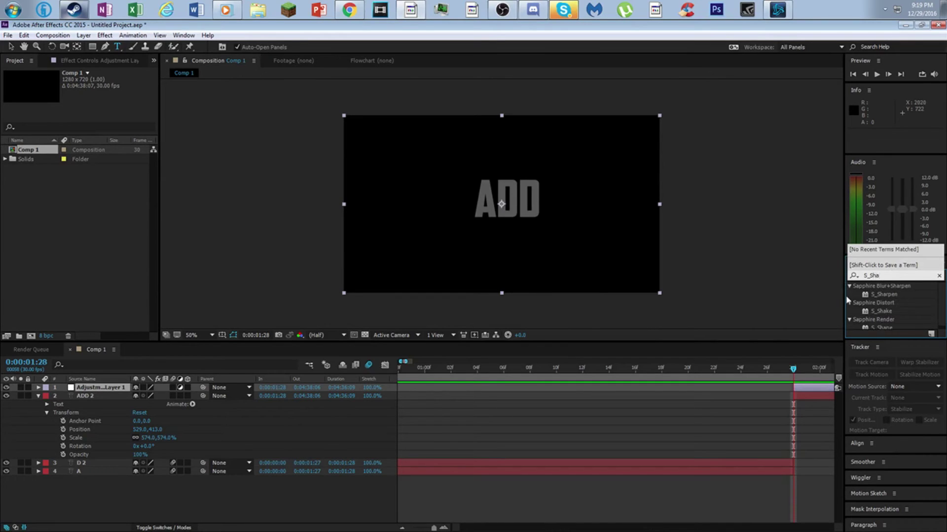
pyautogui.write('ke')
pyautogui.moveTo(882, 294); pyautogui.dragTo(816, 393)
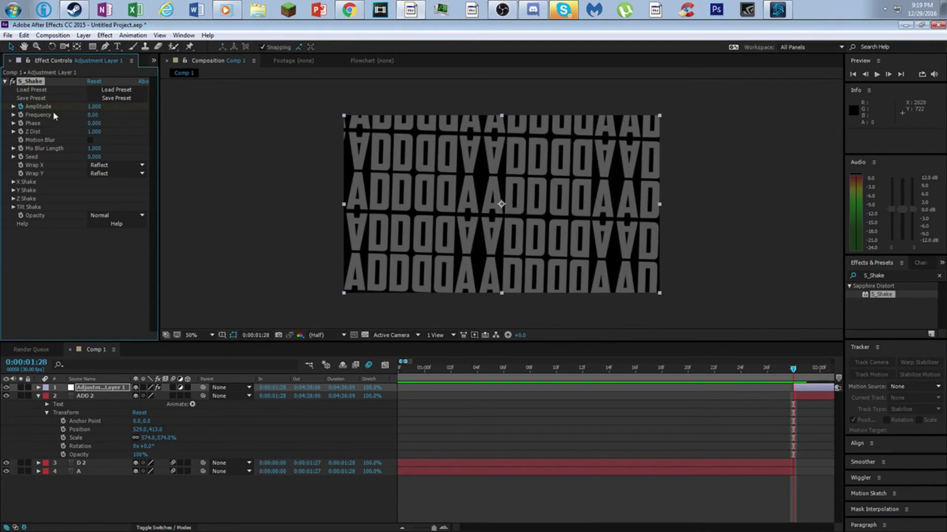
# Set S_Shake Wrap X and Y to No and keyframe Amplitude 2.490, Frequency 10.10
pyautogui.click(20, 106)
pyautogui.click(118, 165)
pyautogui.click(115, 176)
pyautogui.click(115, 173)
pyautogui.click(108, 185)
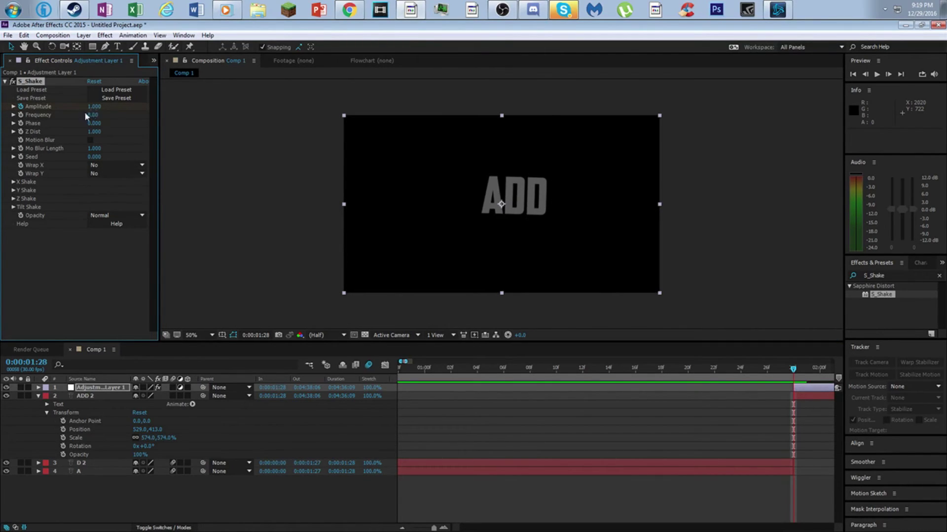
pyautogui.moveTo(93, 106); pyautogui.dragTo(166, 109)
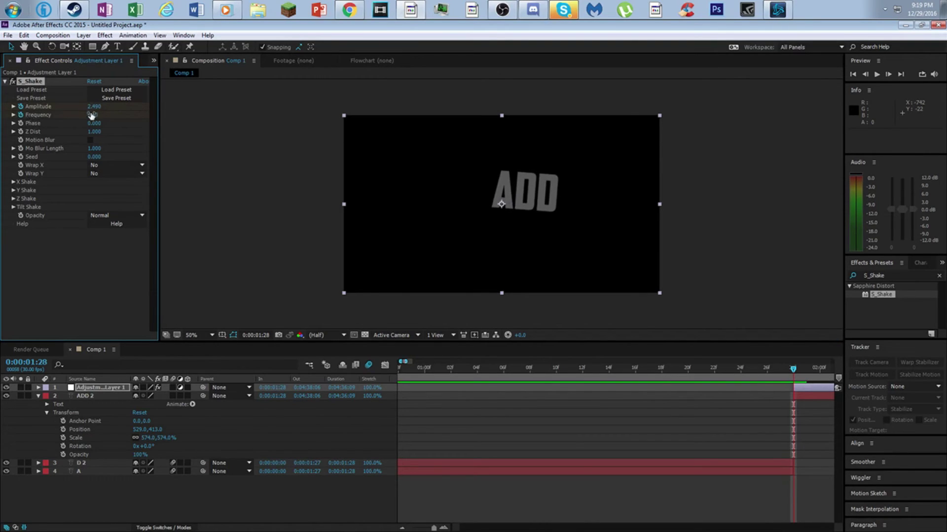
pyautogui.moveTo(91, 116); pyautogui.dragTo(589, 117)
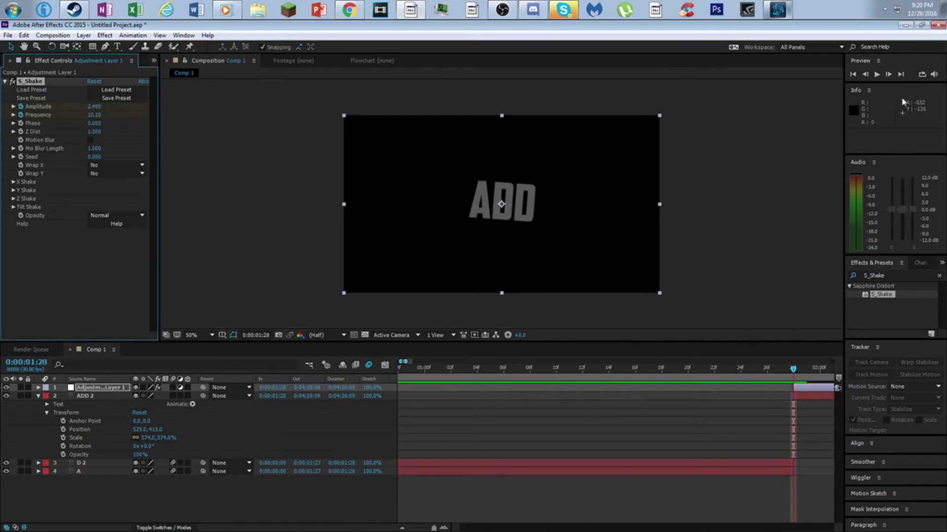
# At 2:10, set S_Shake Amplitude and Frequency to 0, then review the shake
pyautogui.click(888, 75)
pyautogui.click(888, 75)
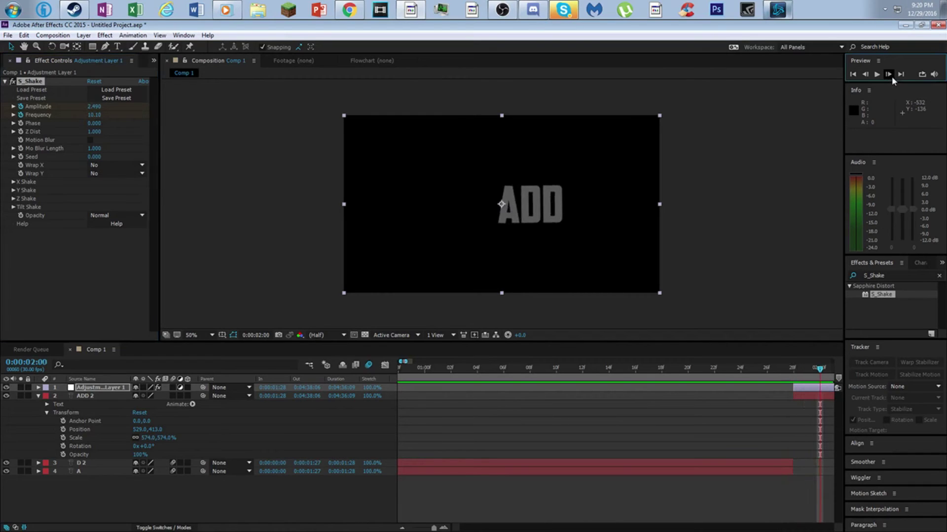
pyautogui.click(889, 75)
pyautogui.click(889, 75)
pyautogui.click(889, 74)
pyautogui.click(890, 75)
pyautogui.click(890, 75)
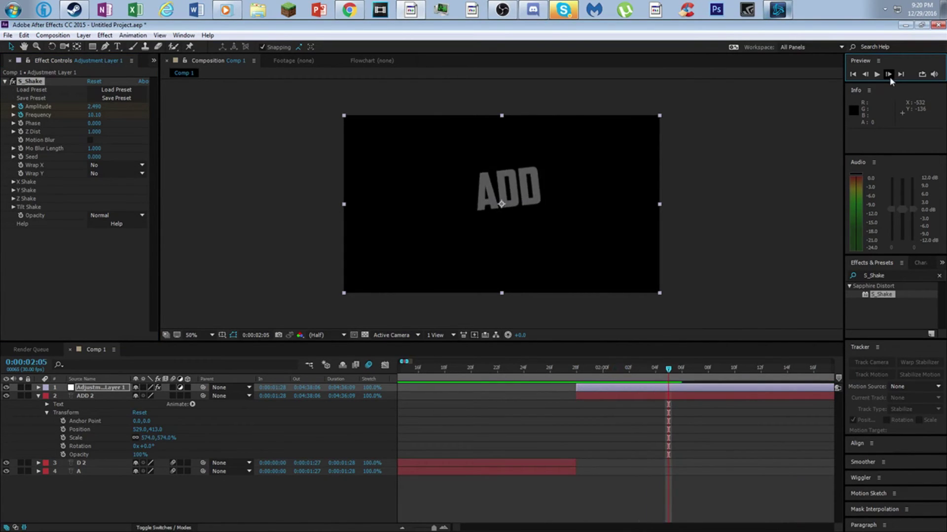
pyautogui.click(890, 74)
pyautogui.click(889, 75)
pyautogui.click(890, 75)
pyautogui.click(889, 75)
pyautogui.click(889, 75)
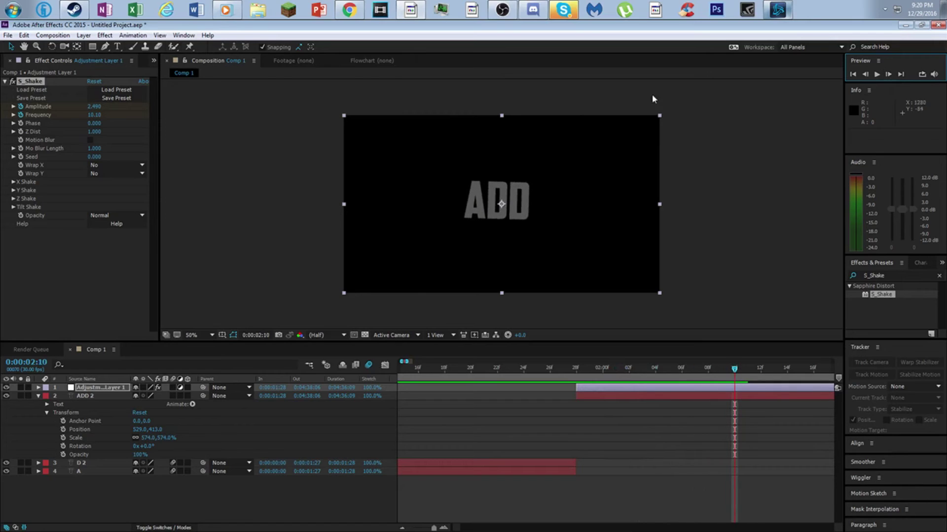
pyautogui.click(91, 107)
pyautogui.write('0')
pyautogui.press('Return')
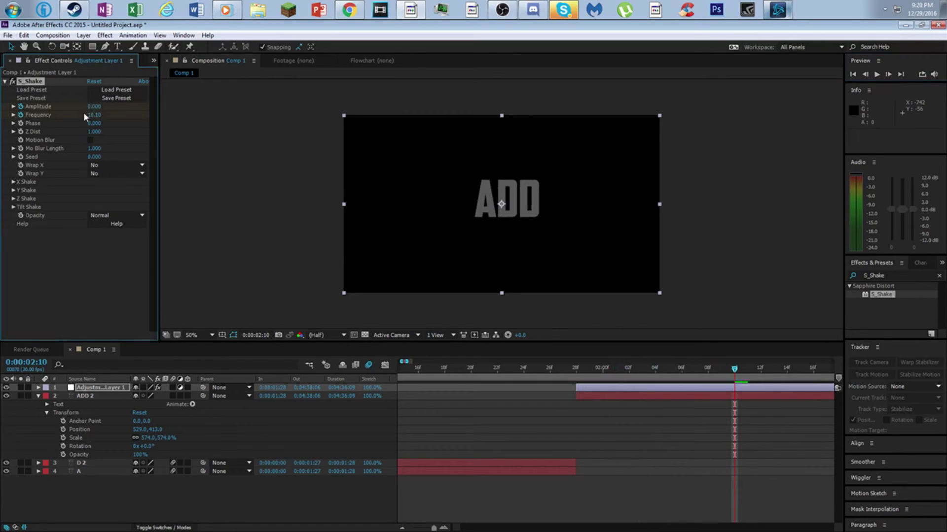
pyautogui.click(90, 114)
pyautogui.write('0')
pyautogui.press('Return')
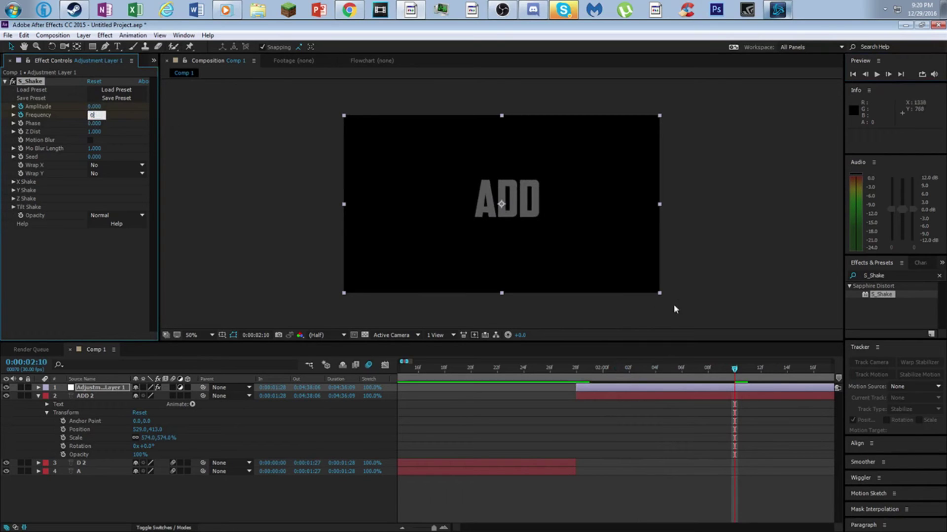
pyautogui.moveTo(747, 372); pyautogui.dragTo(758, 387)
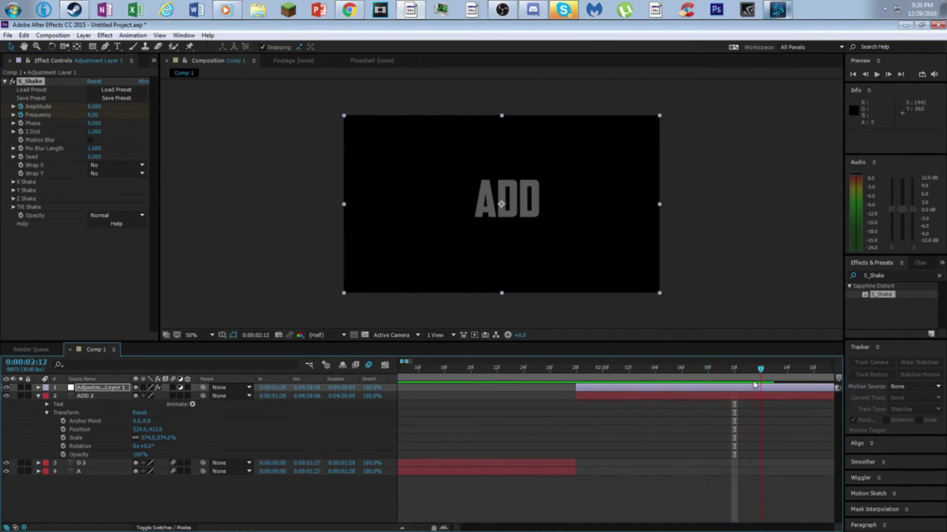
pyautogui.moveTo(758, 384); pyautogui.dragTo(781, 376)
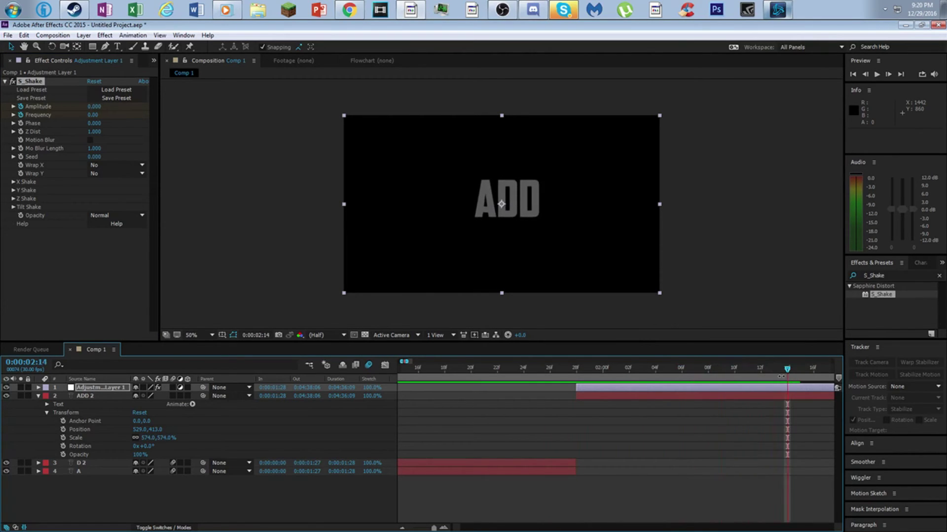
# Split the adjustment layer at 2:14 and add a second S_Shake with amplitude 1.5, frequency 1.50
pyautogui.hotkey('ctrl', 'shift', 'd')
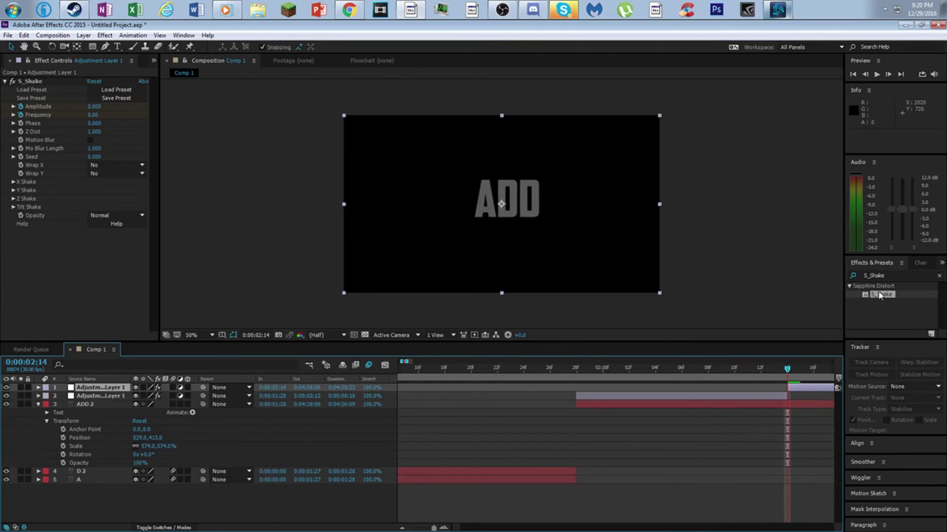
pyautogui.moveTo(880, 294); pyautogui.dragTo(450, 224)
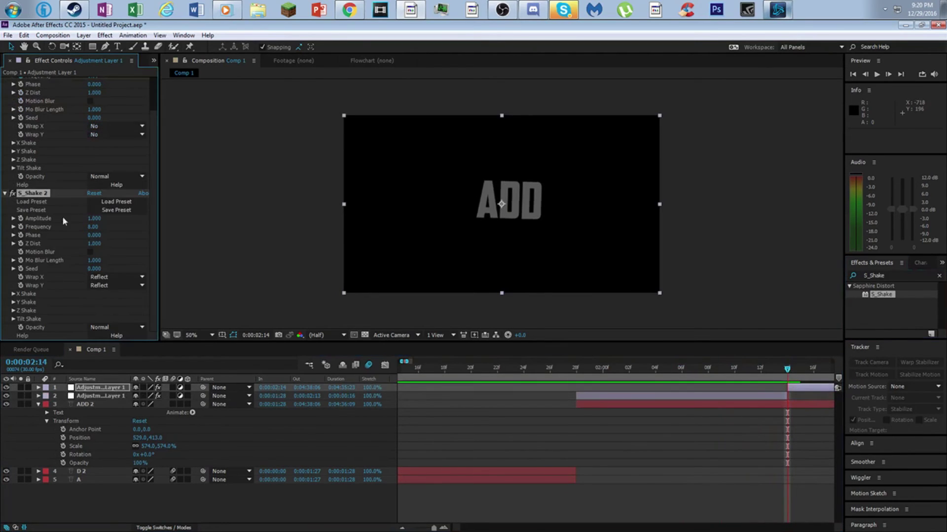
pyautogui.click(93, 218)
pyautogui.write('1.5')
pyautogui.press('Tab')
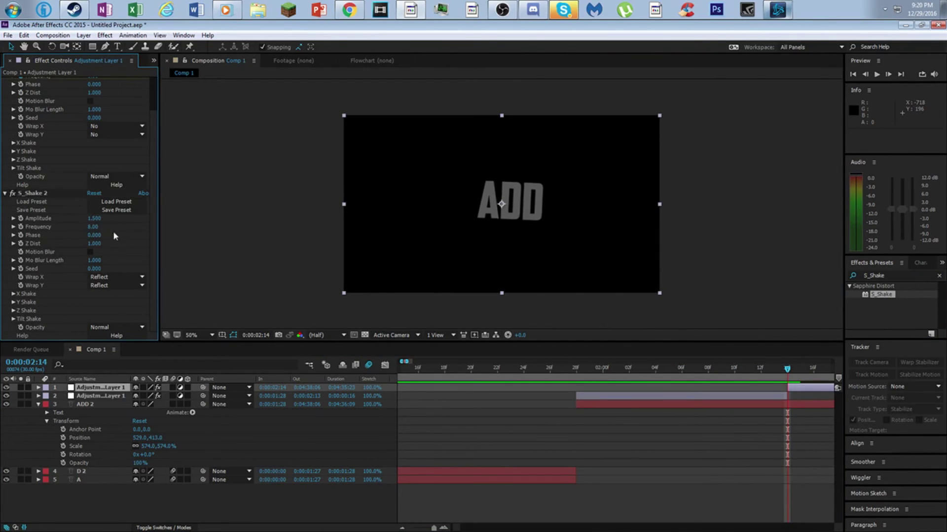
pyautogui.write('1.50')
pyautogui.press('Return')
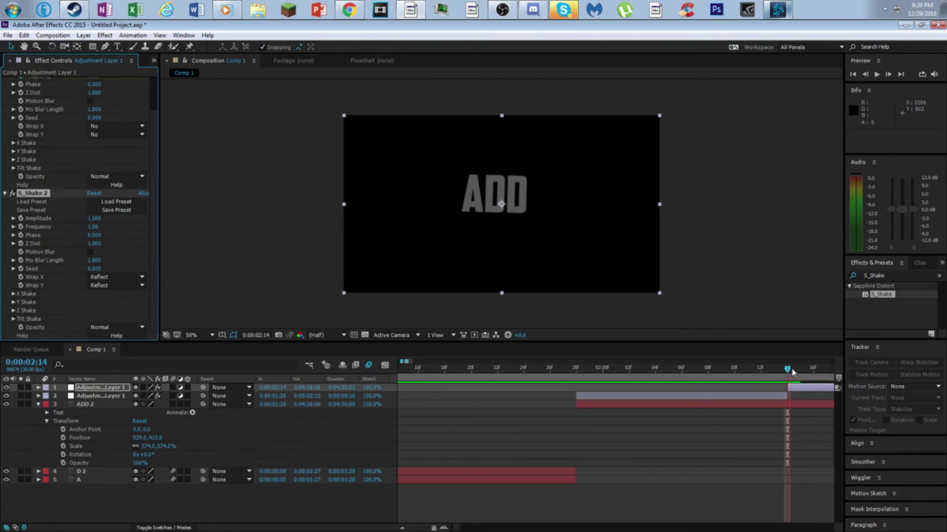
# Raise the second shake's amplitude to 1.820 and preview the result
pyautogui.moveTo(793, 372); pyautogui.dragTo(683, 380)
pyautogui.moveTo(97, 222); pyautogui.dragTo(100, 221)
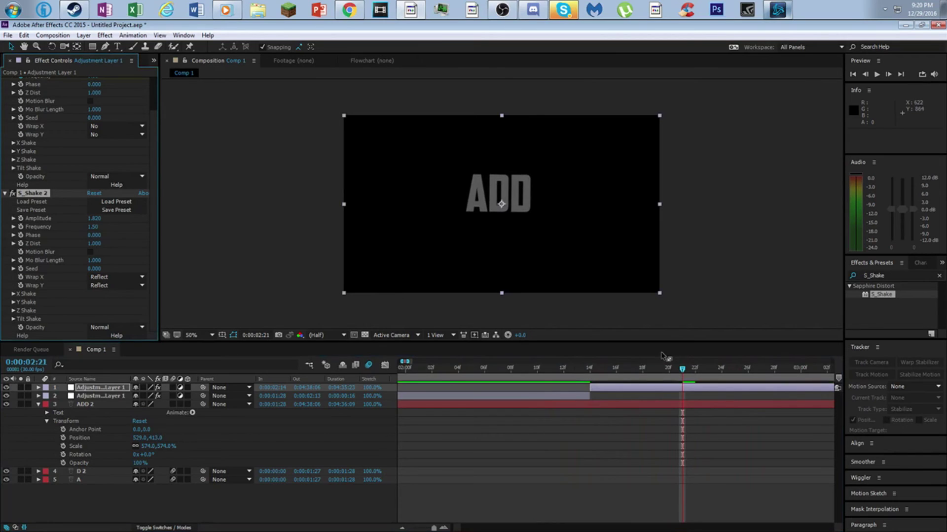
pyautogui.click(688, 374)
pyautogui.press('space')
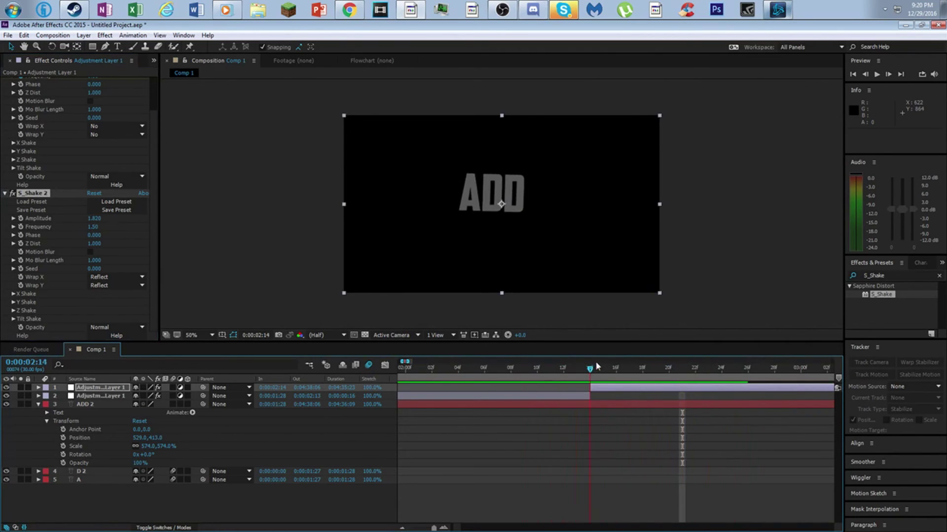
pyautogui.click(585, 375)
# Undo five times, removing the second shake's changes, the second S_Shake and the layer split
pyautogui.click(23, 35)
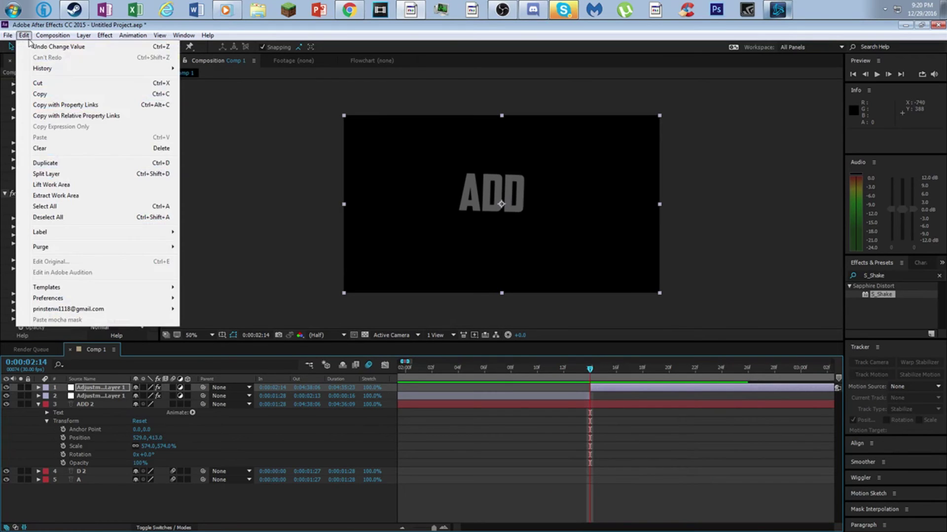
pyautogui.click(31, 46)
pyautogui.click(23, 35)
pyautogui.click(29, 47)
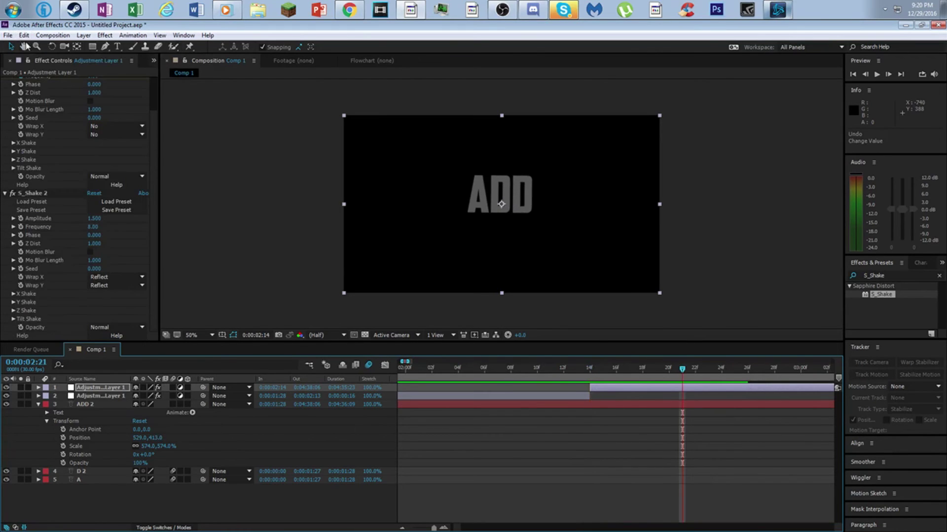
pyautogui.click(24, 35)
pyautogui.click(31, 46)
pyautogui.click(24, 35)
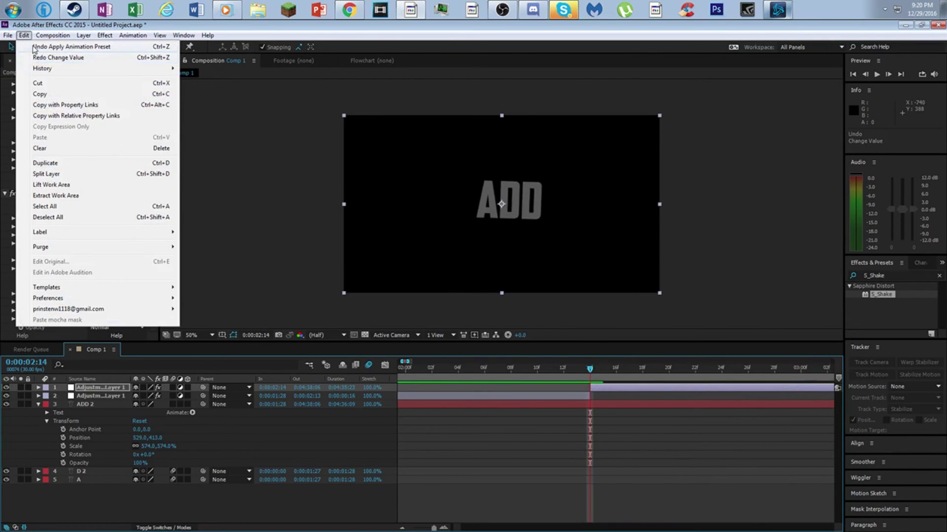
pyautogui.click(34, 46)
pyautogui.click(24, 35)
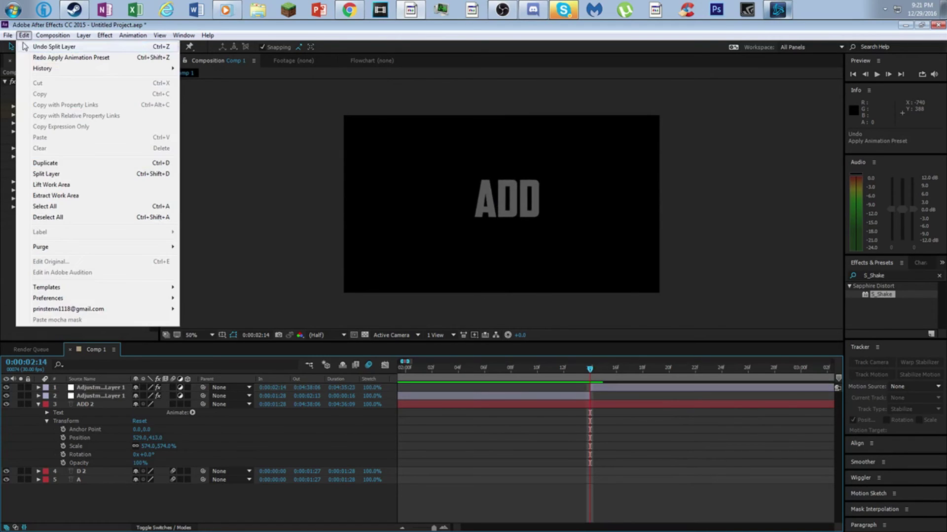
pyautogui.click(30, 47)
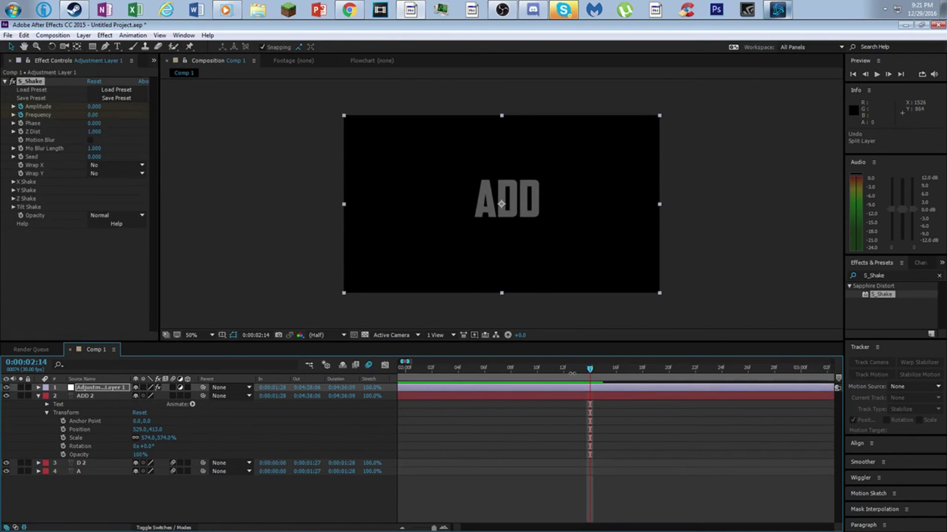
# Preview the whole animation and find the frame where the letters join
pyautogui.moveTo(596, 369); pyautogui.dragTo(471, 369)
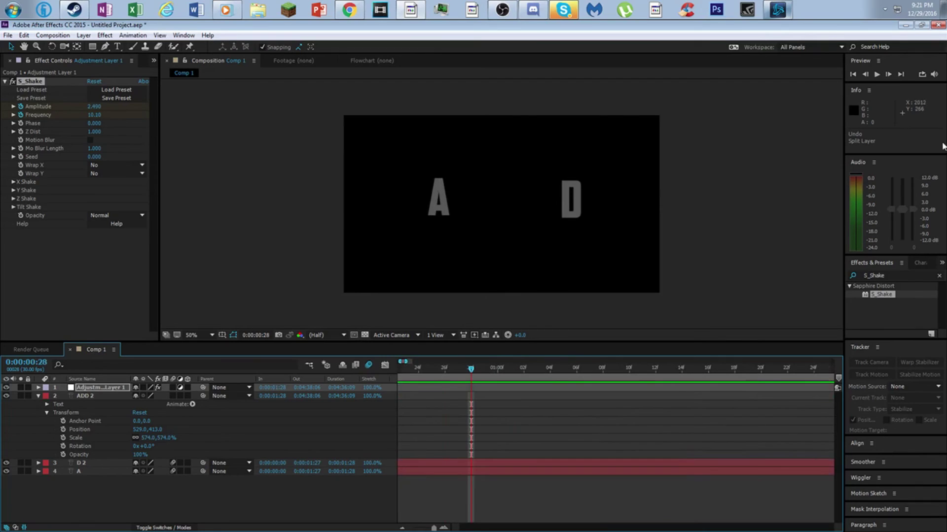
pyautogui.click(876, 74)
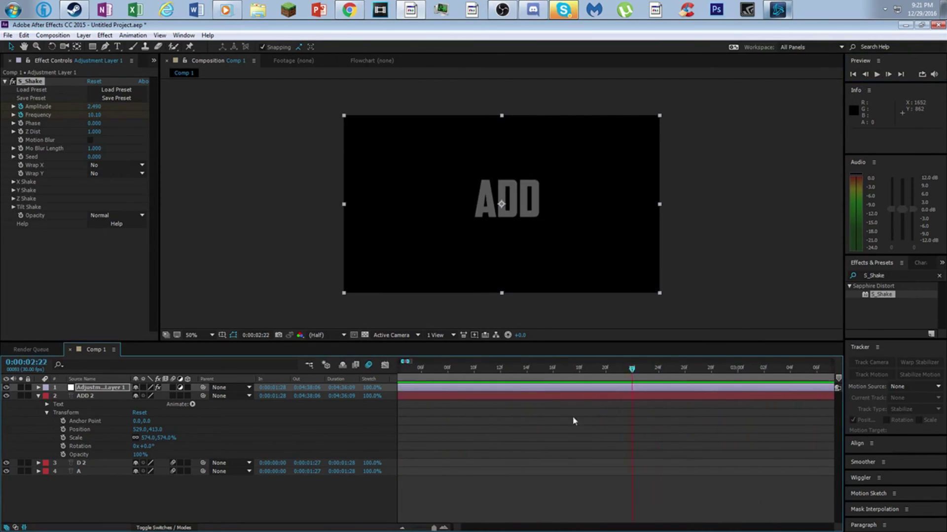
pyautogui.click(500, 410)
pyautogui.moveTo(500, 410); pyautogui.dragTo(460, 411)
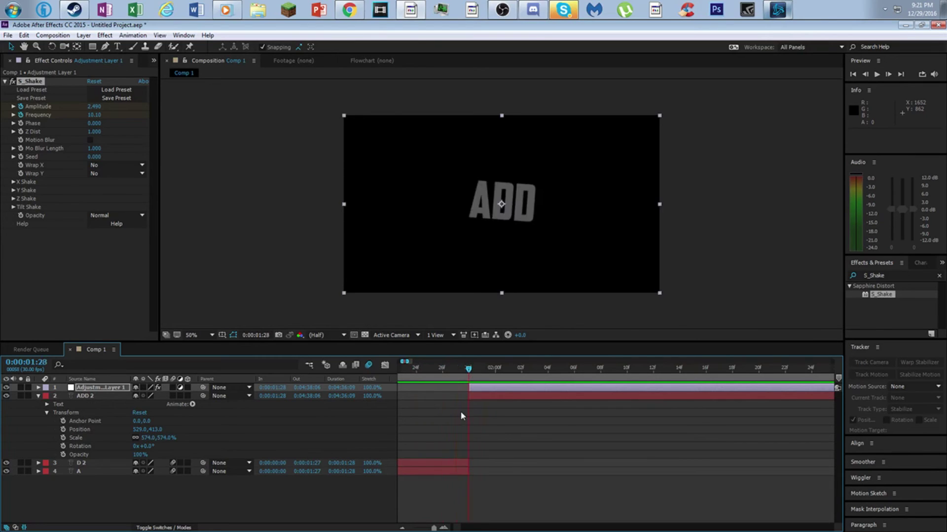
# Search 'brightness' in Effects & Presets and apply Brightness & Contrast to Adjustment Layer 1
pyautogui.hotkey('ctrl', 'v')
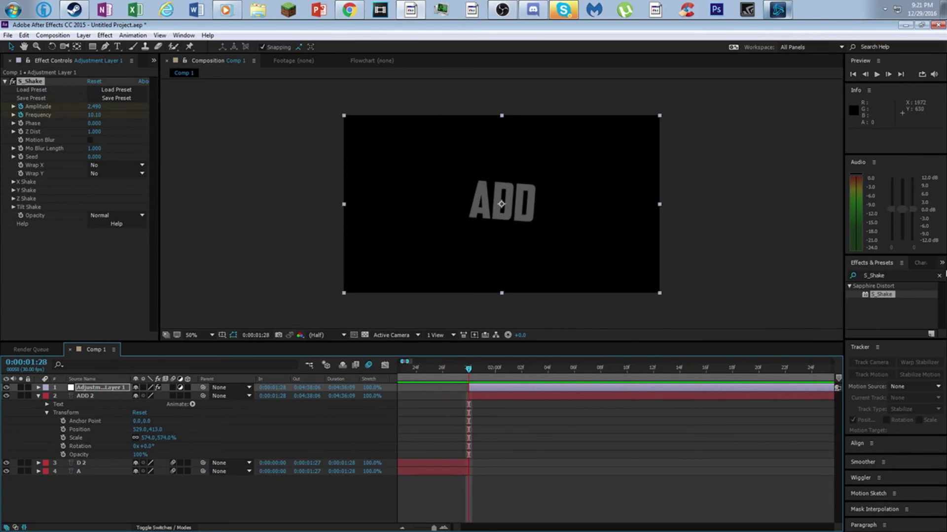
pyautogui.click(938, 277)
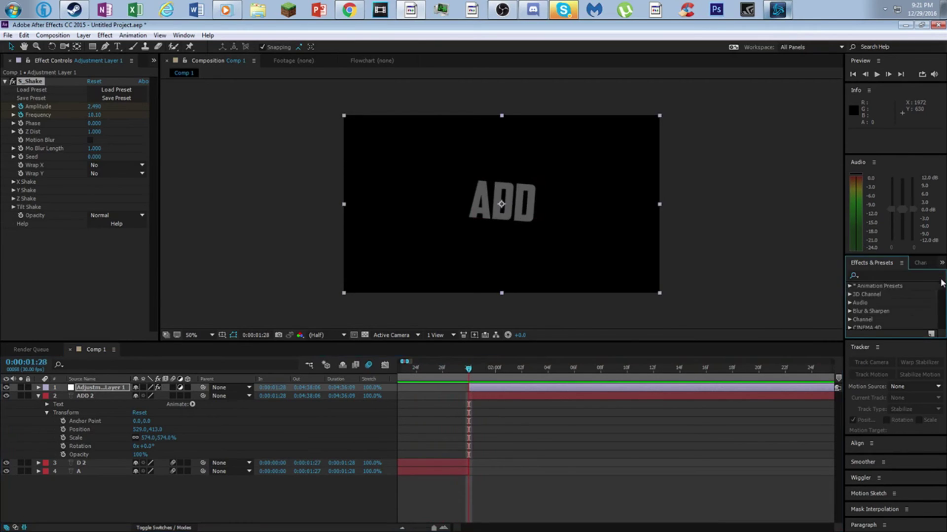
pyautogui.click(882, 275)
pyautogui.write('brightn')
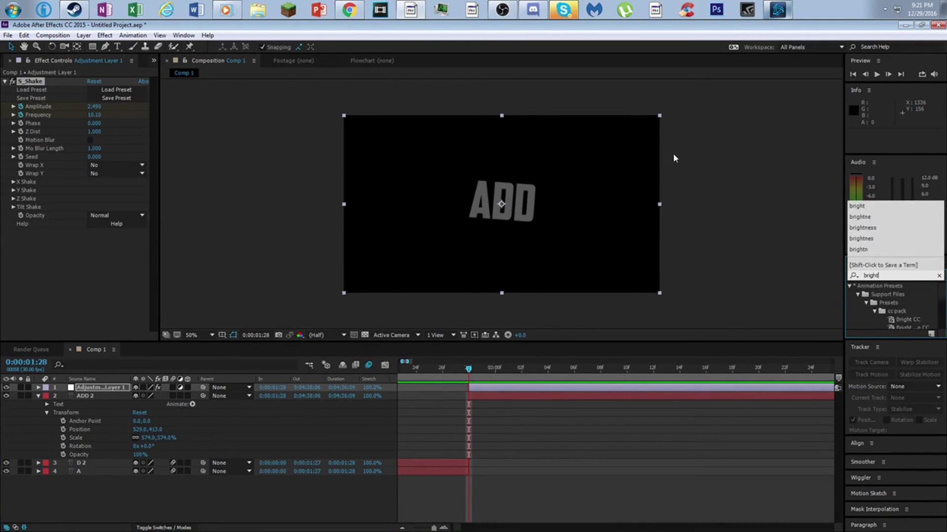
pyautogui.write('ness')
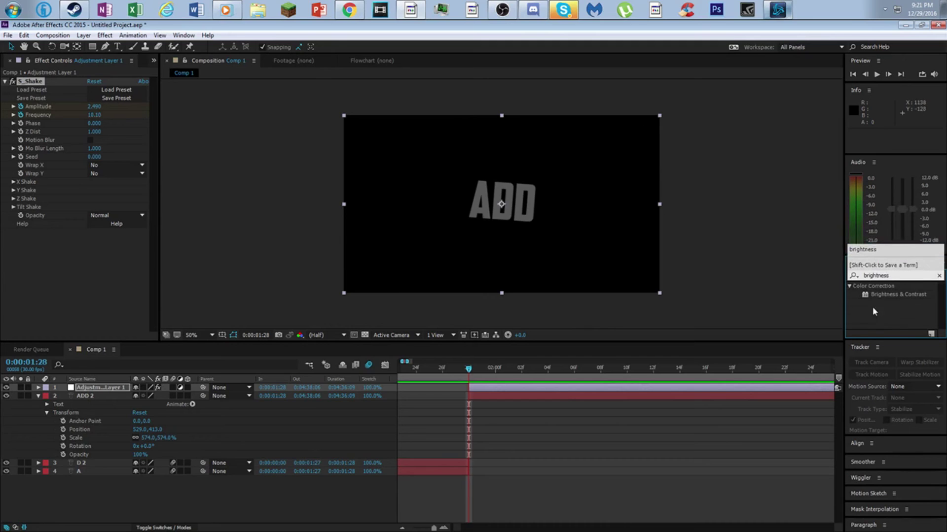
pyautogui.moveTo(898, 294); pyautogui.dragTo(577, 389)
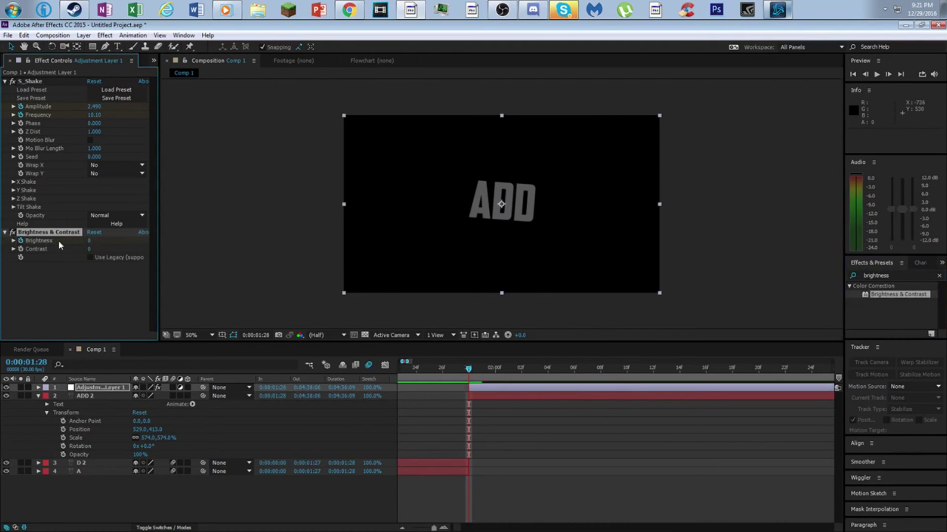
# Keyframe Brightness at about 150 at 0:00:01:28
pyautogui.click(89, 244)
pyautogui.moveTo(88, 240); pyautogui.dragTo(184, 224)
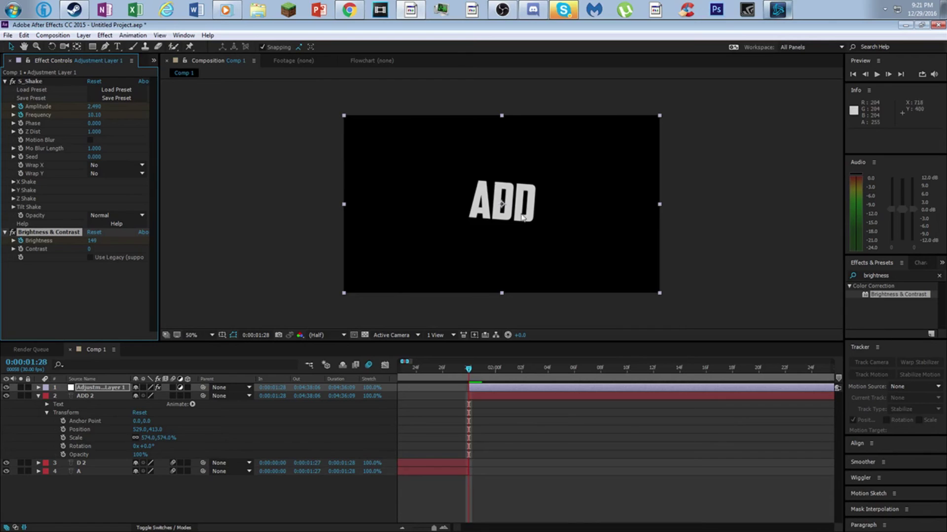
pyautogui.rightClick(307, 495)
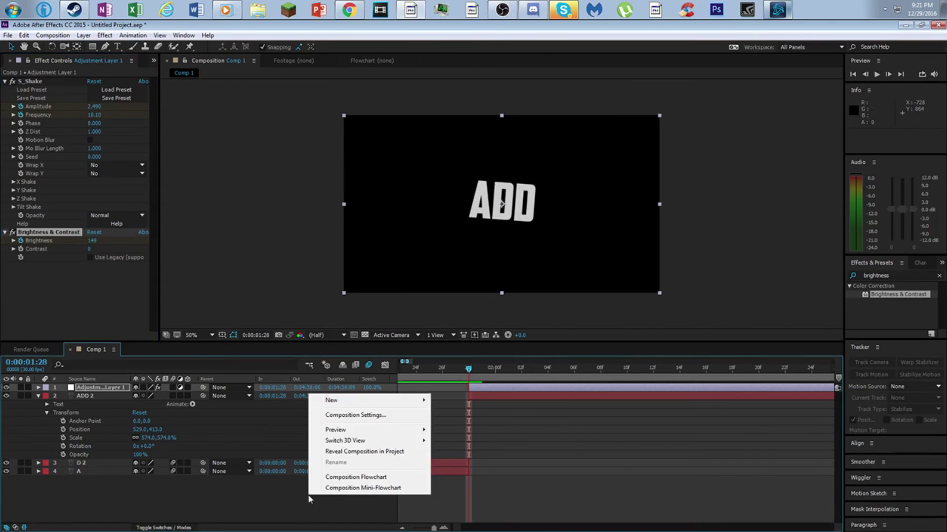
pyautogui.click(116, 288)
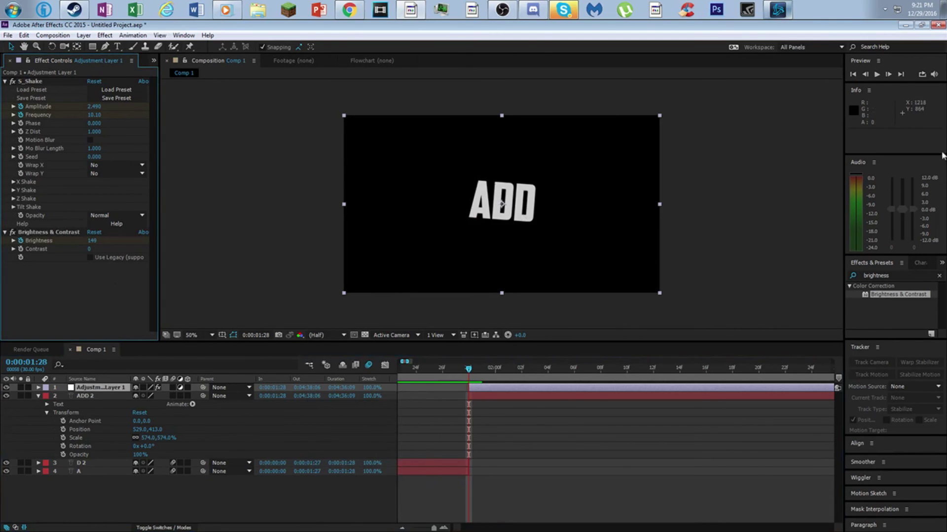
# Advance nine frames to 0:00:02:08 and keyframe Brightness back to 0
pyautogui.click(889, 75)
pyautogui.click(889, 75)
pyautogui.click(888, 75)
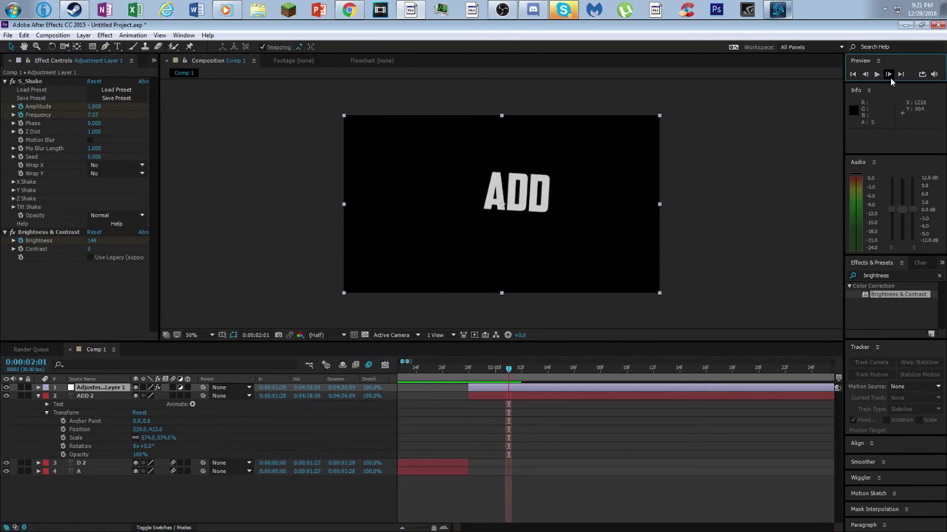
pyautogui.click(888, 75)
pyautogui.click(889, 75)
pyautogui.click(889, 75)
pyautogui.click(889, 75)
pyautogui.click(889, 75)
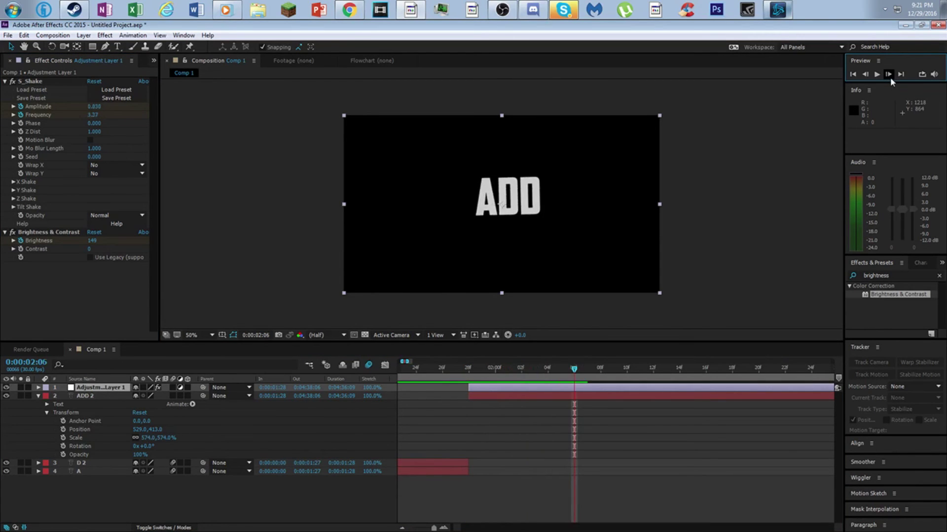
pyautogui.click(888, 74)
pyautogui.click(889, 75)
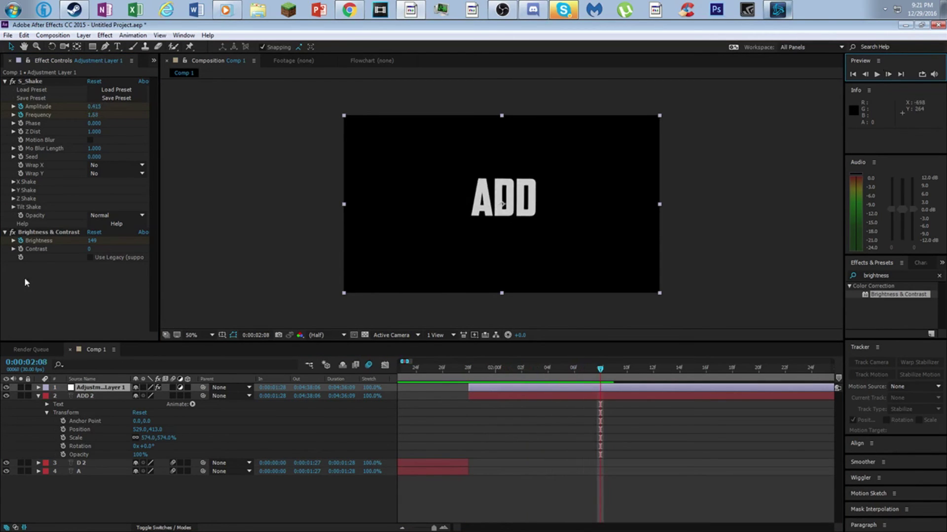
pyautogui.click(90, 240)
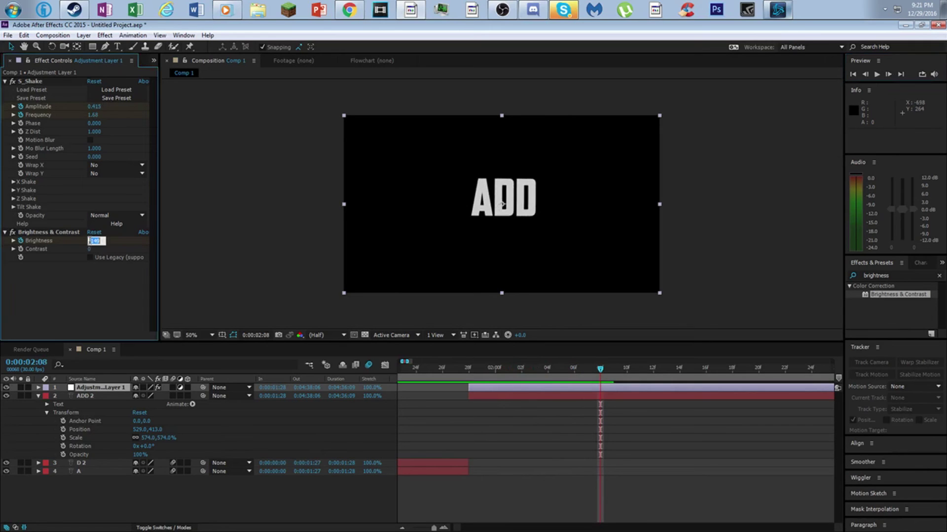
pyautogui.write('0')
pyautogui.press('Return')
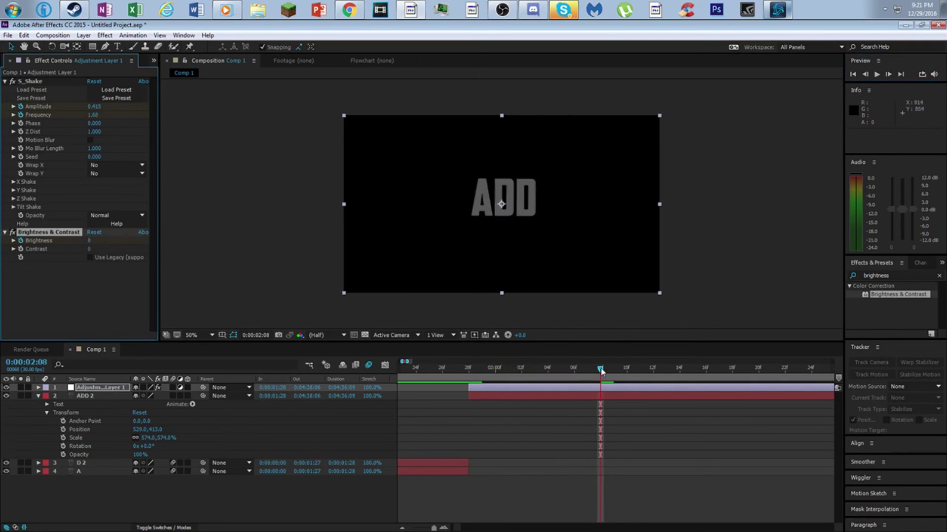
# Scrub back through the flash, then switch to the Gmail browser window
pyautogui.moveTo(601, 371); pyautogui.dragTo(468, 390)
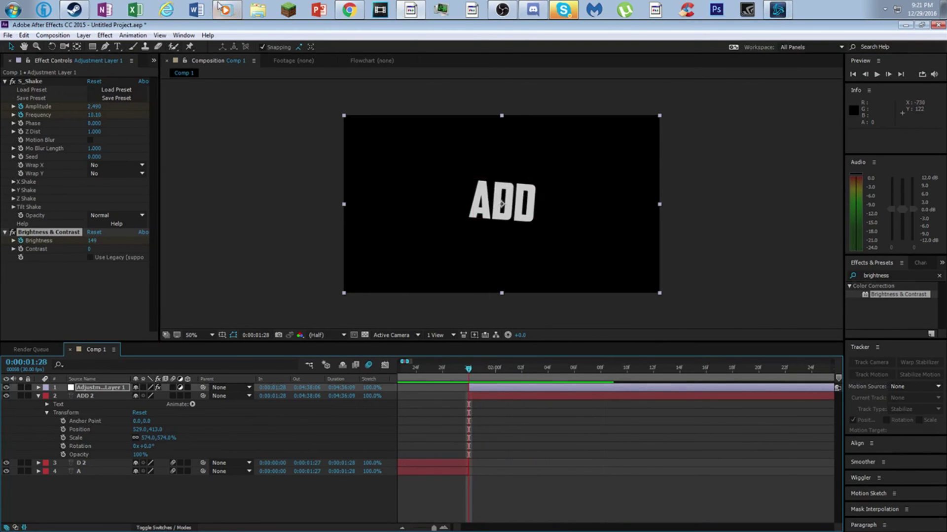
pyautogui.click(257, 10)
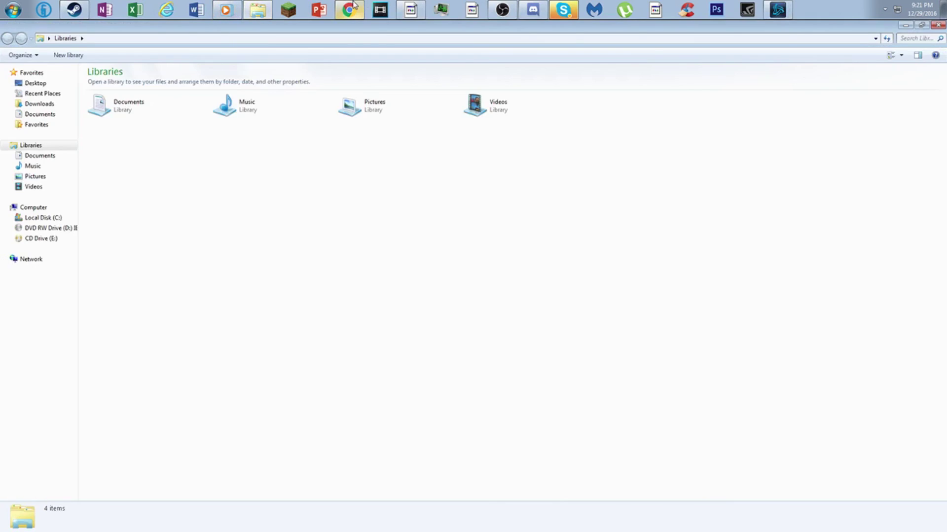
pyautogui.click(351, 10)
# Open Chrome's Downloads page and drag out the Overlay explosion.mp4 entry under Yesterday
pyautogui.click(938, 43)
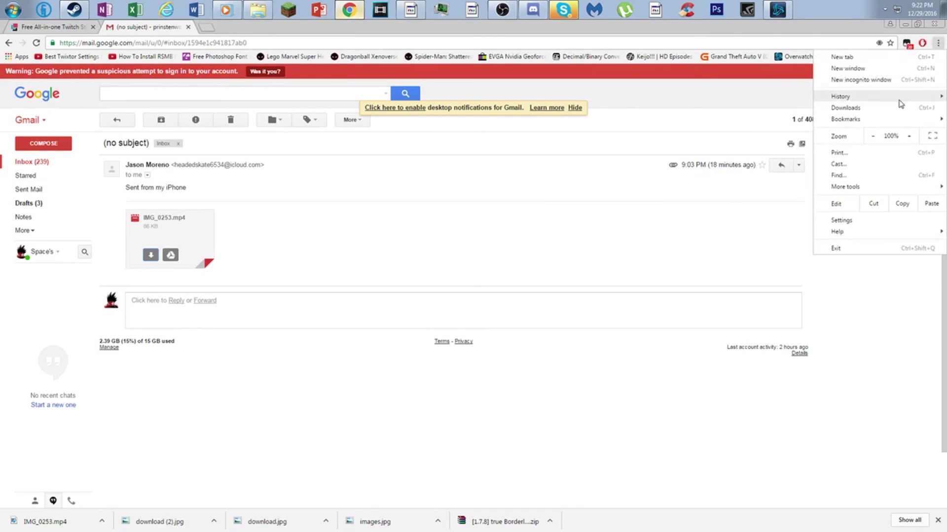
pyautogui.click(877, 109)
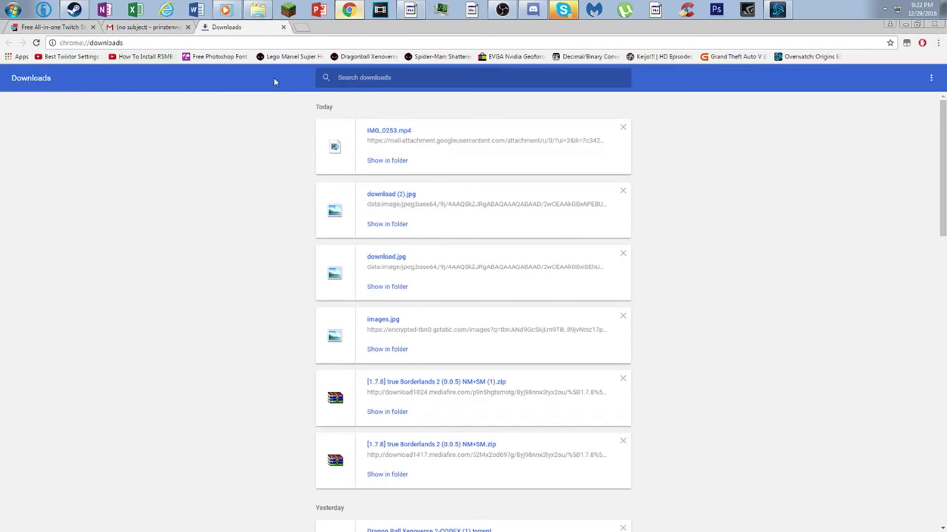
pyautogui.scroll(-5, 391, 272)
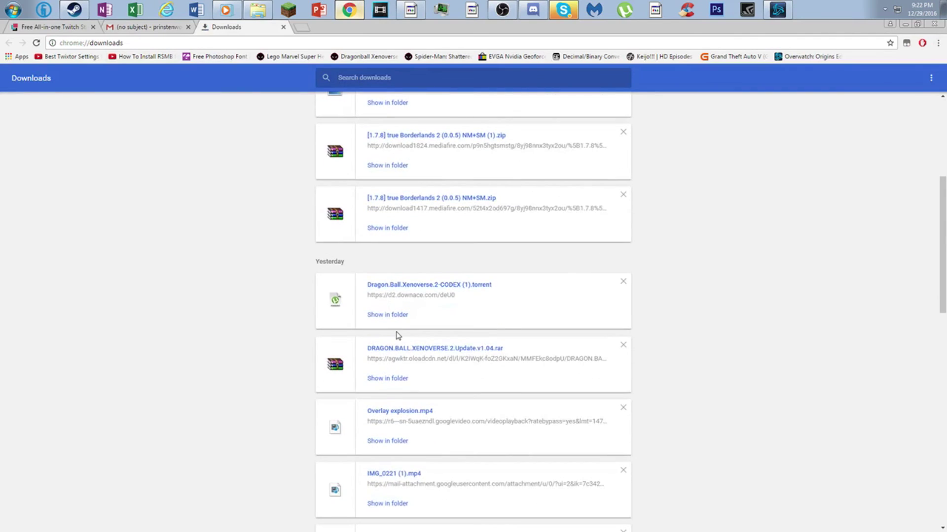
pyautogui.scroll(-1, 401, 336)
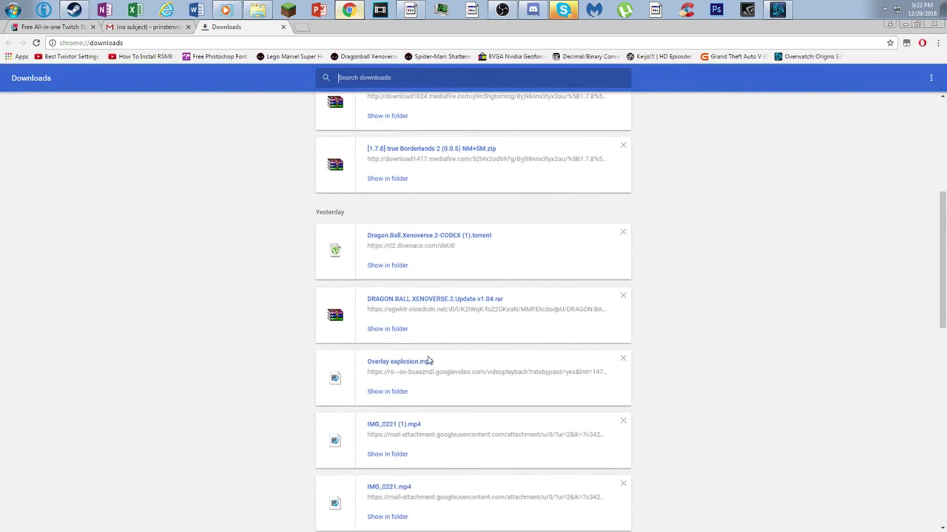
pyautogui.moveTo(414, 363); pyautogui.dragTo(9, 69)
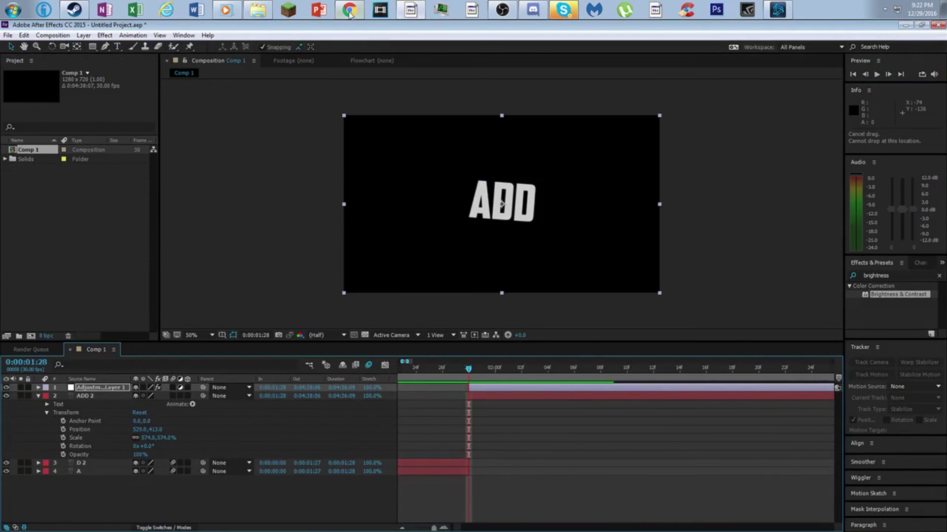
# Import Overlay explosion.mp4 and place it in Comp 1 starting at 0:00:01:28, then preview
pyautogui.moveTo(349, 14); pyautogui.dragTo(355, 165)
pyautogui.moveTo(403, 364); pyautogui.dragTo(117, 260)
pyautogui.moveTo(30, 159)
pyautogui.mouseDown()
pyautogui.moveTo(497, 416)
pyautogui.moveTo(479, 396)
pyautogui.moveTo(477, 465)
pyautogui.mouseUp()
pyautogui.click(481, 368)
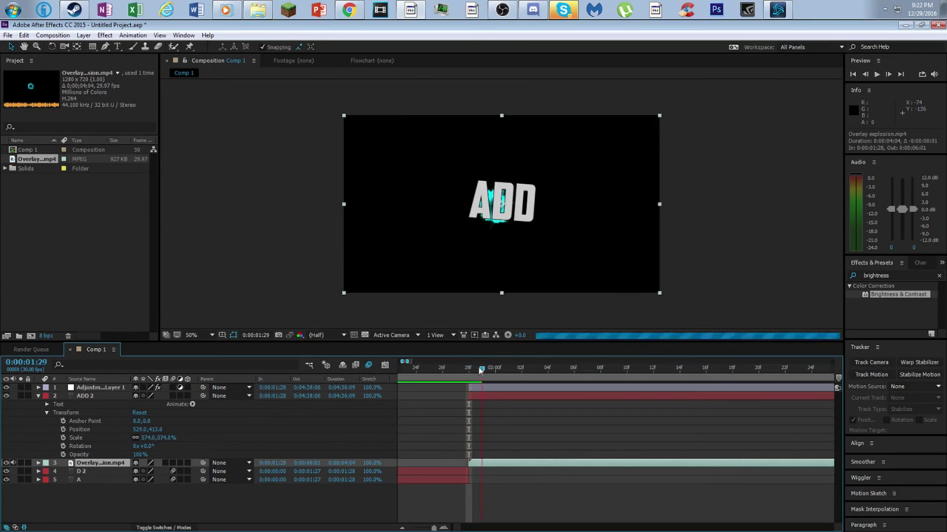
pyautogui.press('space')
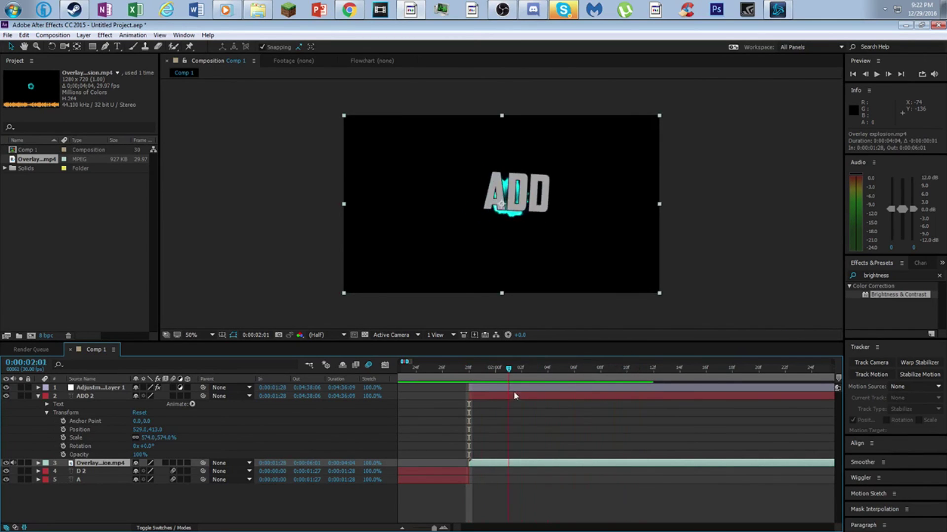
pyautogui.press('space')
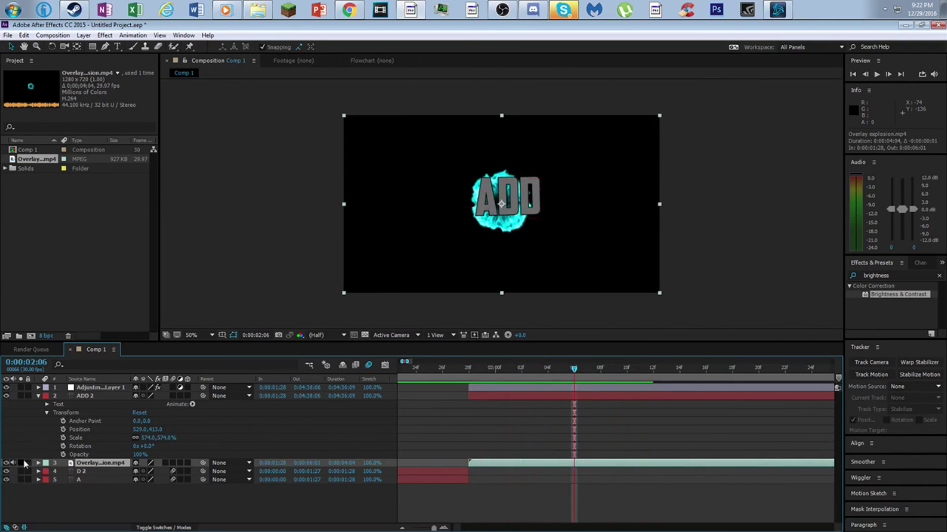
# Shift the overlay's Position to 668, 360 and preview the burst at 0:00:02:13
pyautogui.click(39, 466)
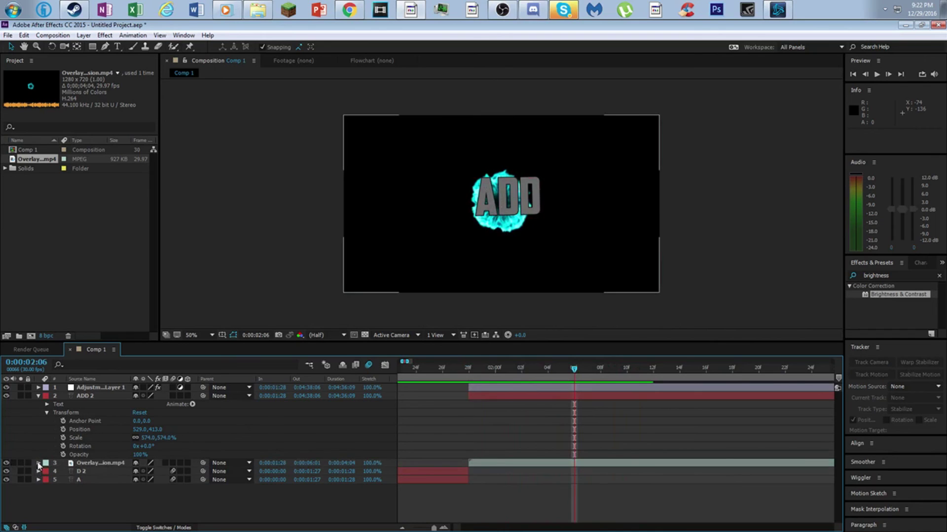
pyautogui.click(39, 463)
pyautogui.click(48, 472)
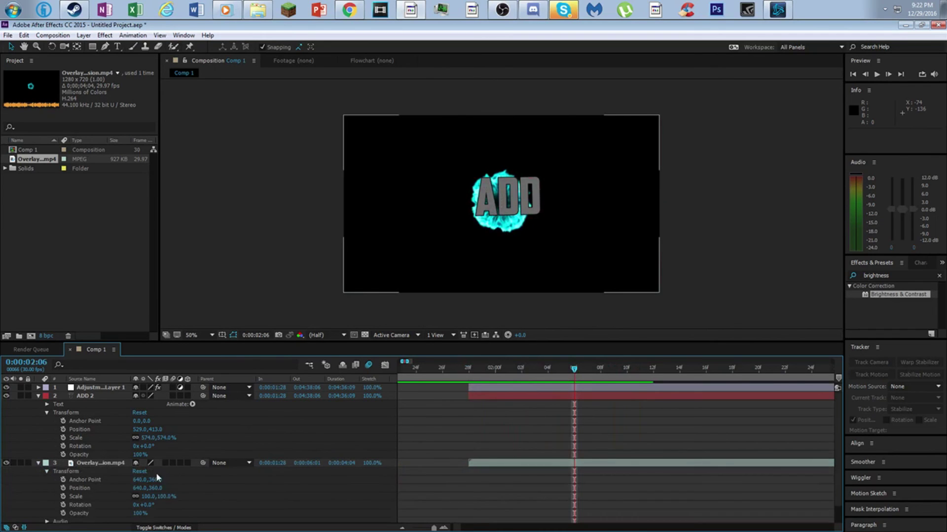
pyautogui.click(128, 488)
pyautogui.moveTo(129, 488); pyautogui.dragTo(147, 484)
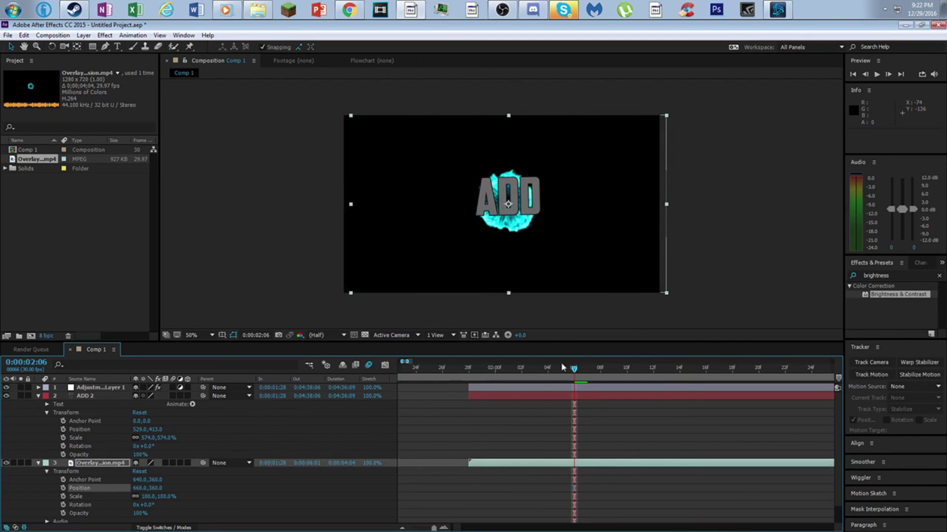
pyautogui.moveTo(578, 370); pyautogui.dragTo(680, 369)
pyautogui.press('space')
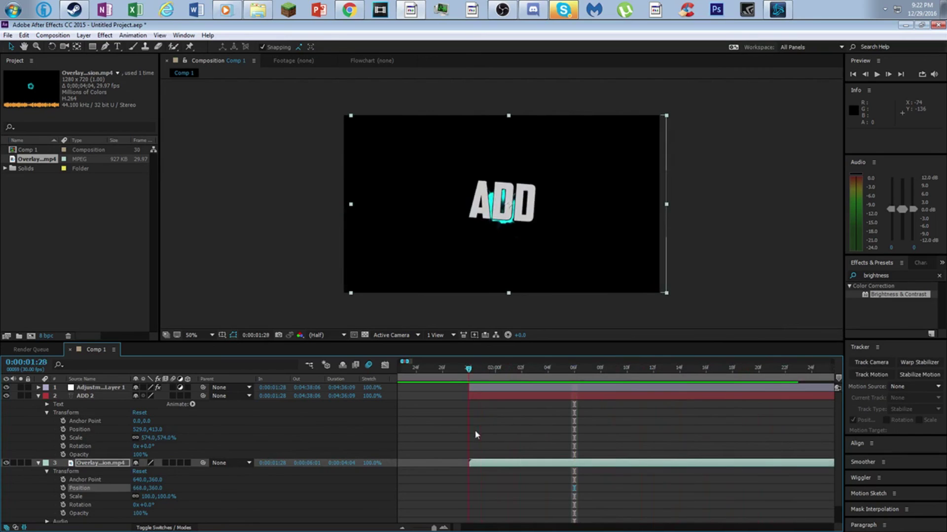
pyautogui.click(938, 277)
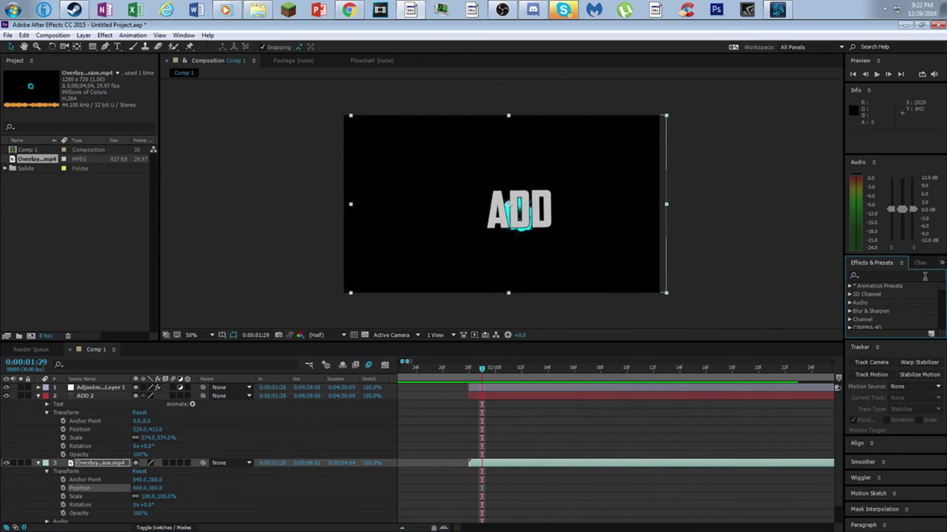
pyautogui.click(894, 275)
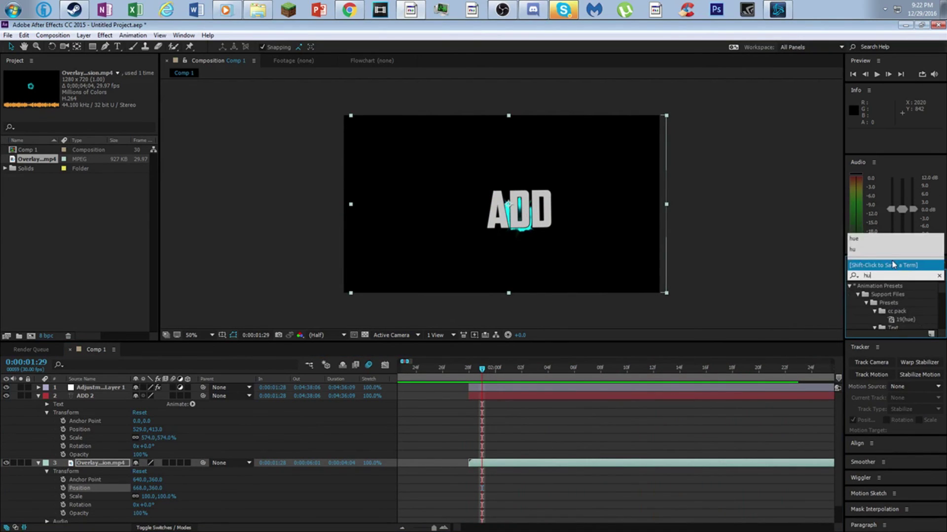
pyautogui.write('bl')
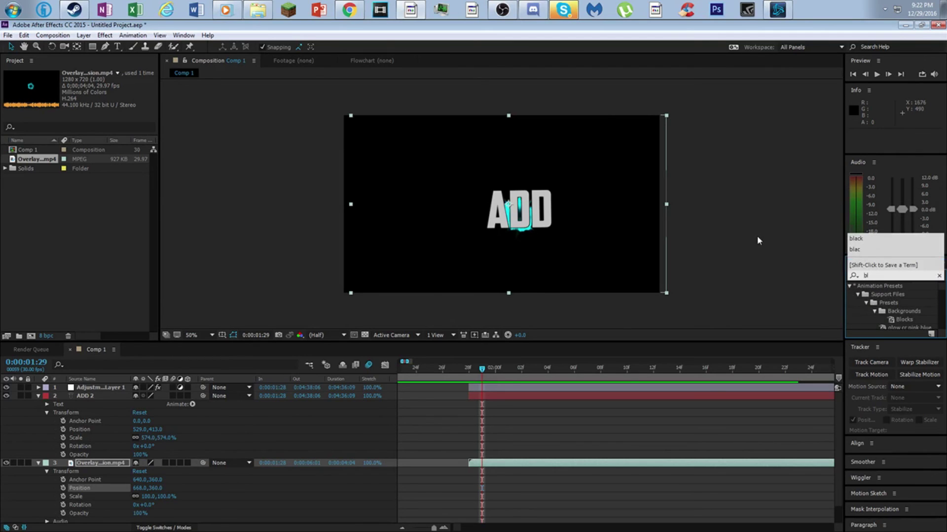
pyautogui.write('ack a')
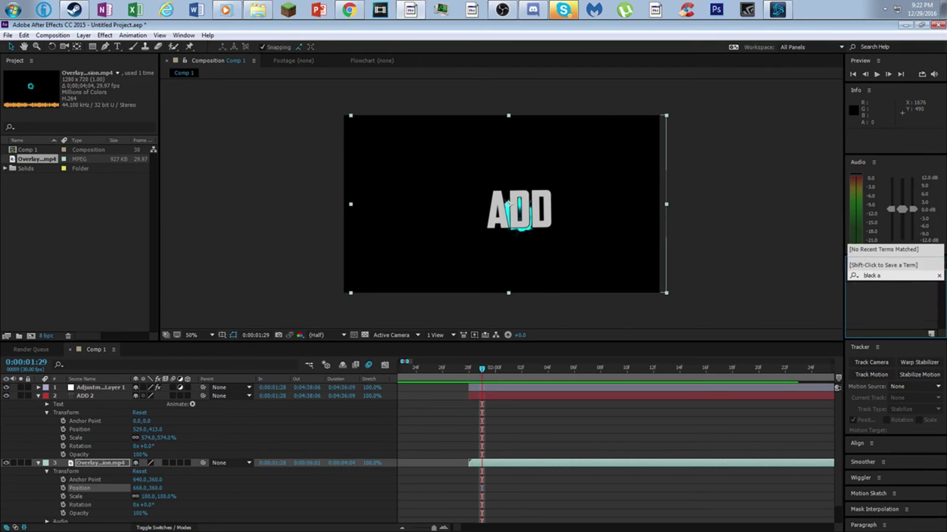
pyautogui.press('BackSpace')
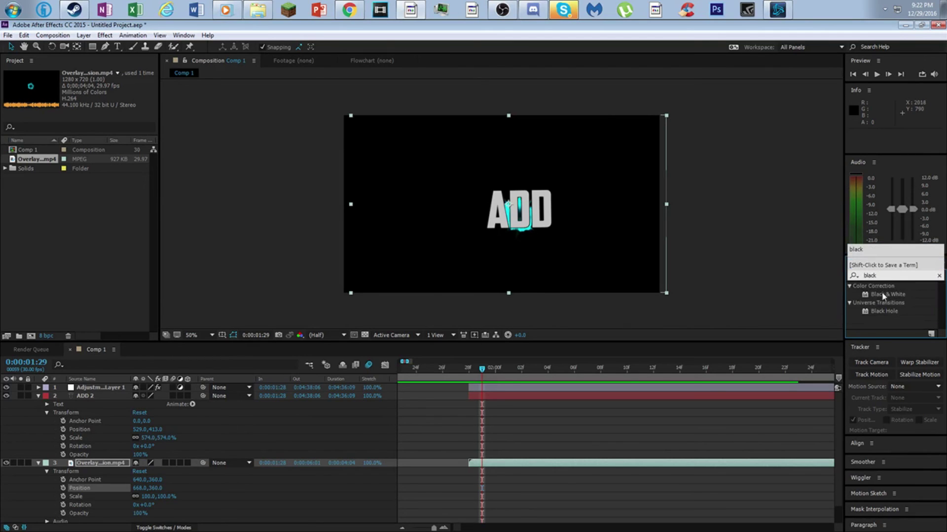
pyautogui.moveTo(883, 296); pyautogui.dragTo(626, 464)
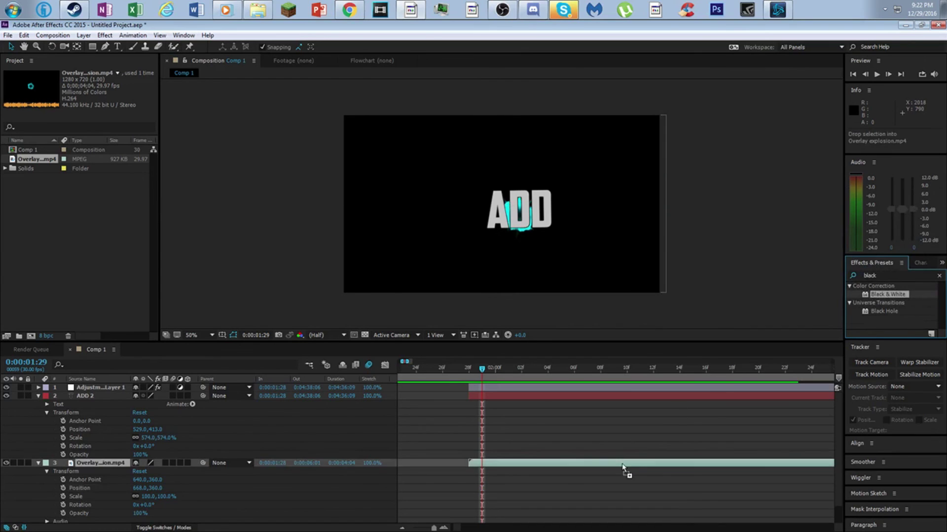
pyautogui.click(641, 367)
pyautogui.press('space')
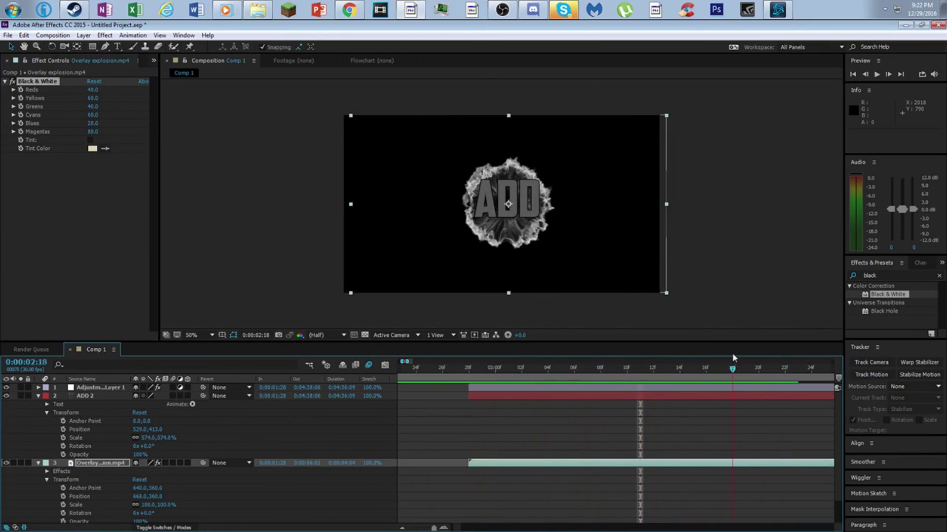
pyautogui.click(468, 368)
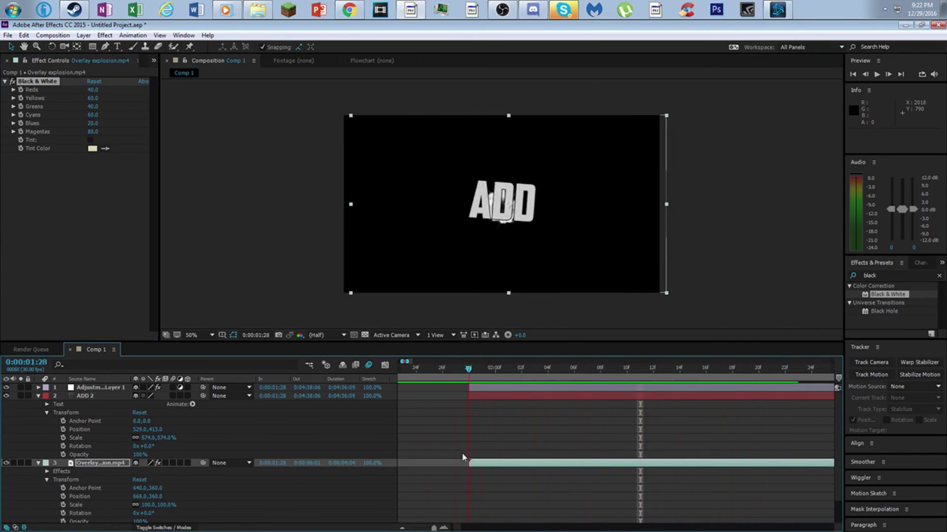
# Enable Time Remapping on the overlay and set Time Remap to 0;00;01;05 at 0:00:02:00, then preview
pyautogui.rightClick(487, 465)
pyautogui.moveTo(517, 133)
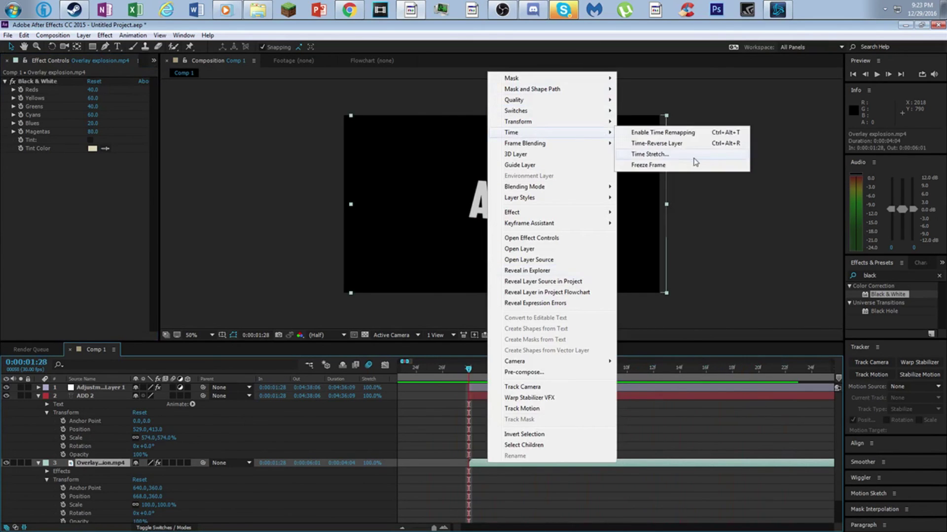
pyautogui.click(695, 133)
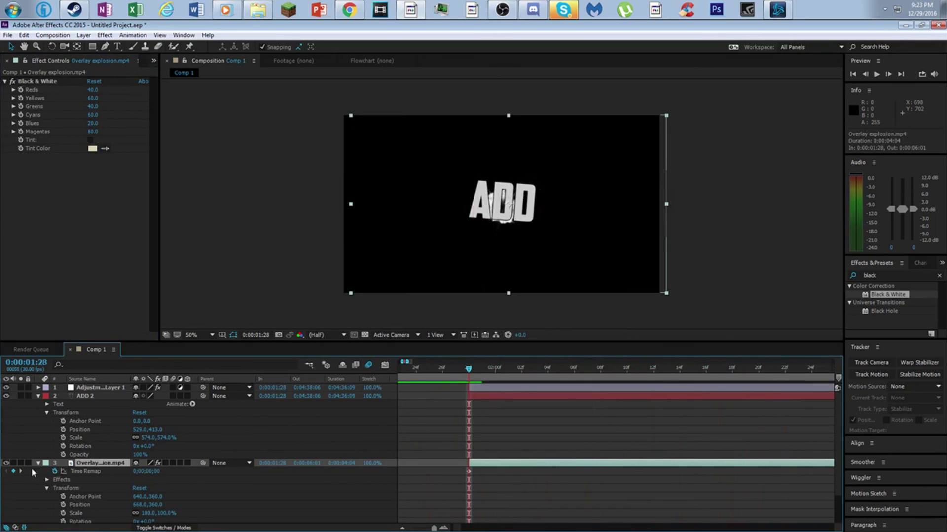
pyautogui.moveTo(468, 369); pyautogui.dragTo(586, 352)
pyautogui.moveTo(154, 475); pyautogui.dragTo(180, 474)
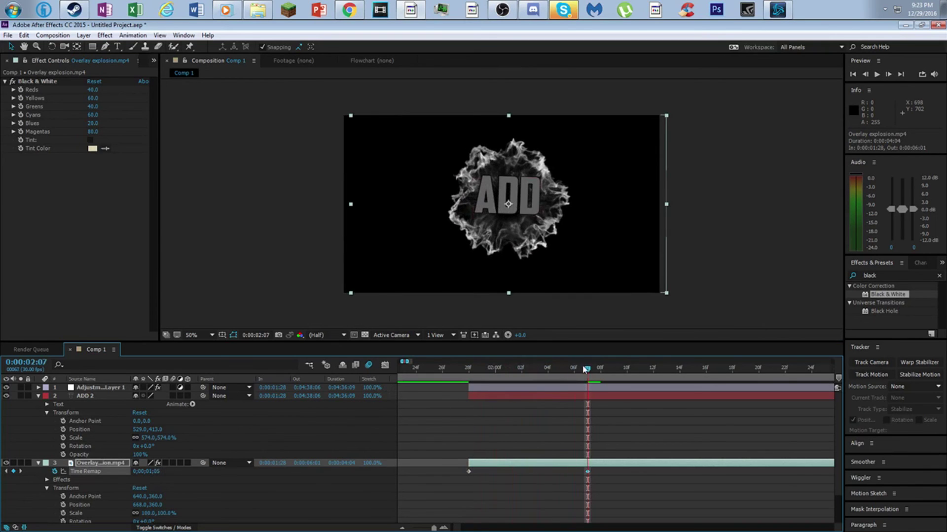
pyautogui.moveTo(586, 370); pyautogui.dragTo(416, 369)
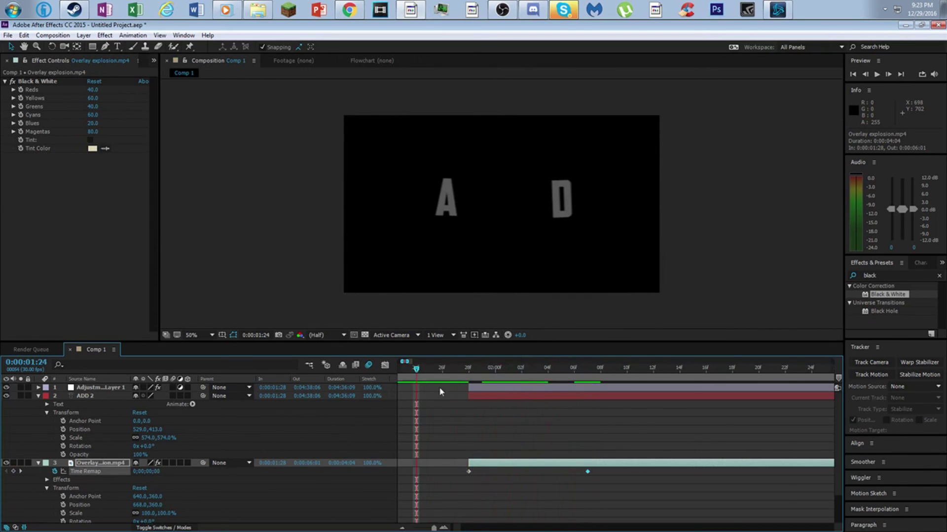
pyautogui.click(876, 73)
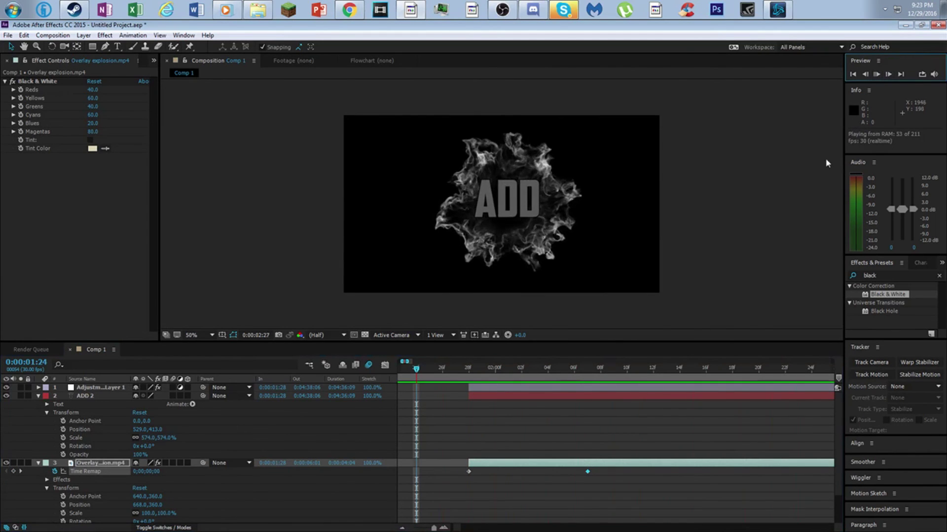
pyautogui.moveTo(574, 370); pyautogui.dragTo(468, 373)
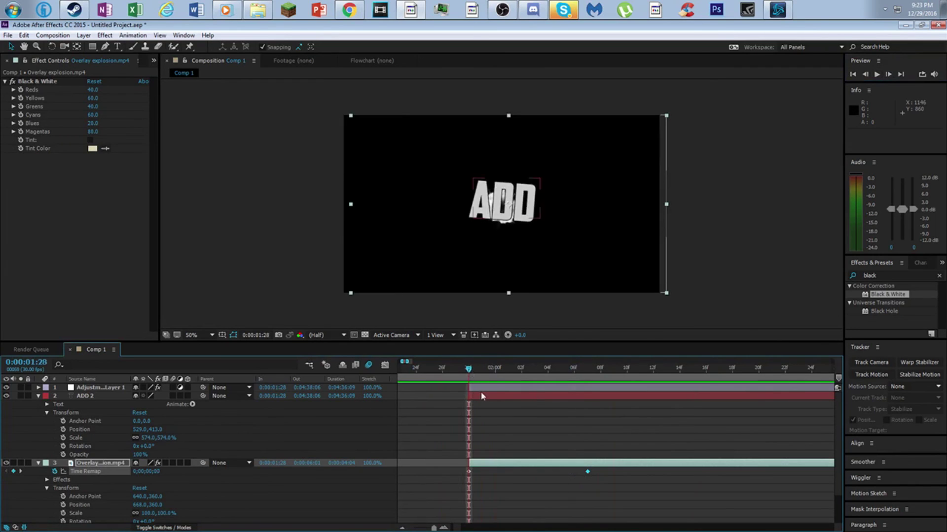
# Apply a second S_Shake to Adjustment Layer 1 with Frequency 1.60 and preview from 0:00:02:15
pyautogui.click(500, 387)
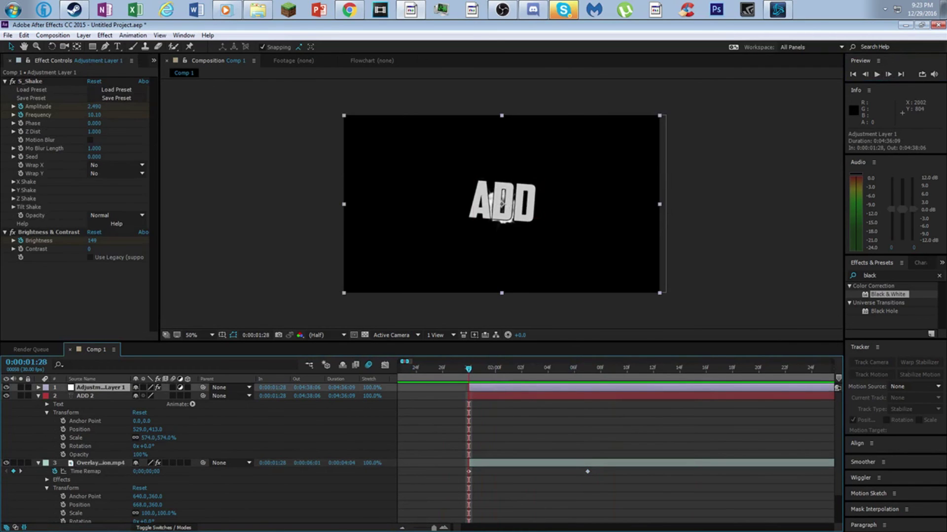
pyautogui.click(920, 275)
pyautogui.write('s_sha')
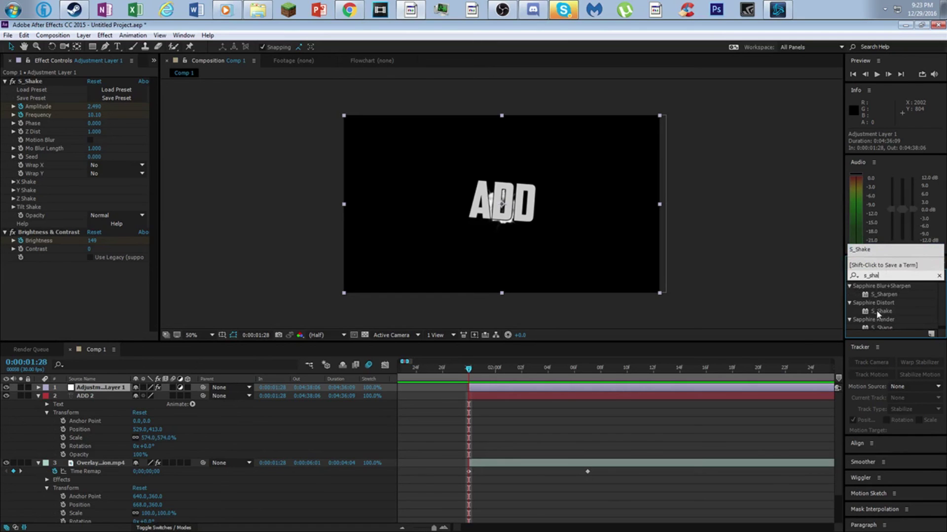
pyautogui.moveTo(877, 314); pyautogui.dragTo(489, 393)
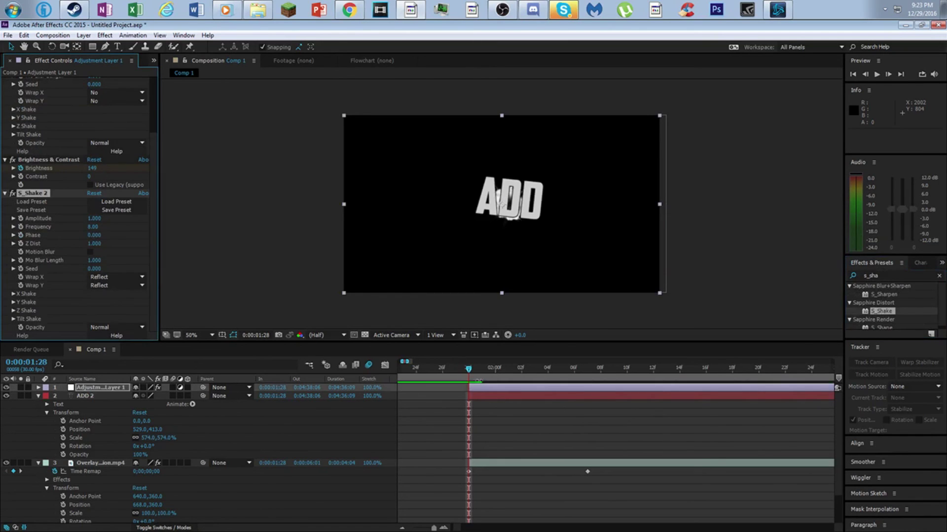
pyautogui.click(95, 227)
pyautogui.write('1.60')
pyautogui.press('Return')
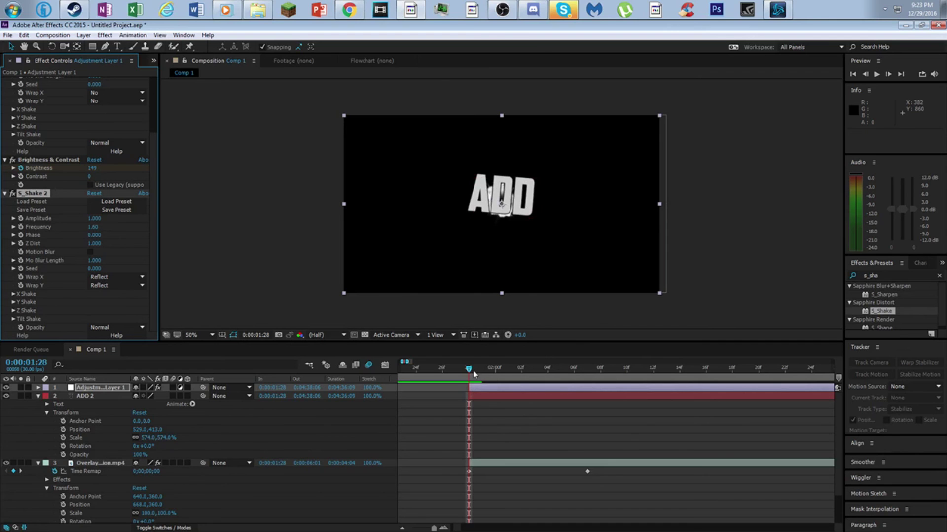
pyautogui.moveTo(473, 373); pyautogui.dragTo(811, 342)
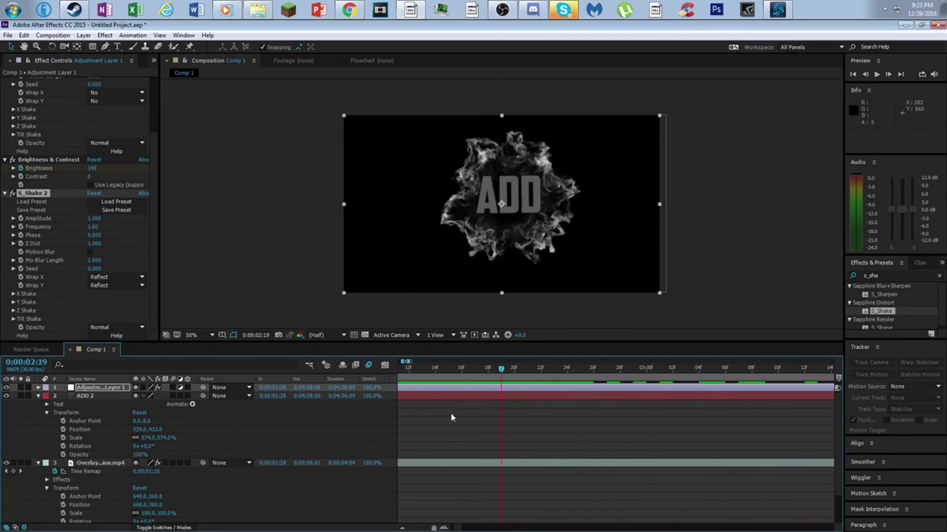
pyautogui.press('space')
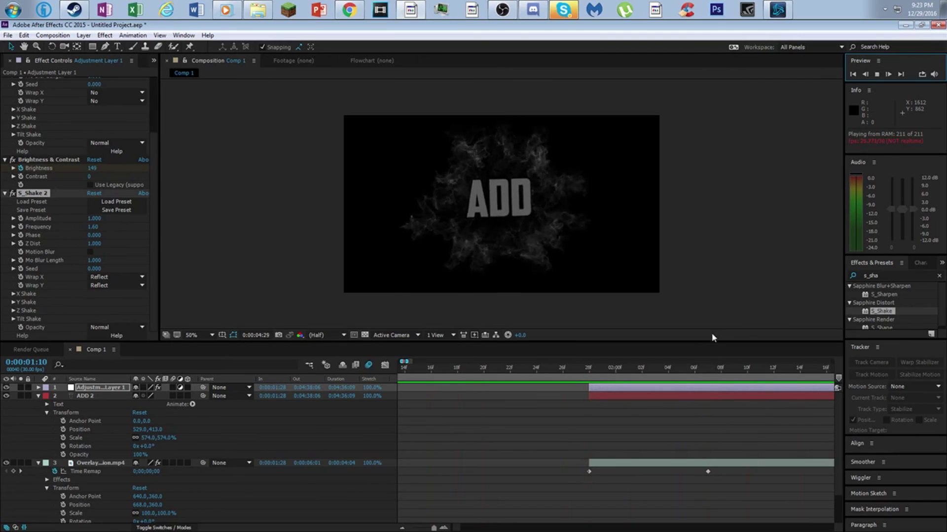
# Review the flash frames between 0:00:01:27 and 0:00:02:14 and end the flash with Brightness 0 at 0:00:02:11
pyautogui.click(684, 369)
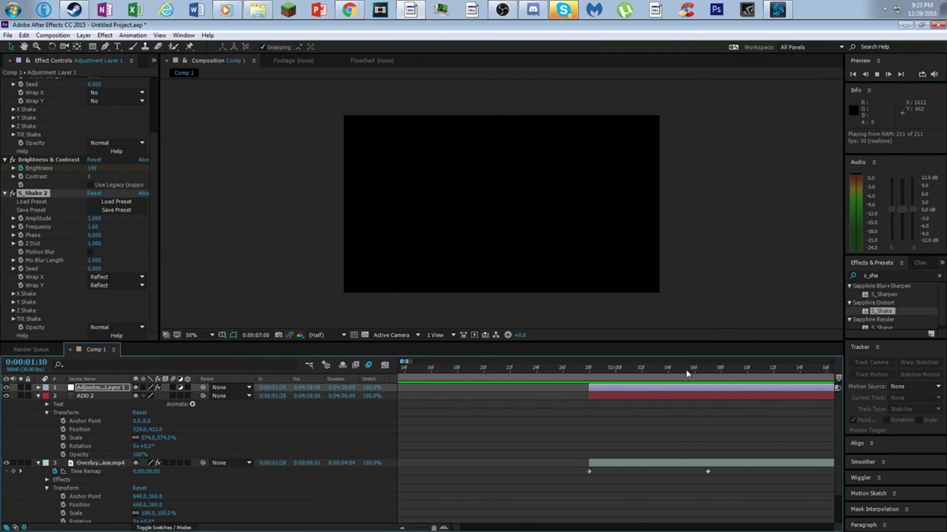
pyautogui.moveTo(685, 369); pyautogui.dragTo(615, 368)
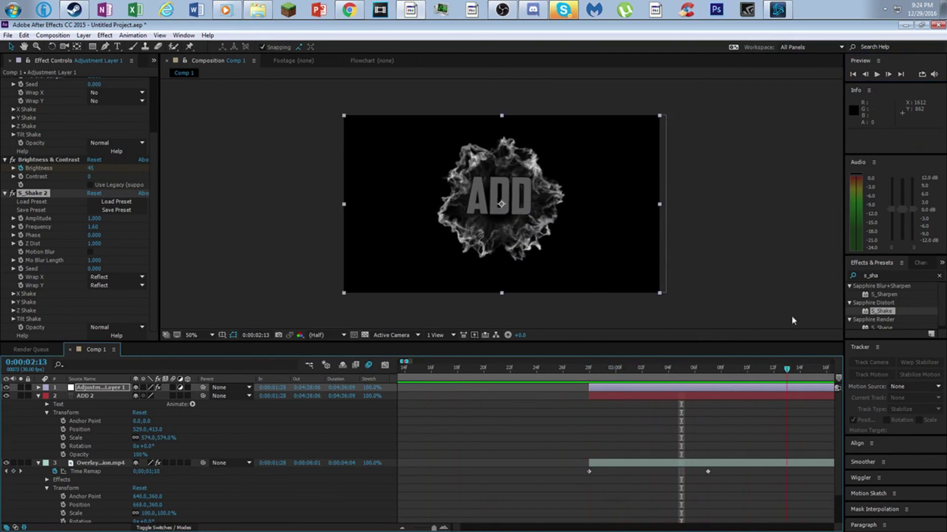
pyautogui.click(689, 367)
pyautogui.moveTo(531, 397); pyautogui.dragTo(661, 346)
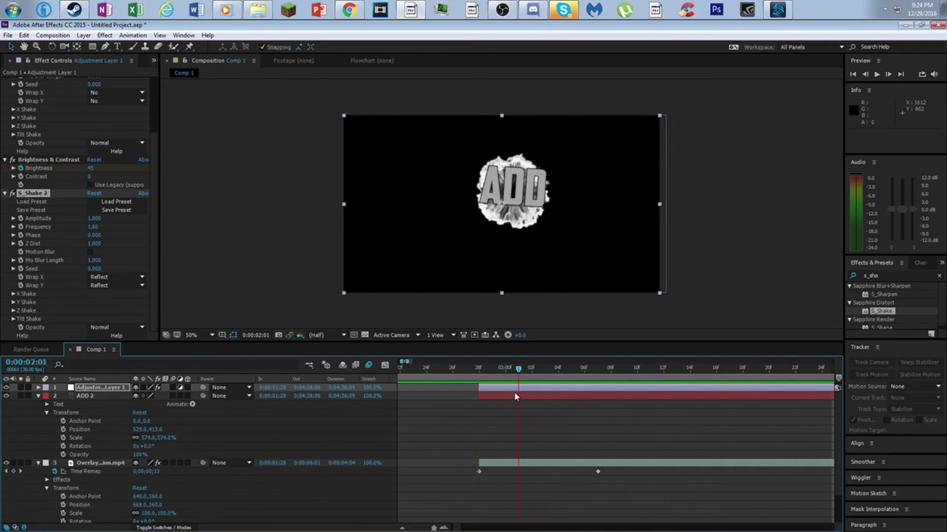
pyautogui.moveTo(514, 392); pyautogui.dragTo(487, 399)
pyautogui.click(610, 367)
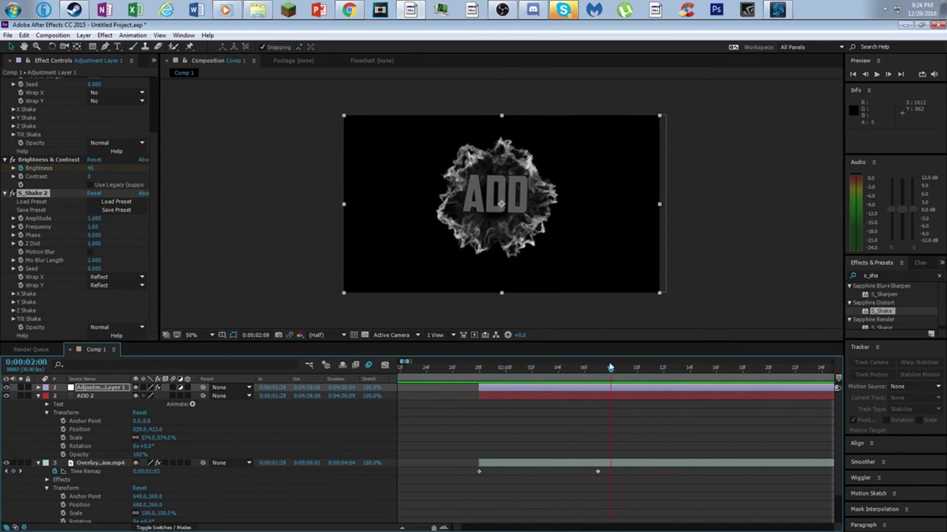
pyautogui.moveTo(650, 383); pyautogui.dragTo(467, 427)
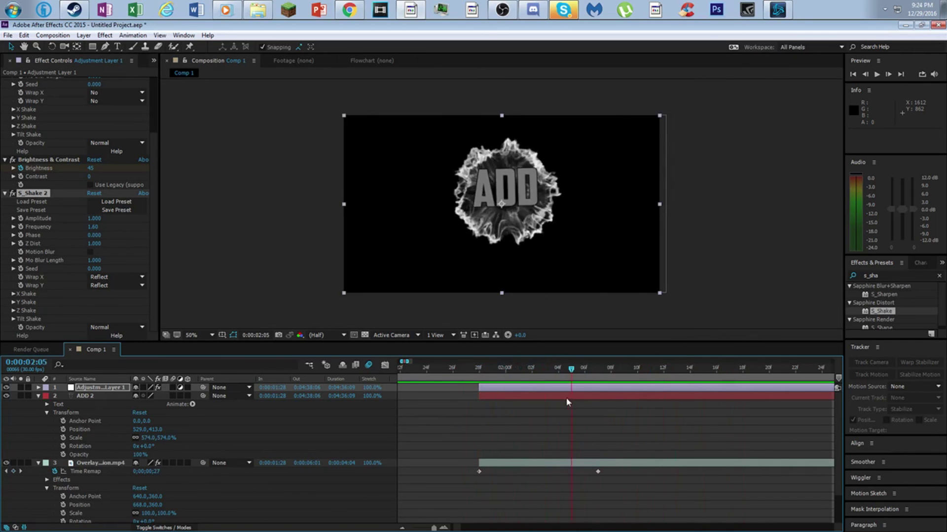
pyautogui.moveTo(566, 398); pyautogui.dragTo(647, 364)
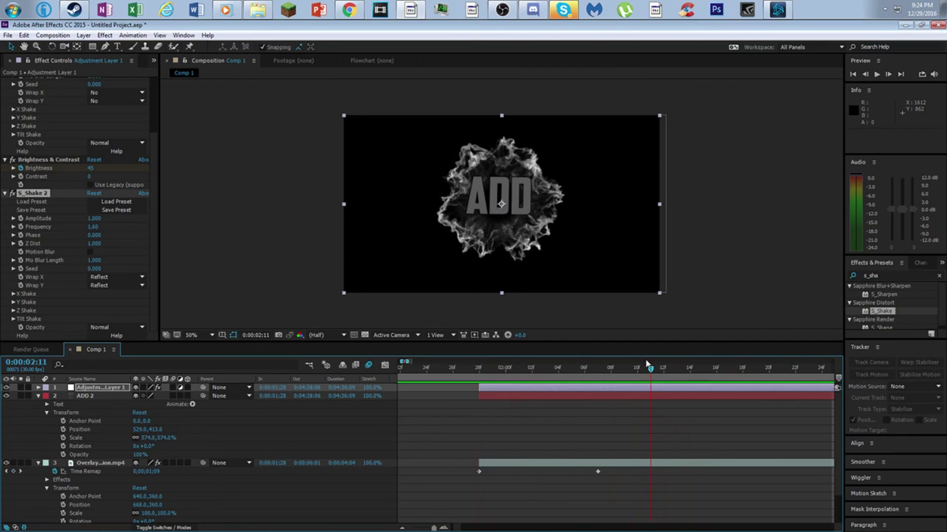
pyautogui.hotkey('ctrl', 'z')
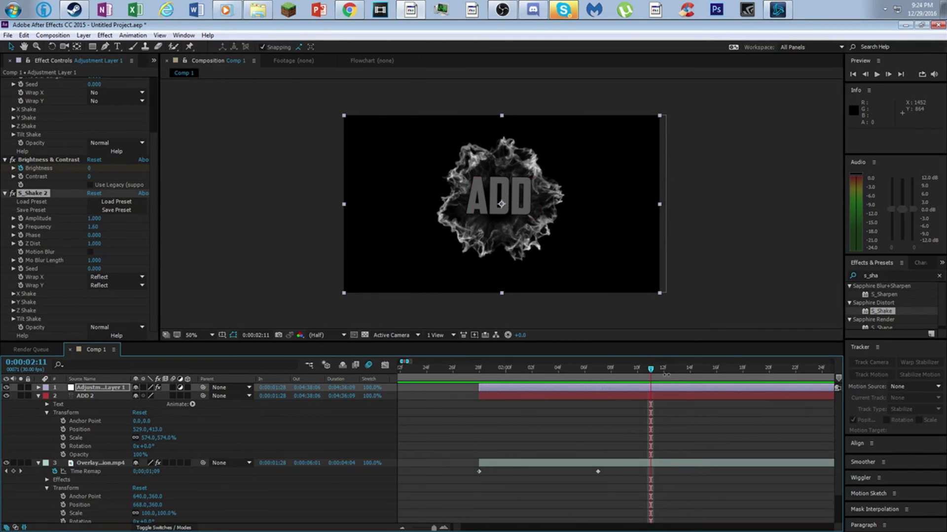
pyautogui.moveTo(652, 371); pyautogui.dragTo(571, 371)
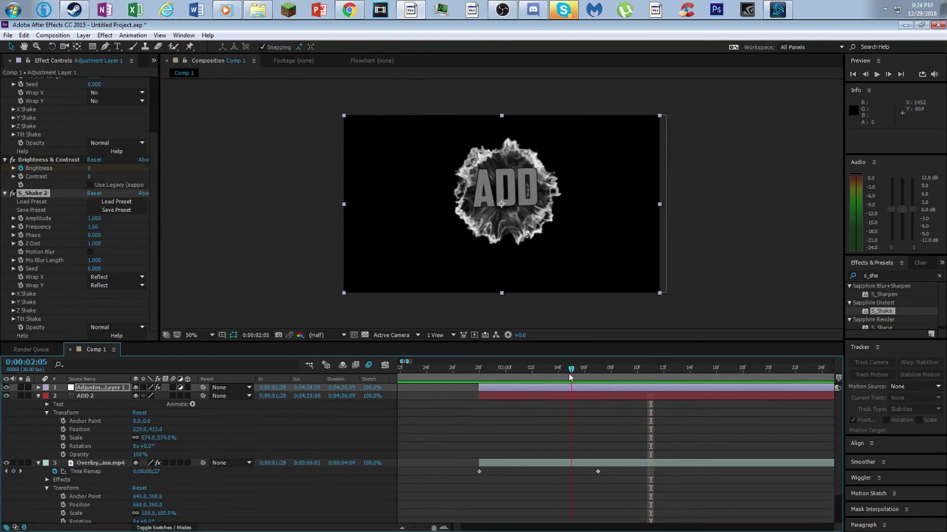